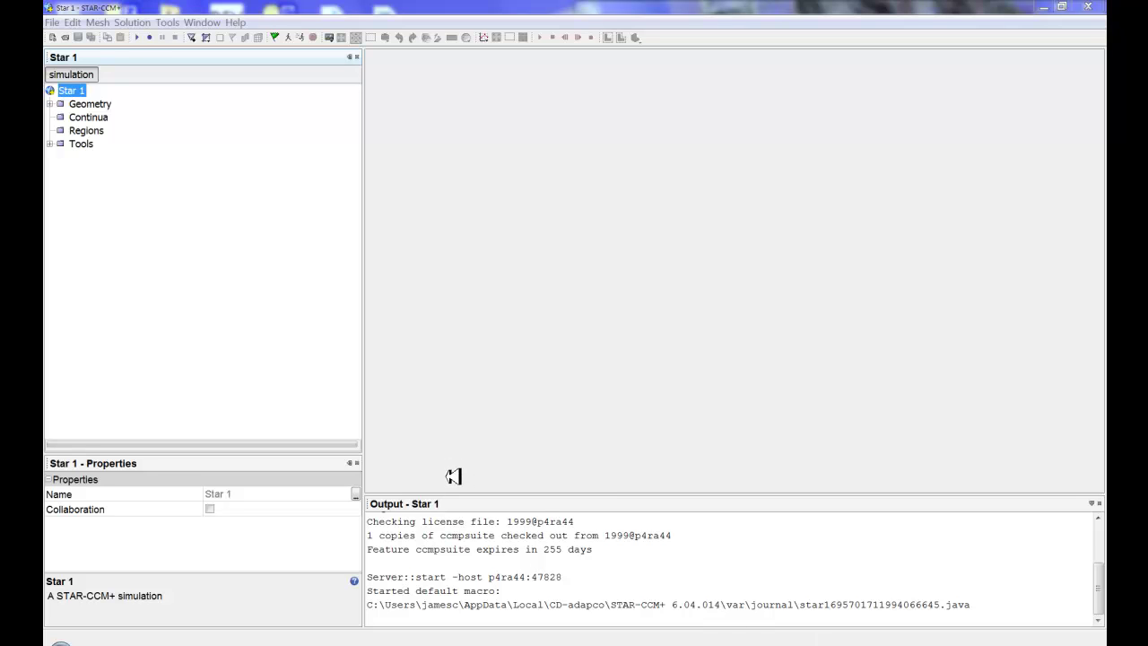
# - Import Batt_Box.dbs as a new part with 110870 faces and 55501 vertices
pyautogui.click(191, 37)
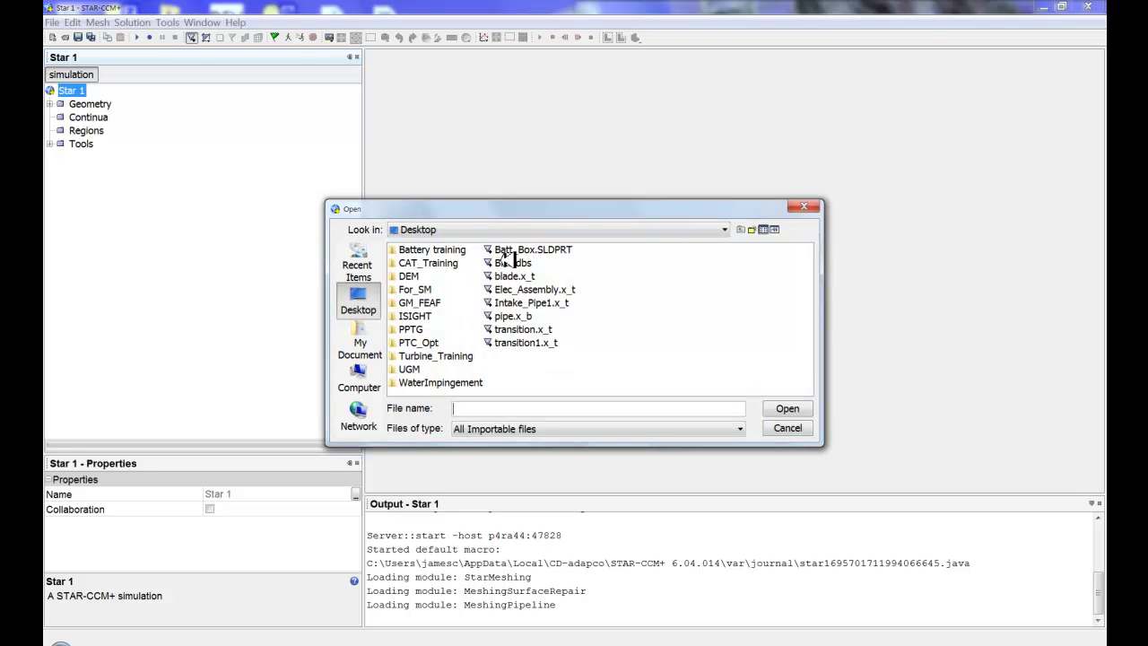
pyautogui.doubleClick(508, 262)
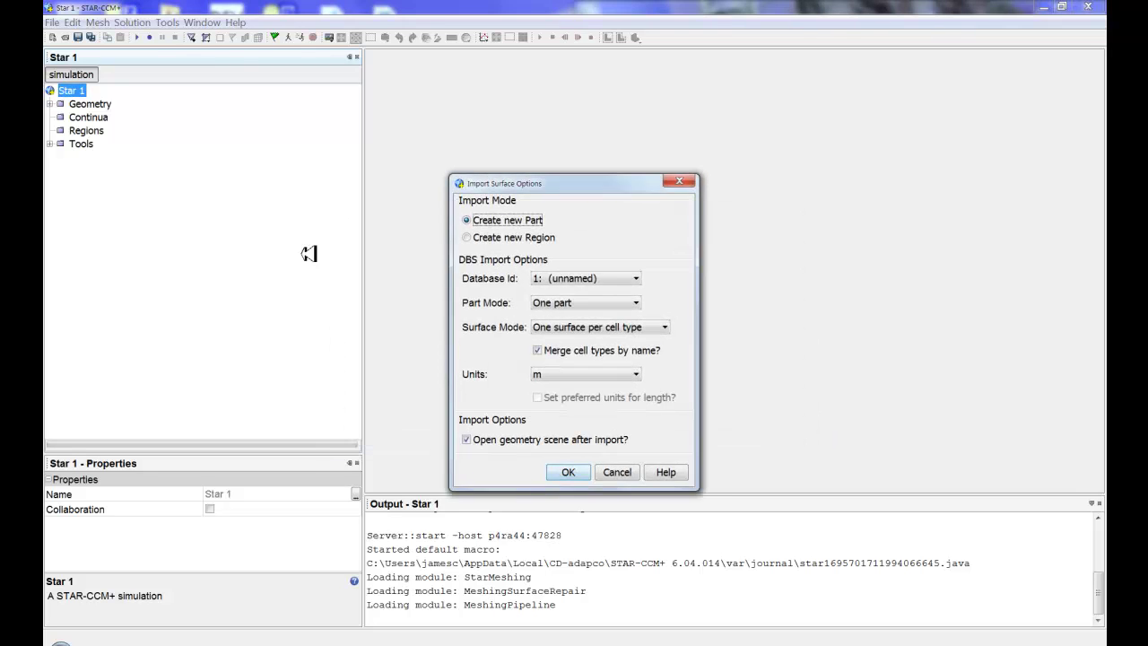
pyautogui.click(567, 472)
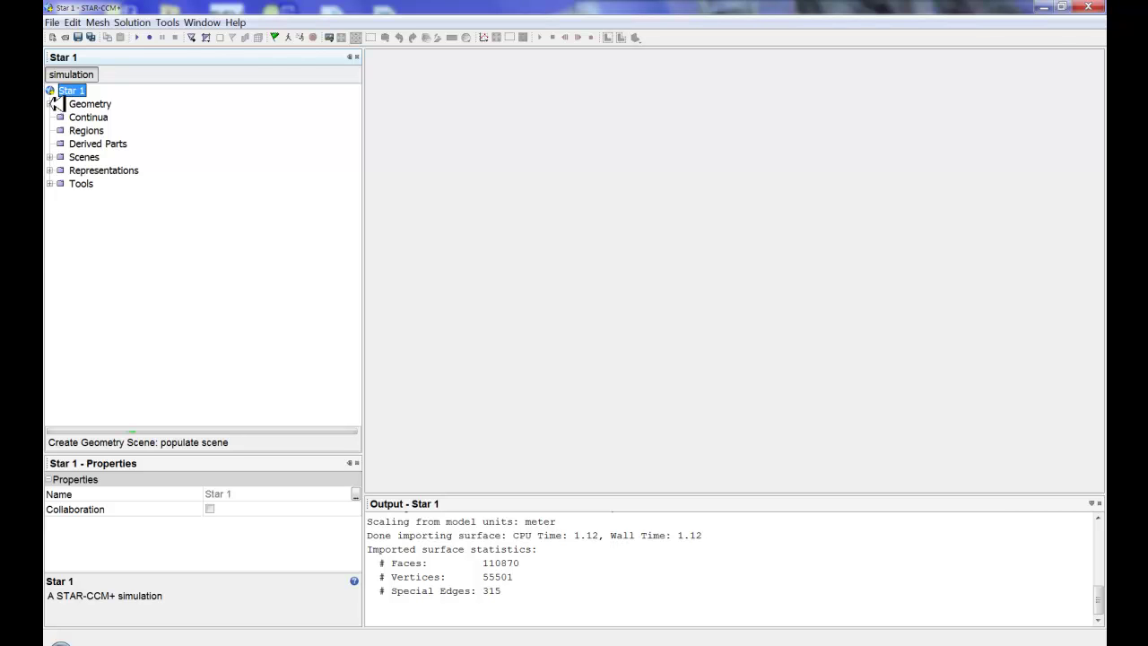
# - List the Bike part's ten surfaces and show the motorcycle in a three-quarter side view
pyautogui.click(50, 104)
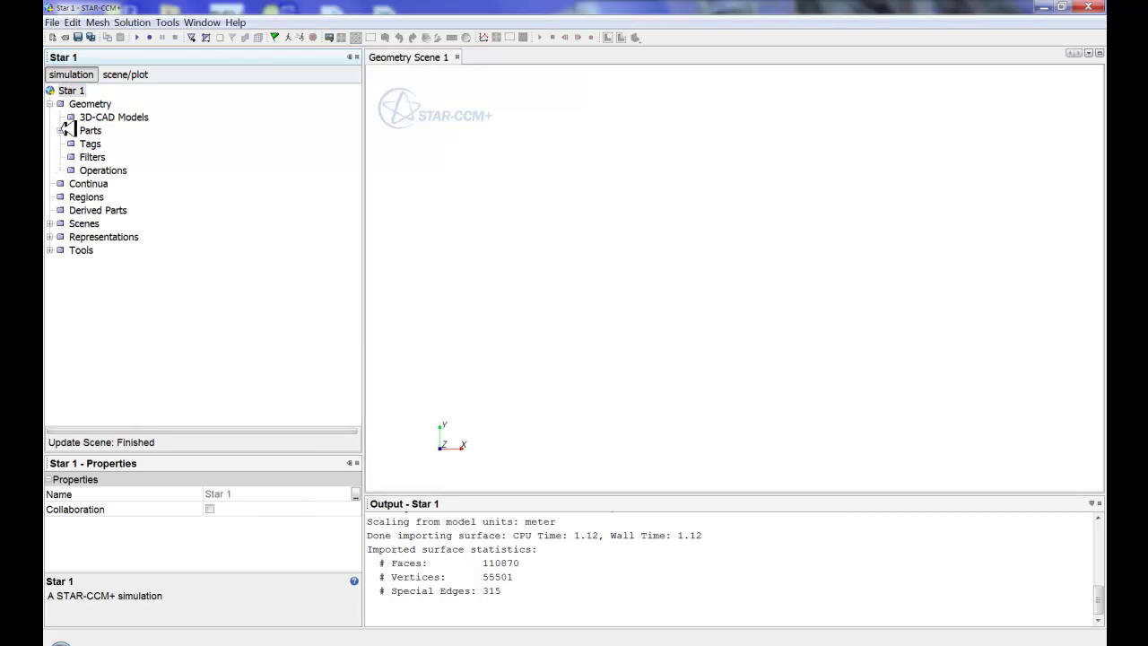
pyautogui.doubleClick(72, 130)
pyautogui.doubleClick(81, 143)
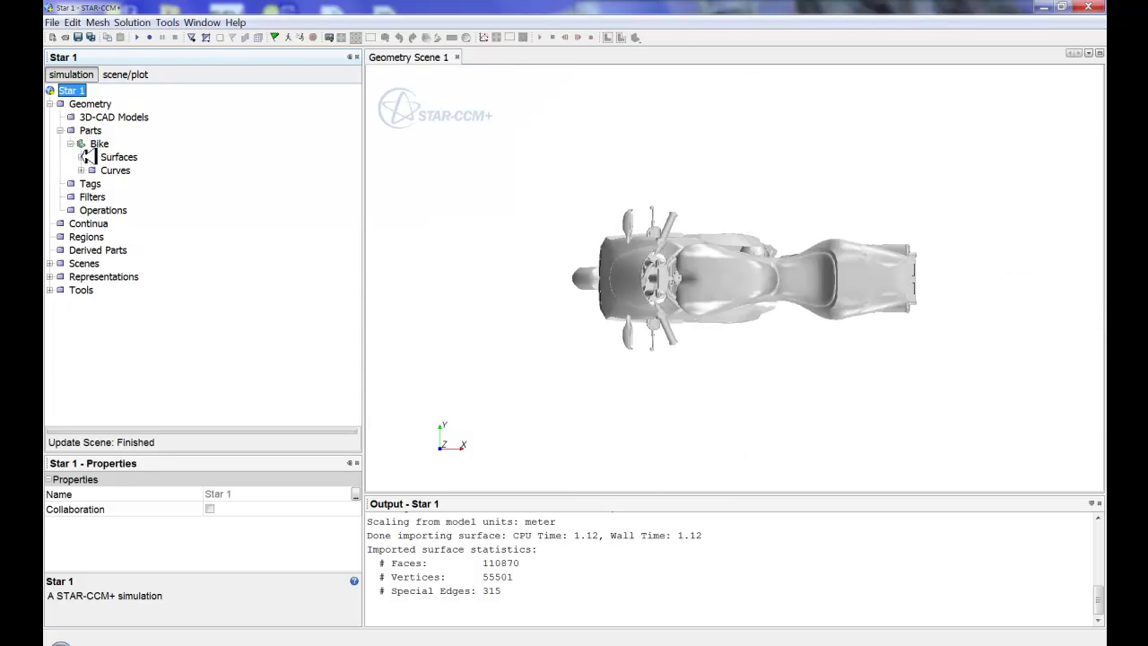
pyautogui.click(83, 157)
pyautogui.moveTo(648, 407); pyautogui.dragTo(798, 285)
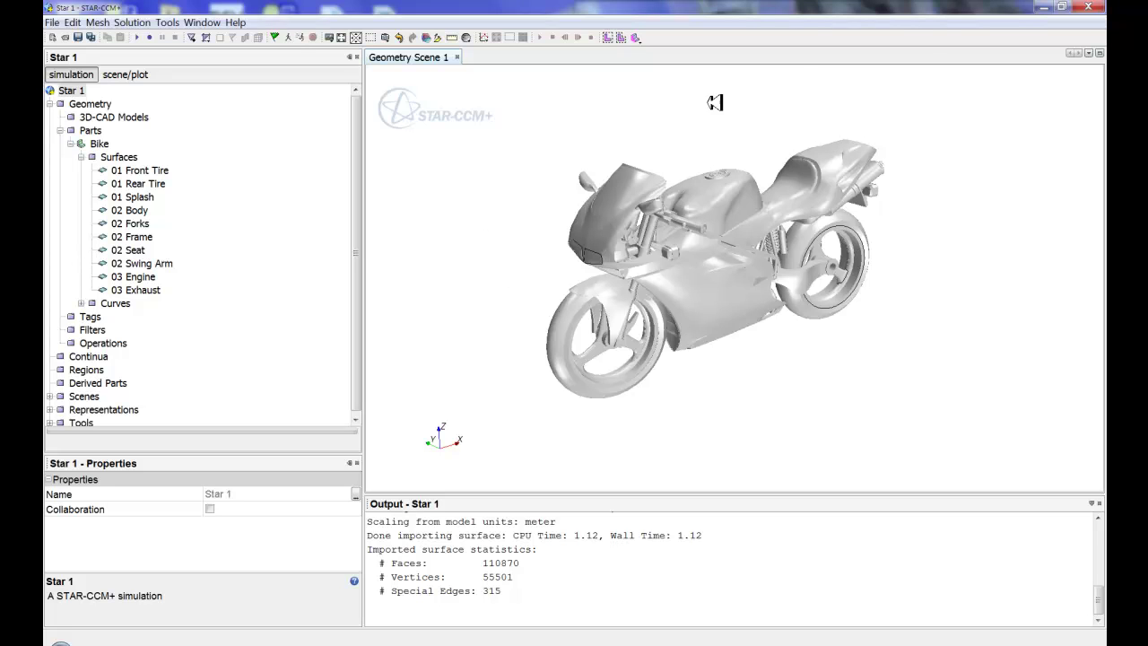
# - Open the Bike part in the surface repair tool with all its faces
pyautogui.rightClick(100, 143)
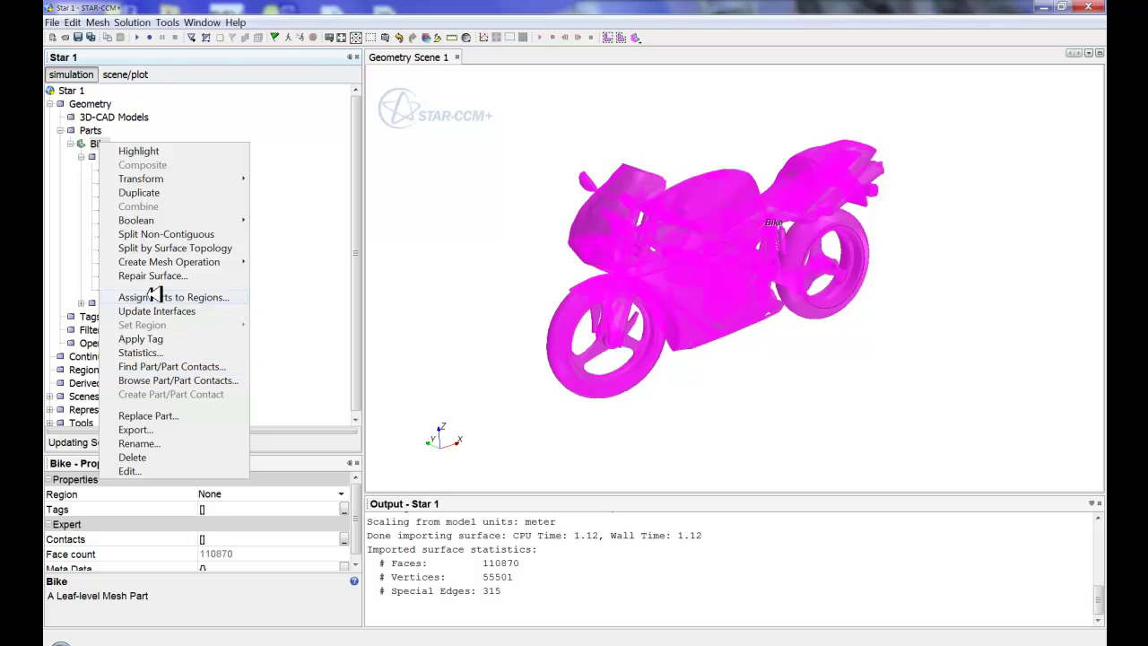
pyautogui.press('Return')
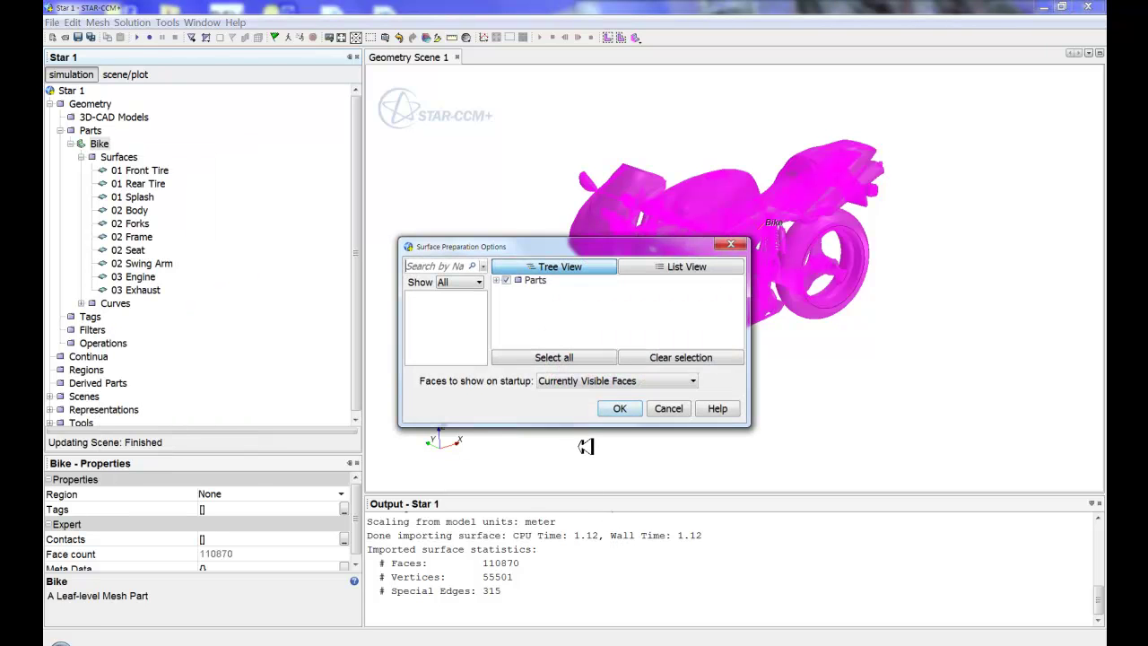
pyautogui.click(601, 410)
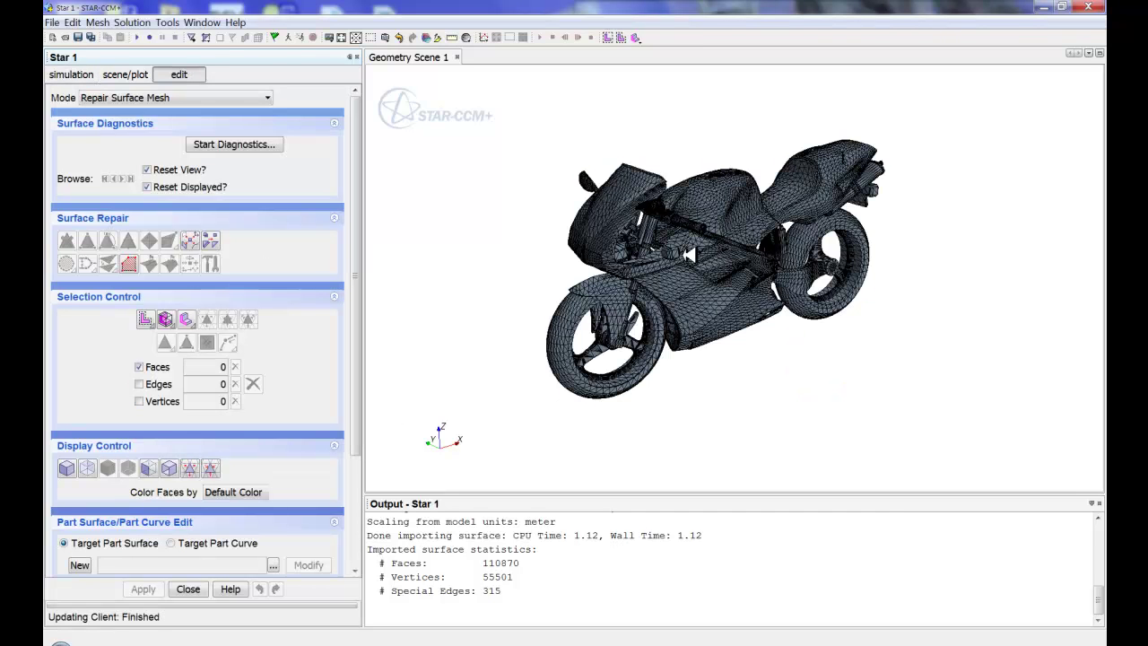
pyautogui.moveTo(667, 309); pyautogui.dragTo(732, 300)
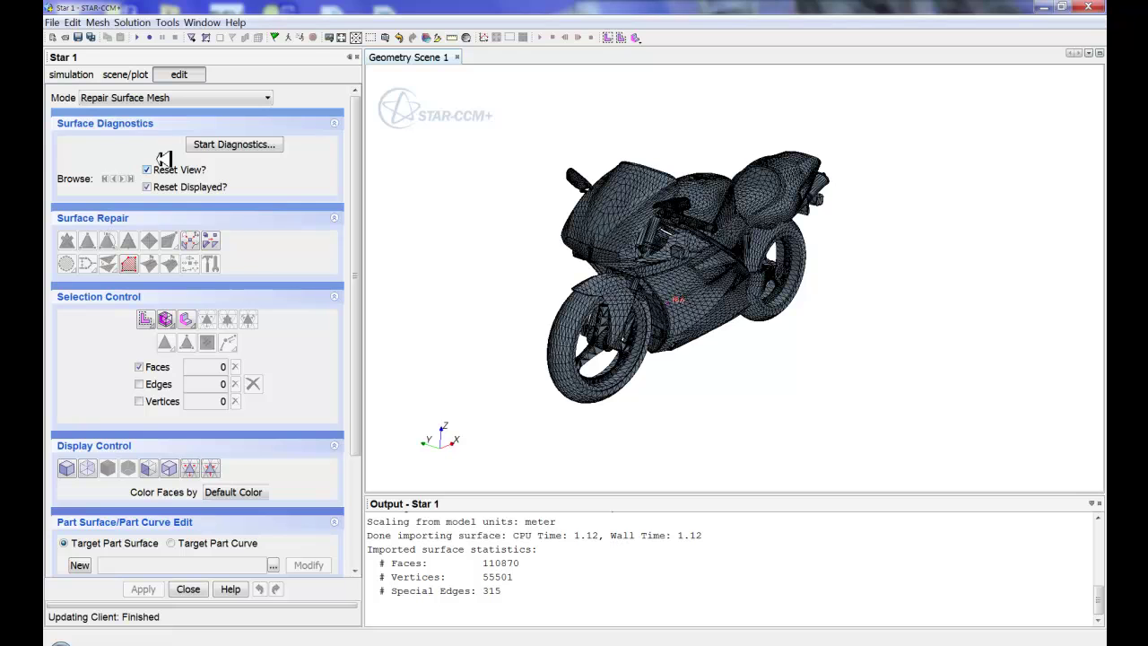
# - Set the diagnostics to skip the face proximity and face quality checks
pyautogui.click(225, 143)
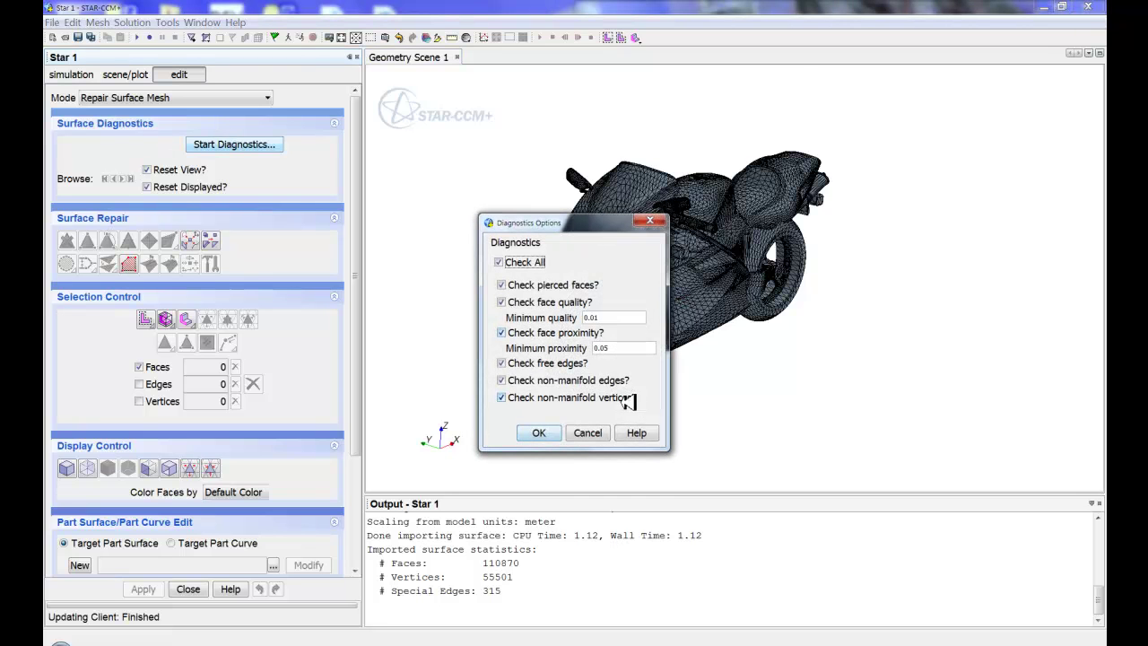
pyautogui.click(524, 332)
pyautogui.click(525, 305)
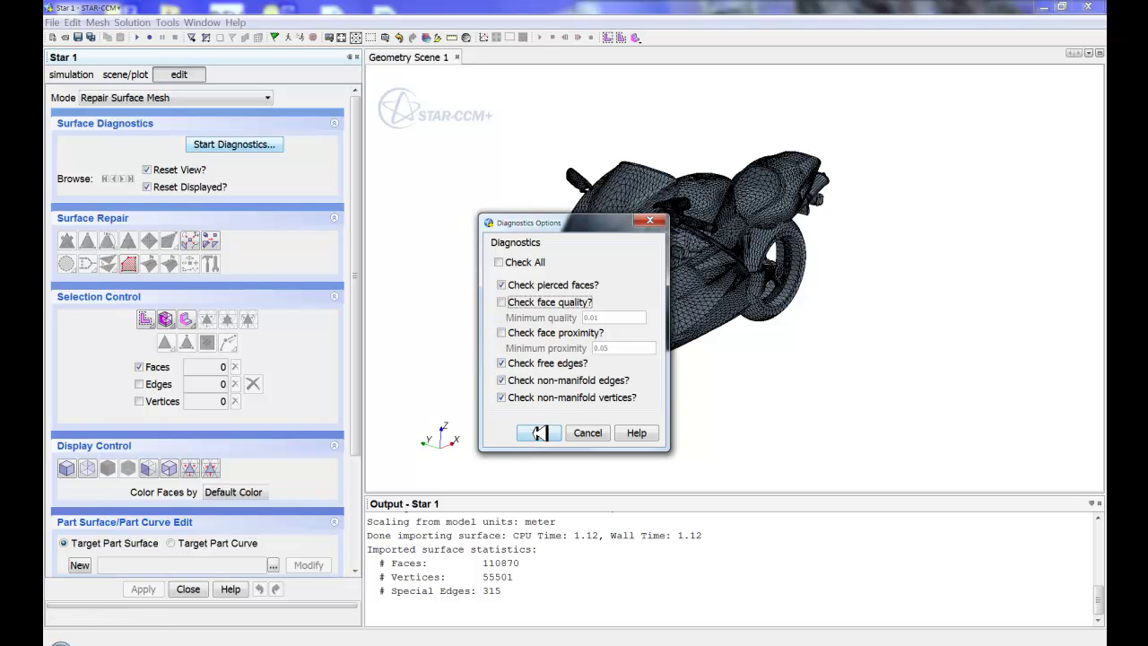
# - Run diagnostics showing 5776 pierced faces and 679 free edges, then close surface repair
pyautogui.click(538, 432)
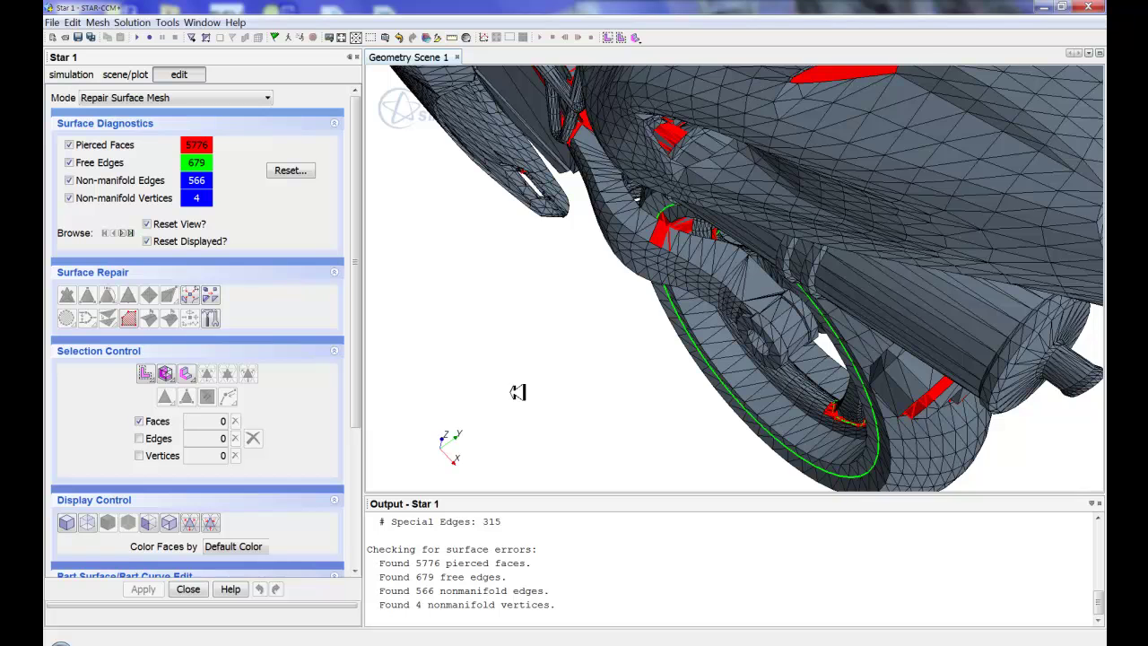
pyautogui.click(204, 586)
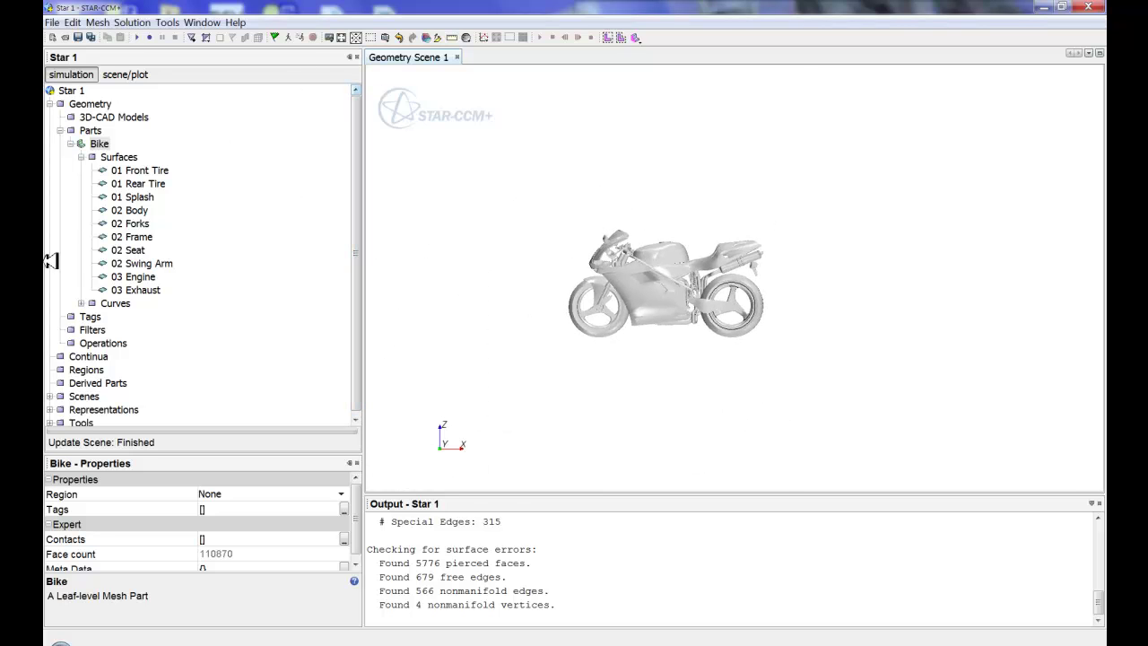
# - Collapse the Bike node and bring up the Parts menu for a new shape part
pyautogui.click(73, 144)
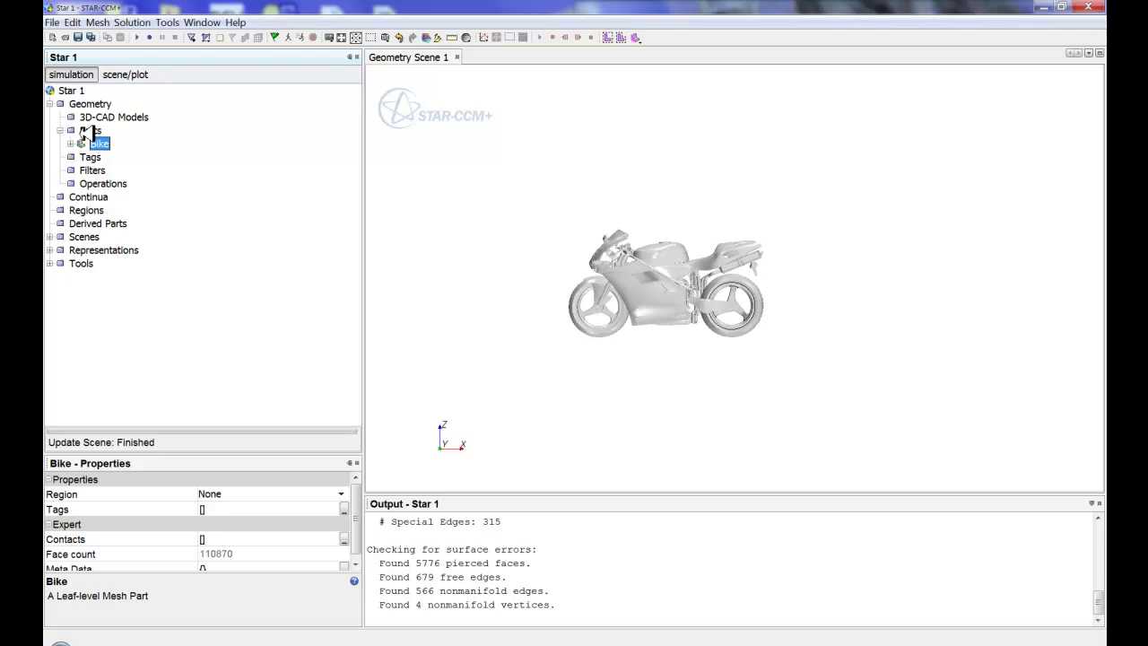
pyautogui.rightClick(88, 130)
# - Add a Block shape part and stretch it around the bike, widening Y to 4.55 m
pyautogui.moveTo(97, 134)
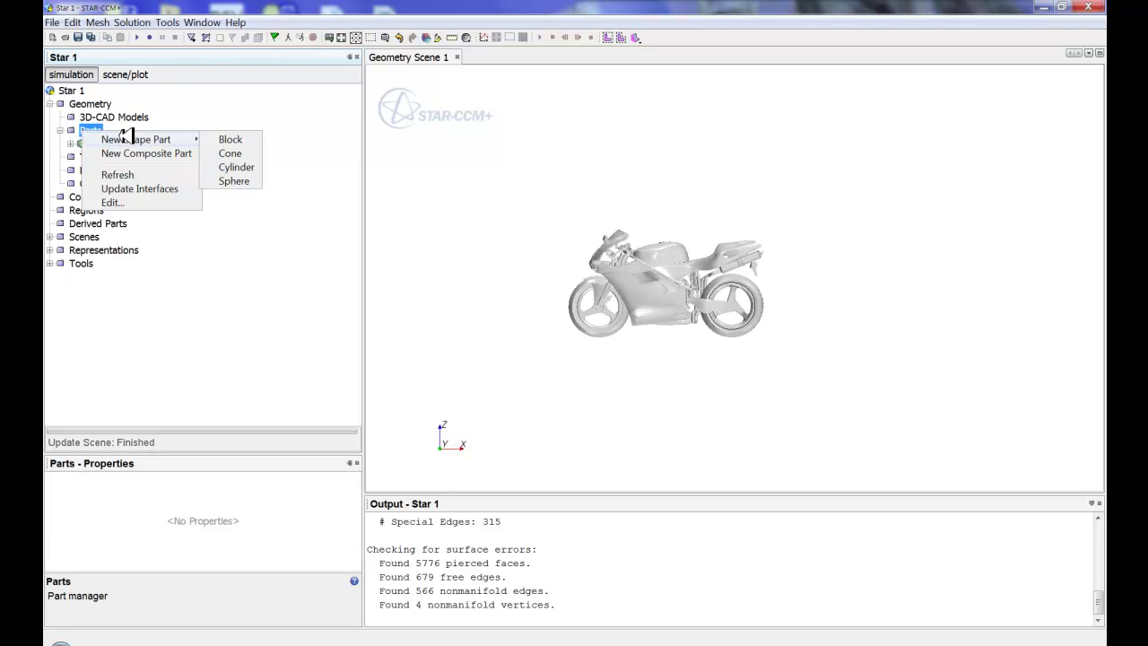
pyautogui.click(247, 136)
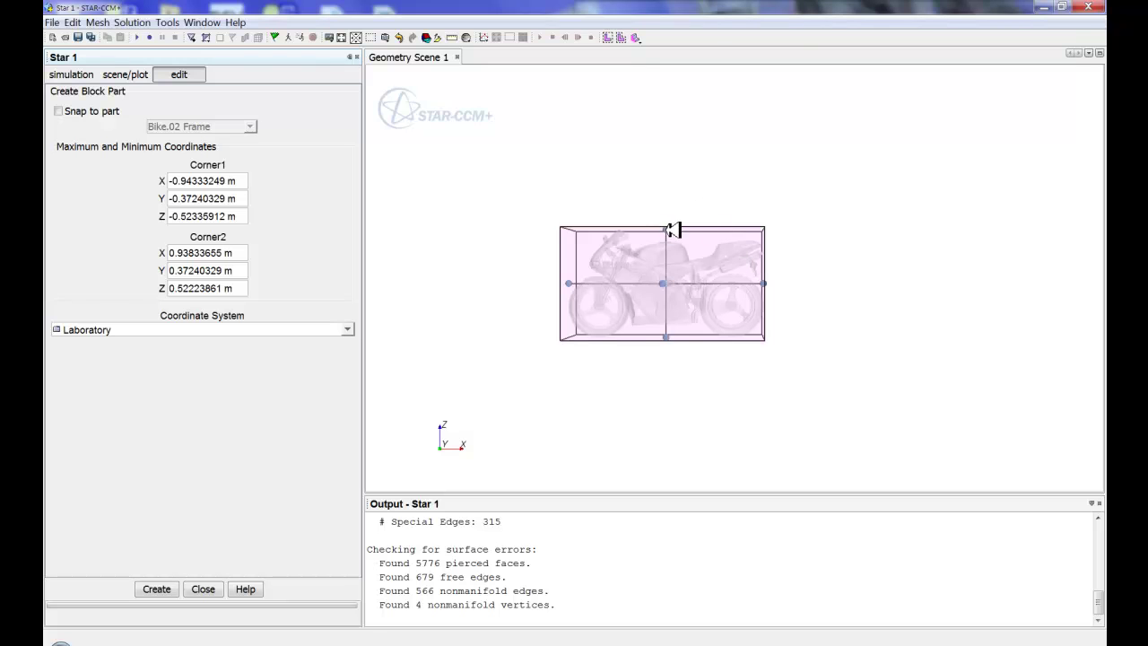
pyautogui.moveTo(673, 230); pyautogui.dragTo(678, 71)
pyautogui.scroll(-5, 724, 428)
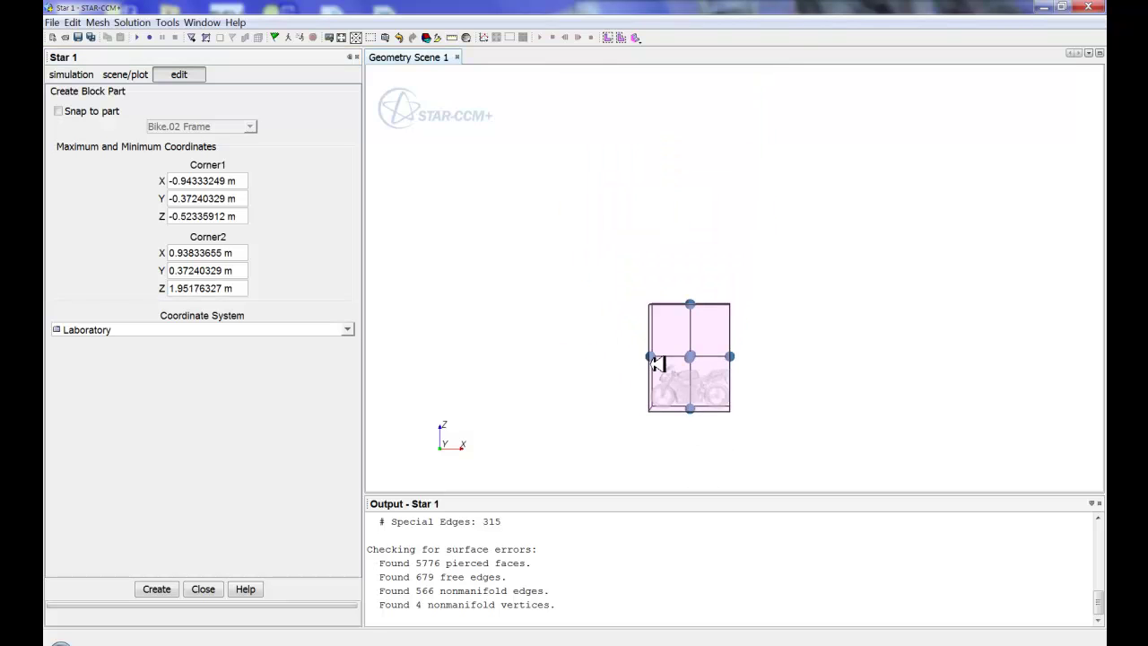
pyautogui.moveTo(658, 363); pyautogui.dragTo(525, 354)
pyautogui.moveTo(734, 357); pyautogui.dragTo(1101, 352)
pyautogui.moveTo(802, 305); pyautogui.dragTo(800, 206)
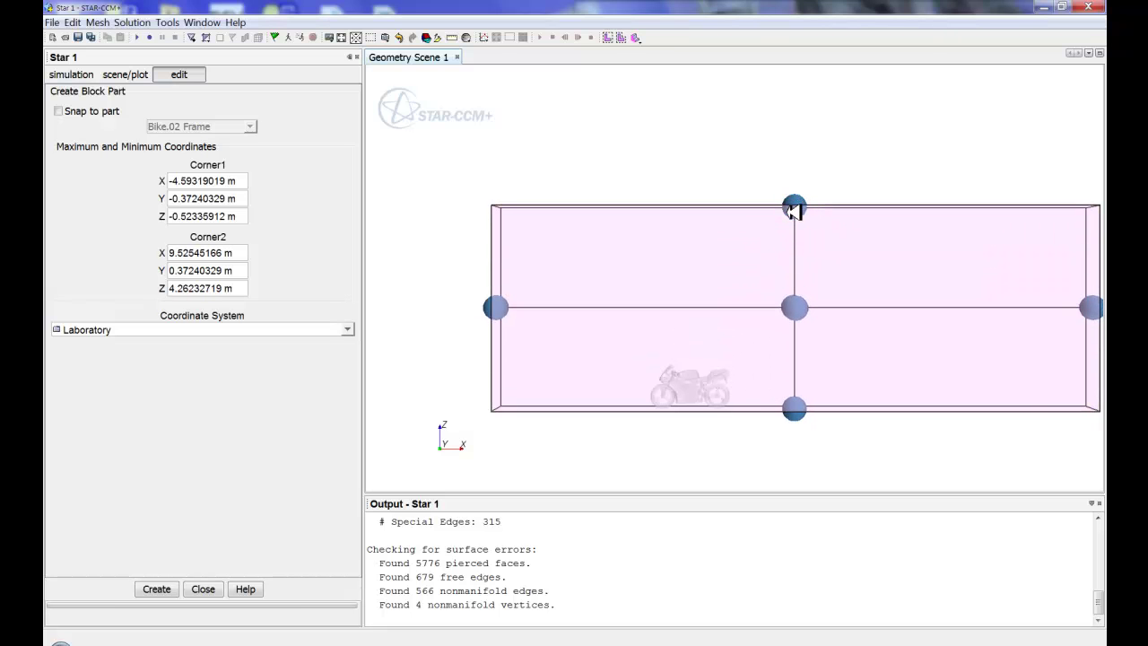
pyautogui.moveTo(793, 208); pyautogui.dragTo(970, 283)
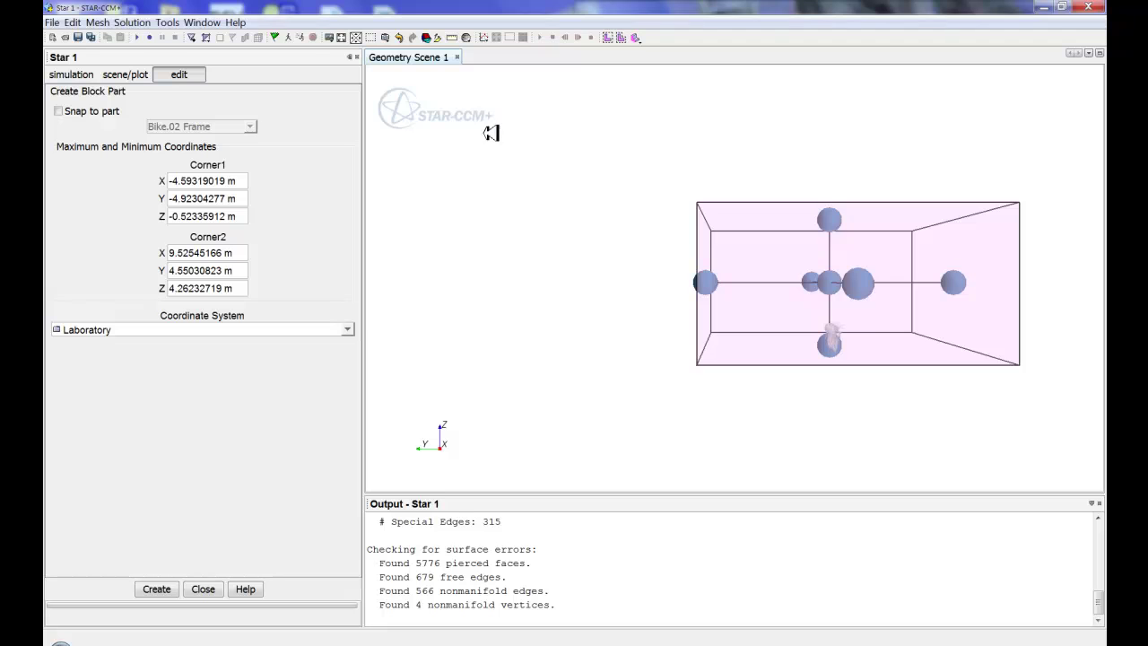
pyautogui.moveTo(532, 196); pyautogui.dragTo(422, 177)
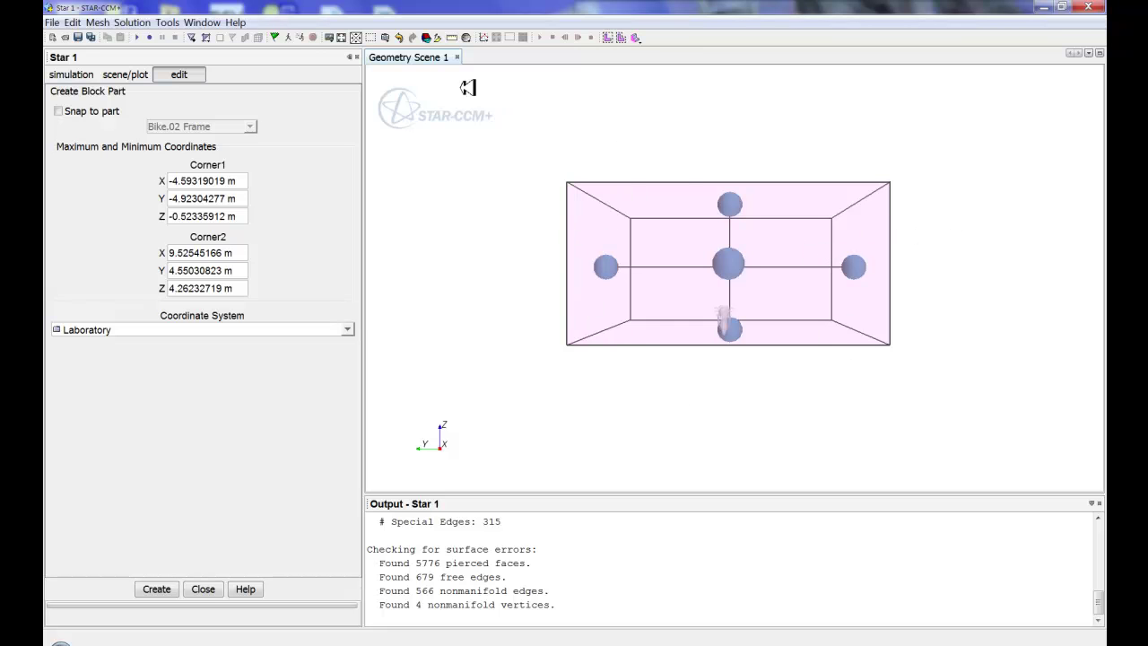
# - Switch the scene to parallel projection
pyautogui.click(392, 37)
pyautogui.moveTo(468, 95)
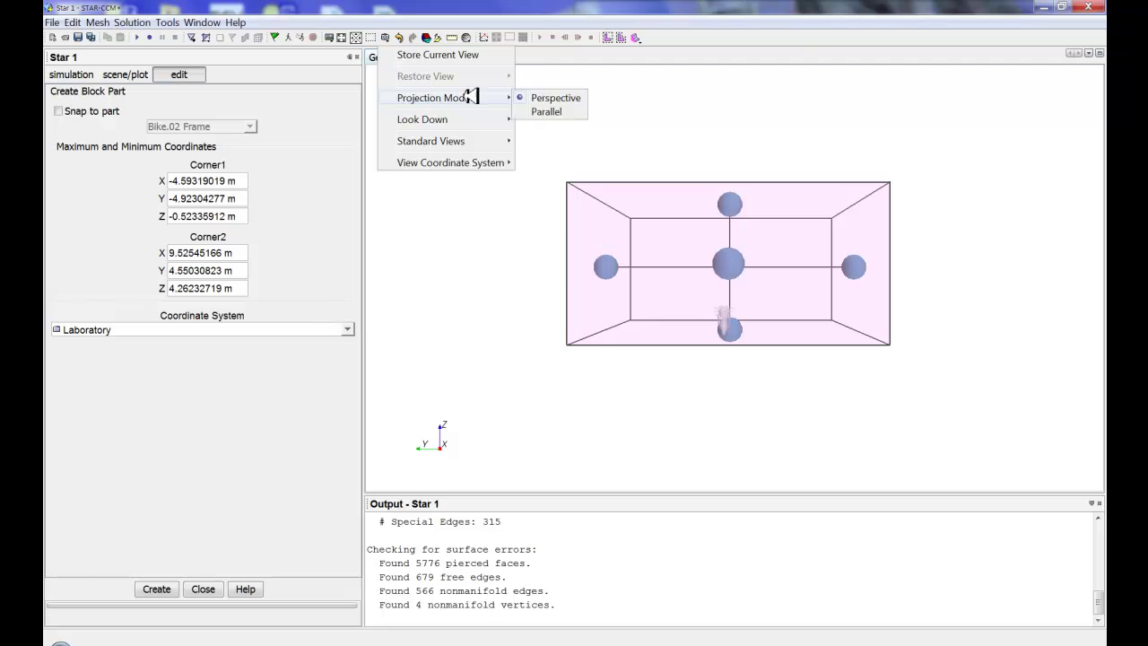
pyautogui.click(583, 110)
# - Set the block floor to Z -0.48899922 m and side to Y -4.62128448 m, then create it
pyautogui.scroll(5, 729, 313)
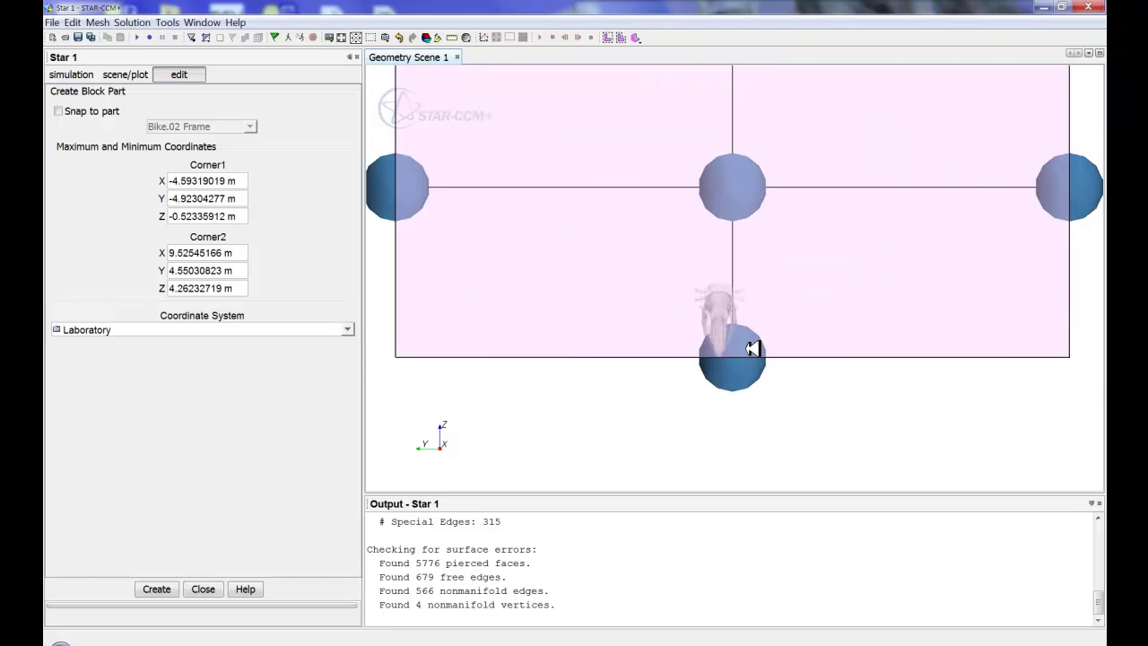
pyautogui.moveTo(738, 379); pyautogui.dragTo(737, 380)
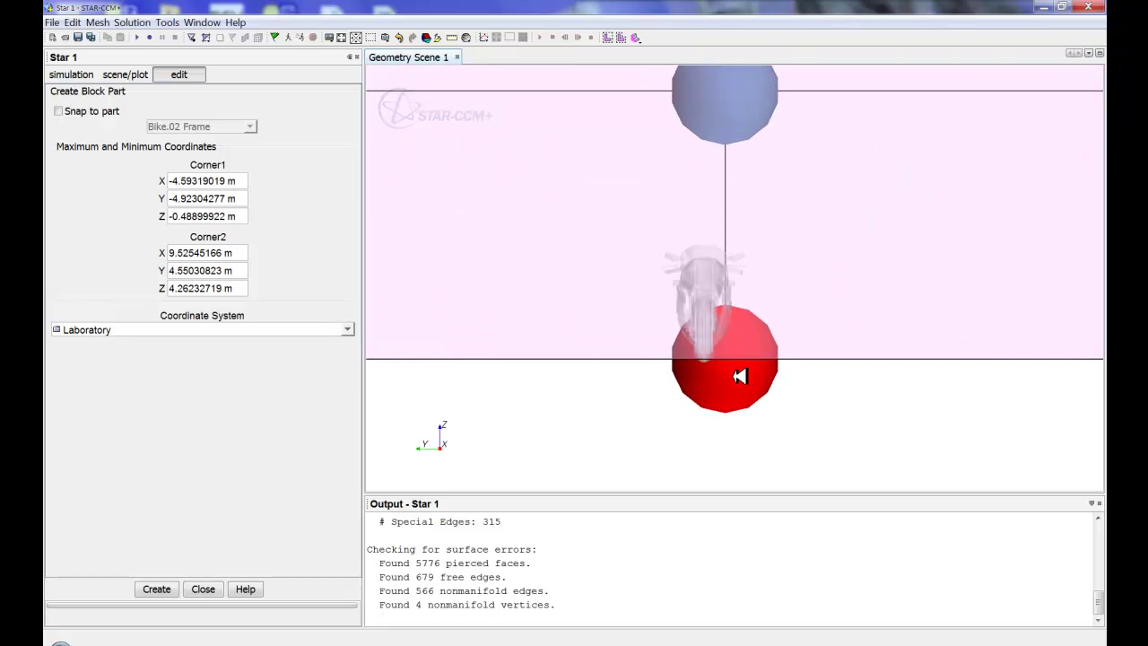
pyautogui.scroll(-5, 741, 382)
pyautogui.moveTo(1079, 185); pyautogui.dragTo(1058, 187)
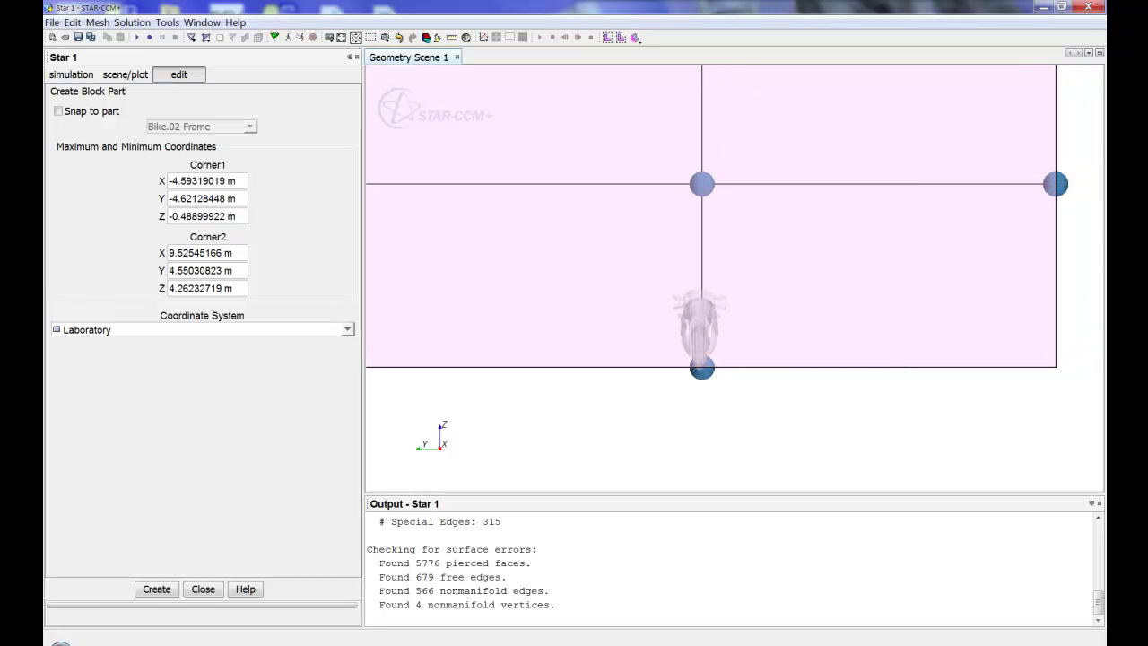
pyautogui.click(158, 589)
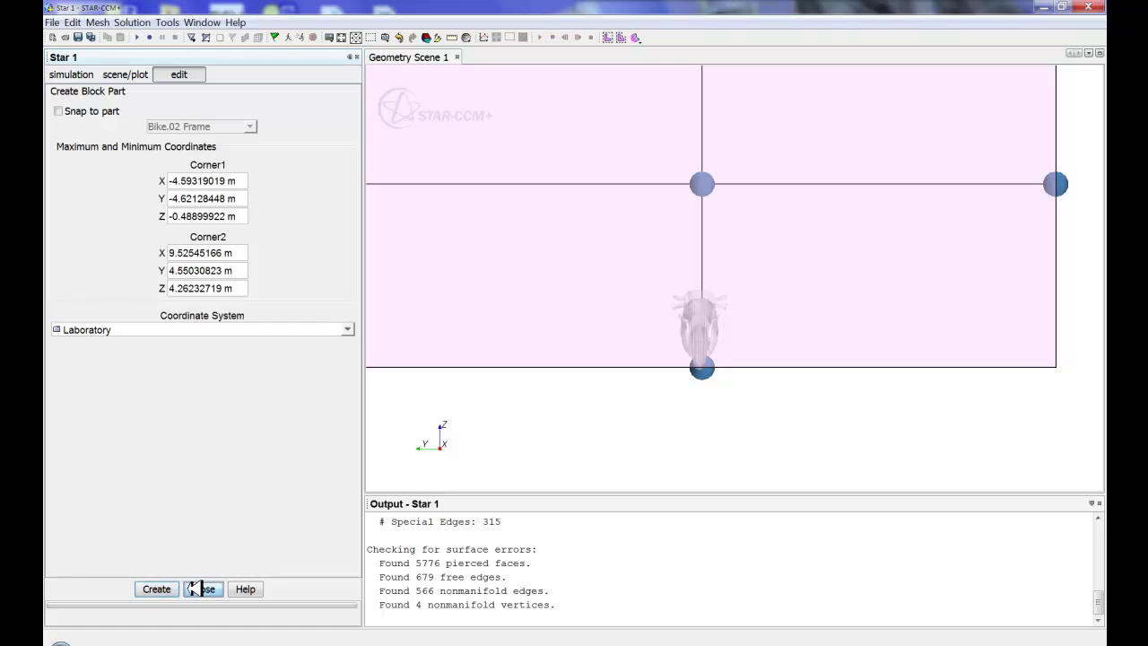
pyautogui.click(192, 589)
# - Expand the Block part's surfaces and bring up the actions for Block Surface
pyautogui.doubleClick(81, 157)
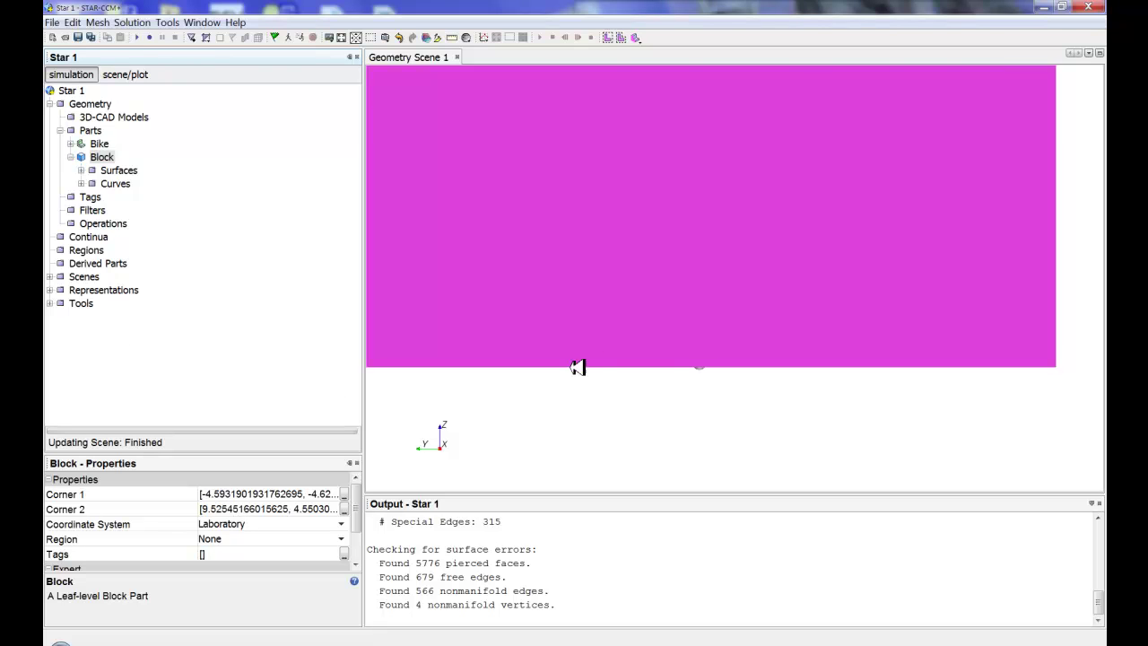
pyautogui.scroll(-3, 579, 364)
pyautogui.moveTo(687, 371); pyautogui.dragTo(617, 402)
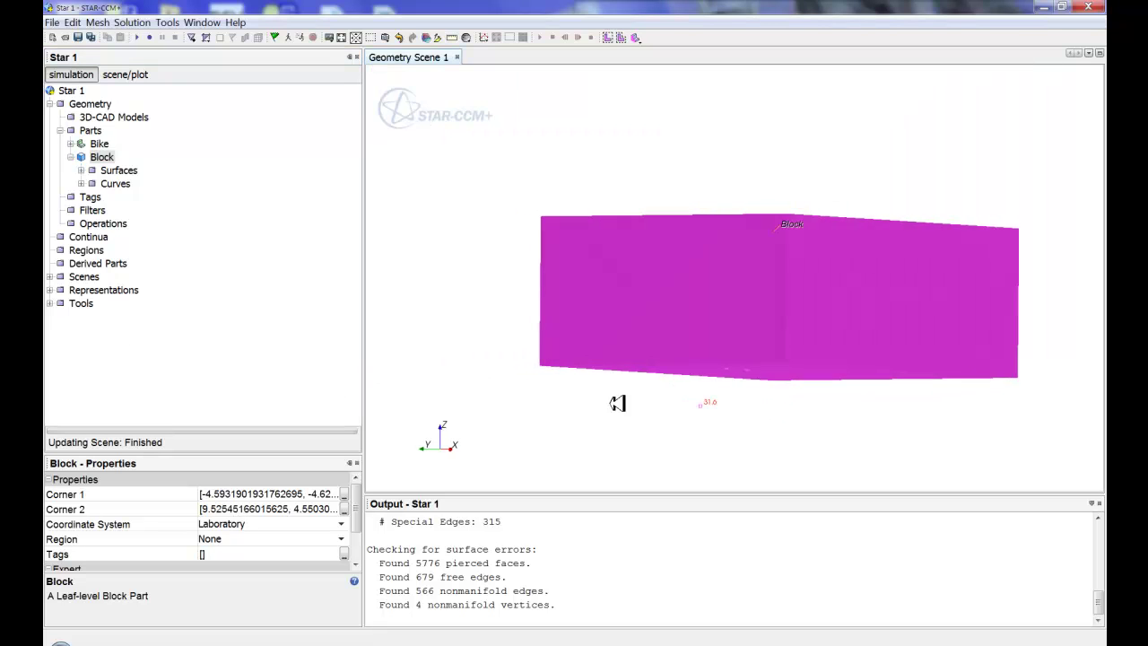
pyautogui.click(82, 170)
pyautogui.click(115, 183)
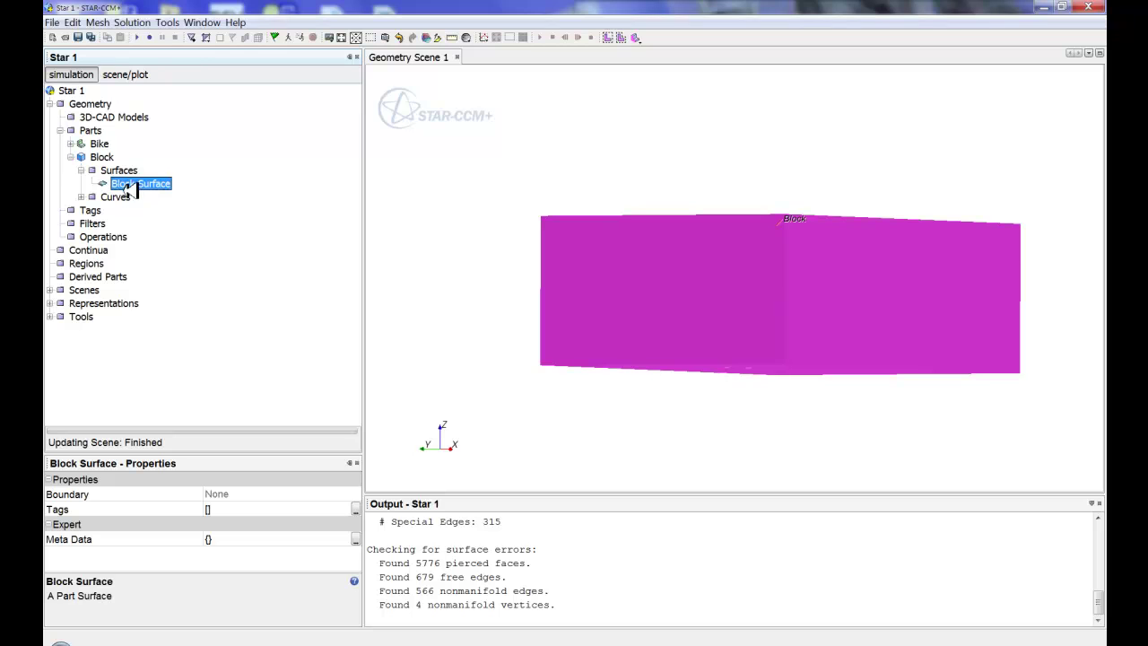
pyautogui.rightClick(126, 188)
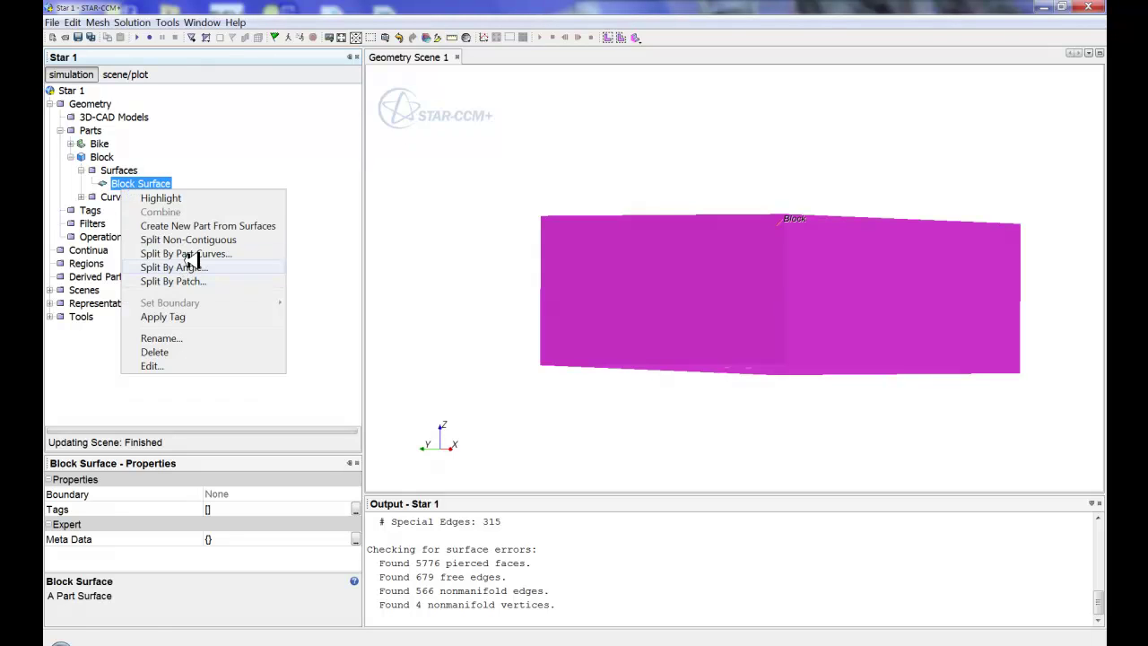
# - Split the box's front face (patch 1) off by patch as the In surface
pyautogui.click(173, 281)
pyautogui.moveTo(619, 287); pyautogui.dragTo(615, 302)
pyautogui.click(616, 303)
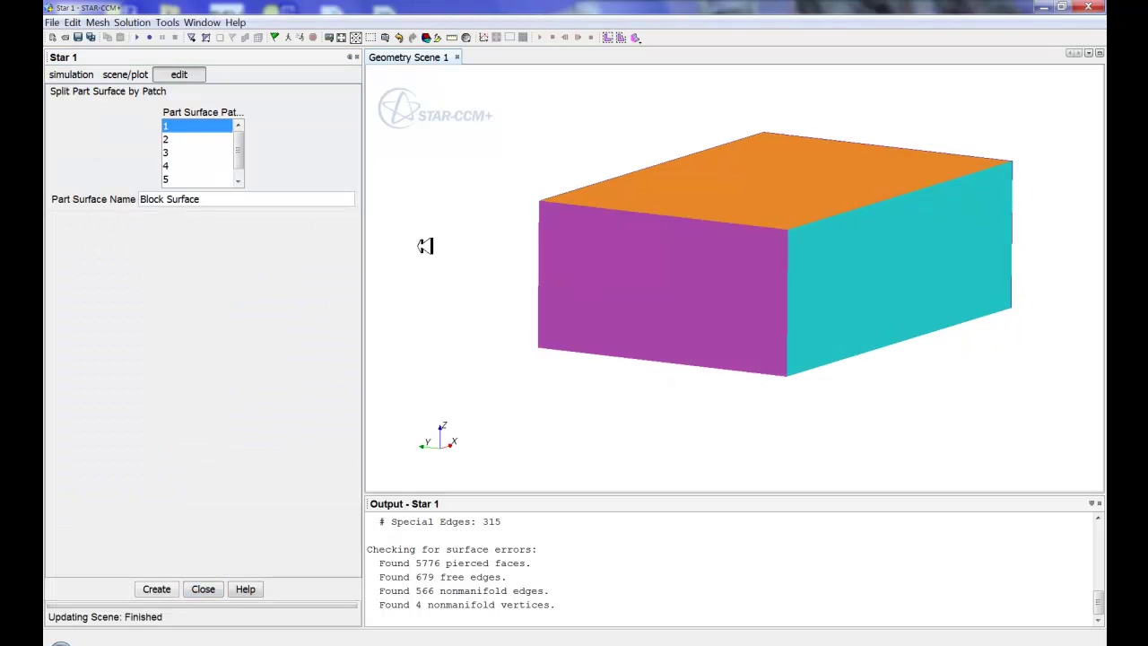
pyautogui.moveTo(215, 200); pyautogui.dragTo(120, 186)
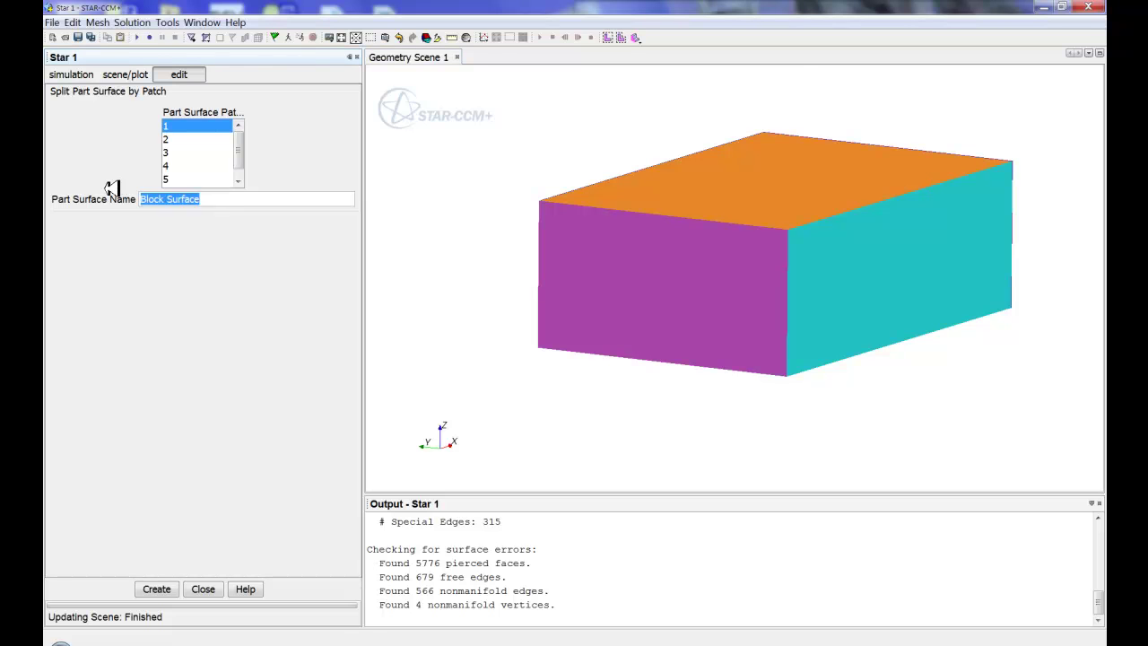
pyautogui.write('In')
pyautogui.click(162, 589)
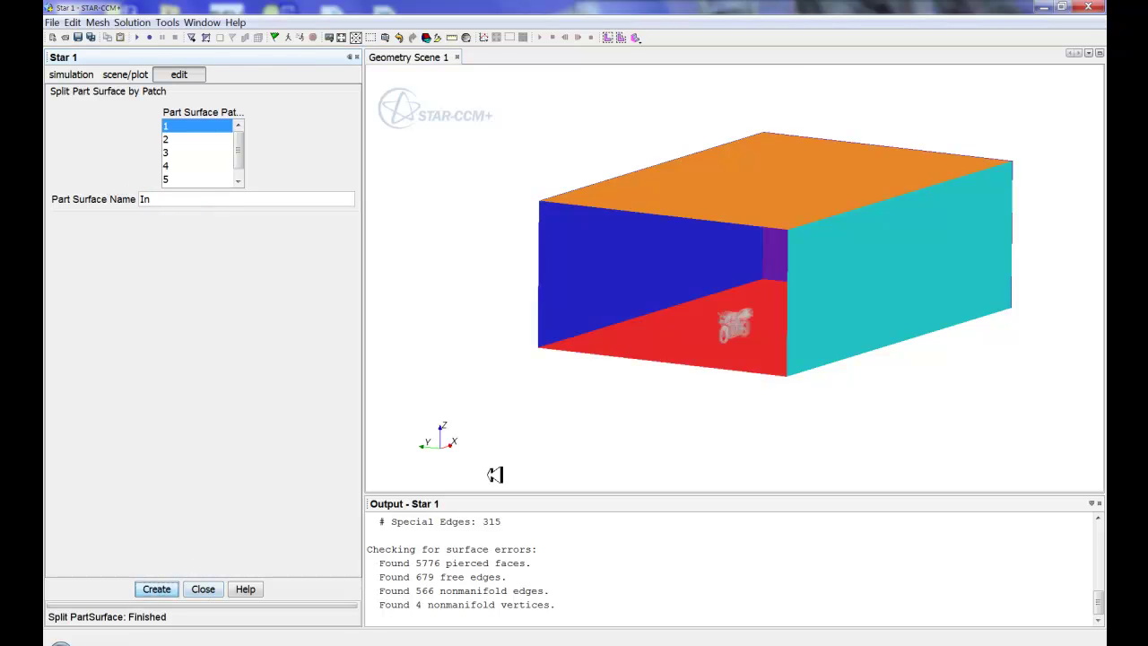
# - Create the Out surface from the middle face, patch 6
pyautogui.moveTo(494, 469); pyautogui.dragTo(748, 263)
pyautogui.click(748, 263)
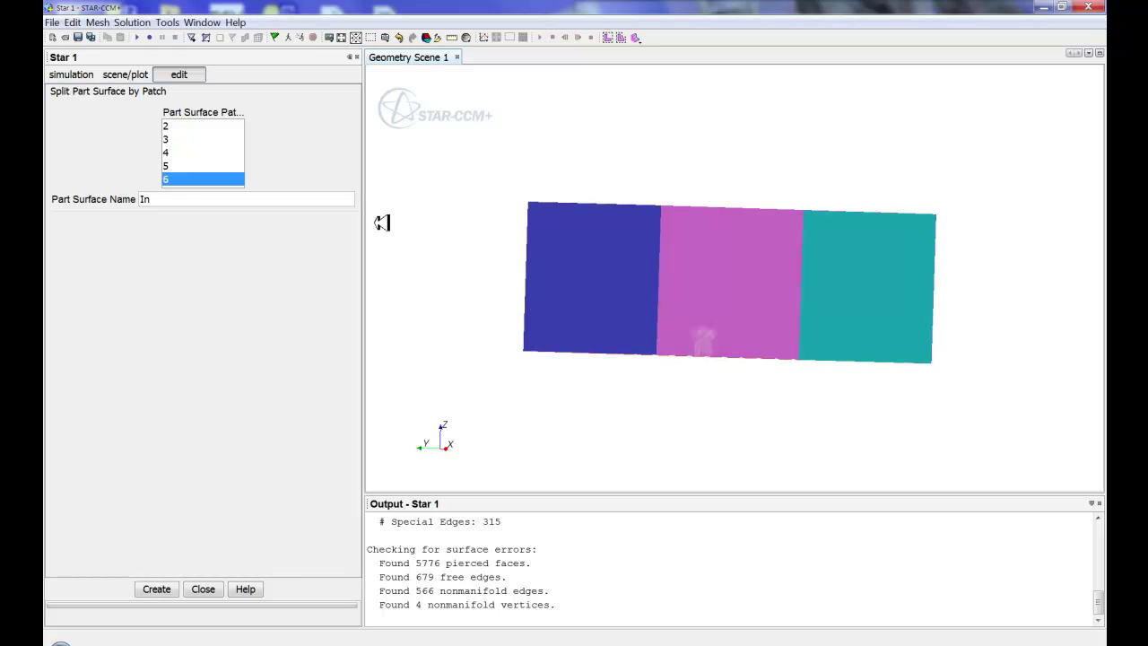
pyautogui.doubleClick(320, 198)
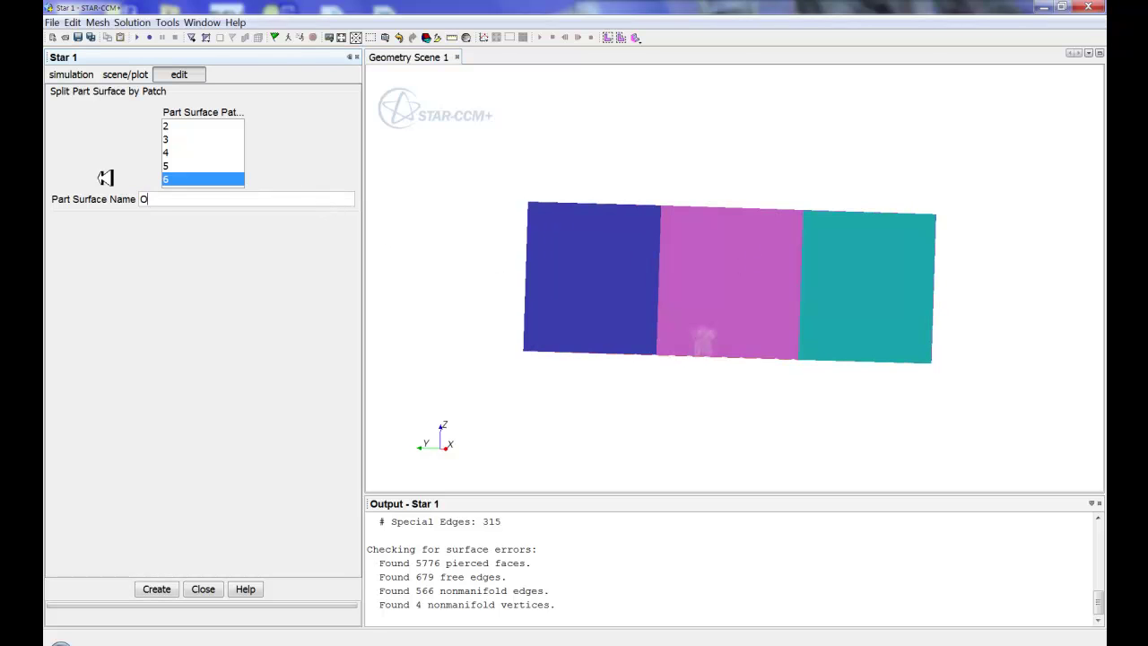
pyautogui.click(154, 589)
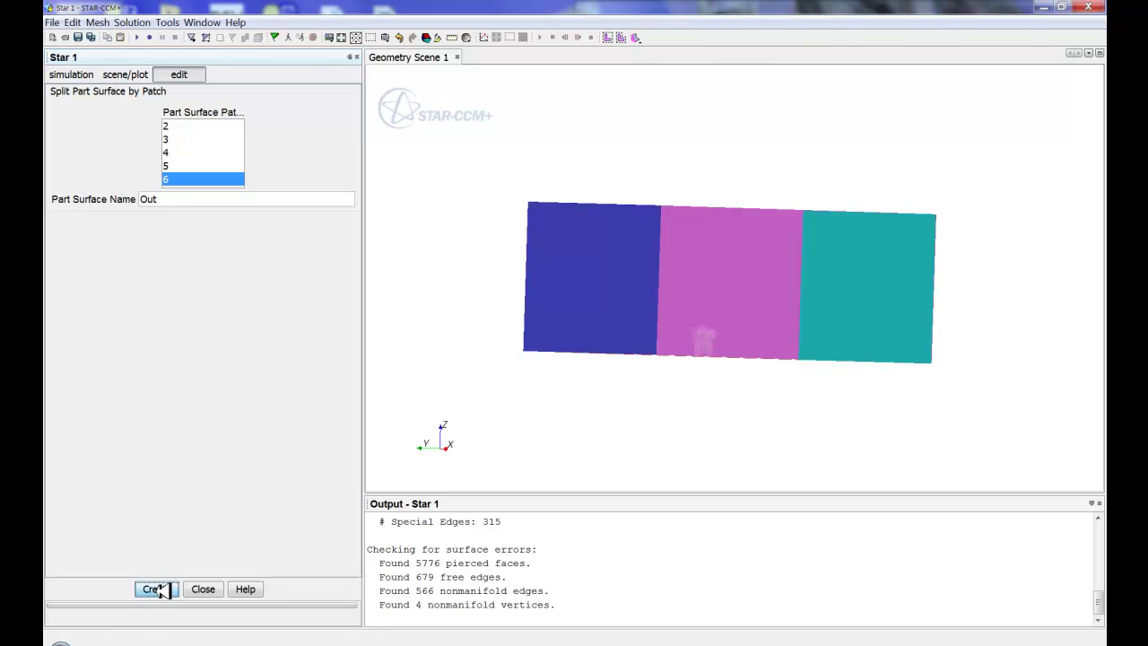
# - Create the Floor surface from the bottom face, patch 3
pyautogui.moveTo(648, 379); pyautogui.dragTo(653, 379)
pyautogui.click(652, 381)
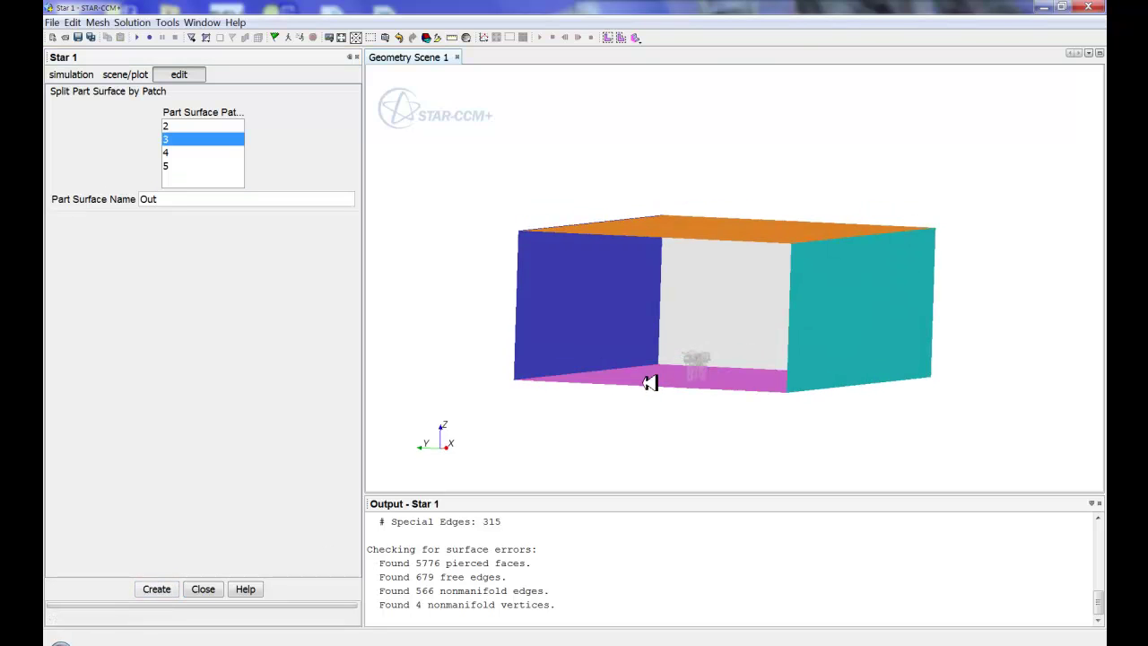
pyautogui.moveTo(201, 199); pyautogui.dragTo(49, 199)
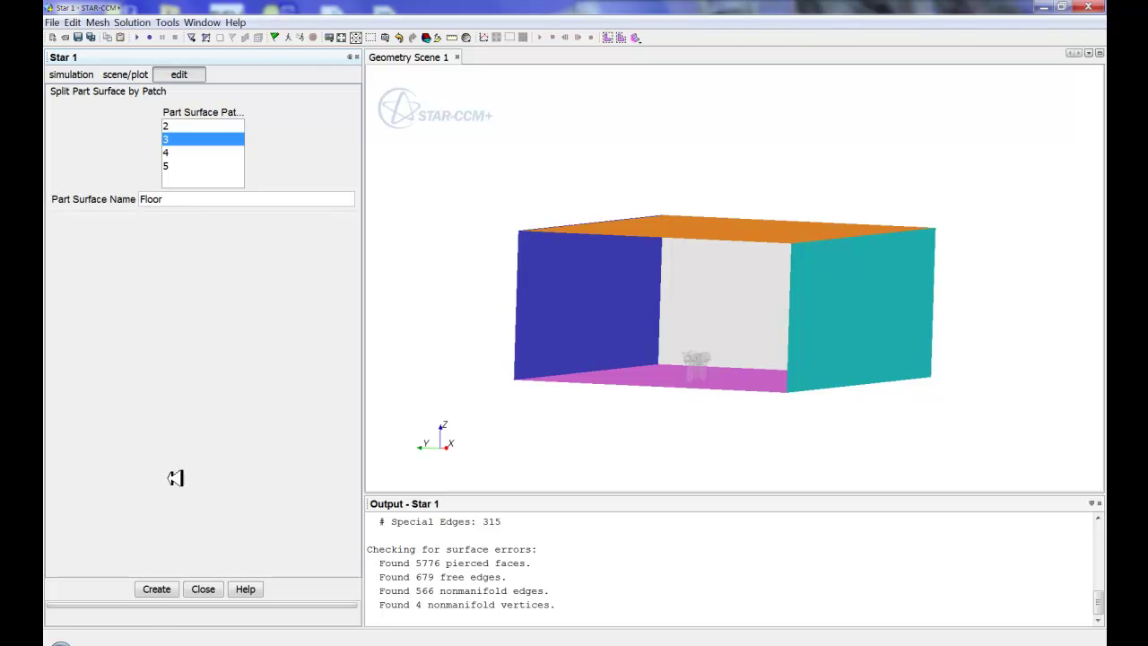
pyautogui.click(167, 589)
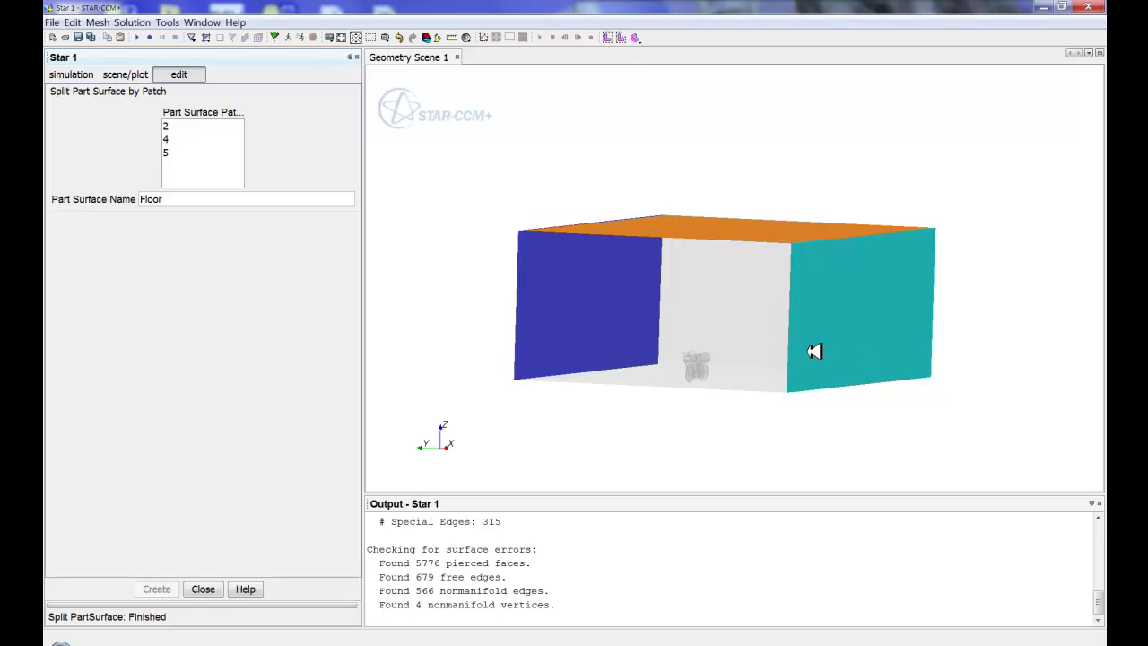
# - Finish splitting and rename the remaining Block Surface to Sides
pyautogui.click(202, 588)
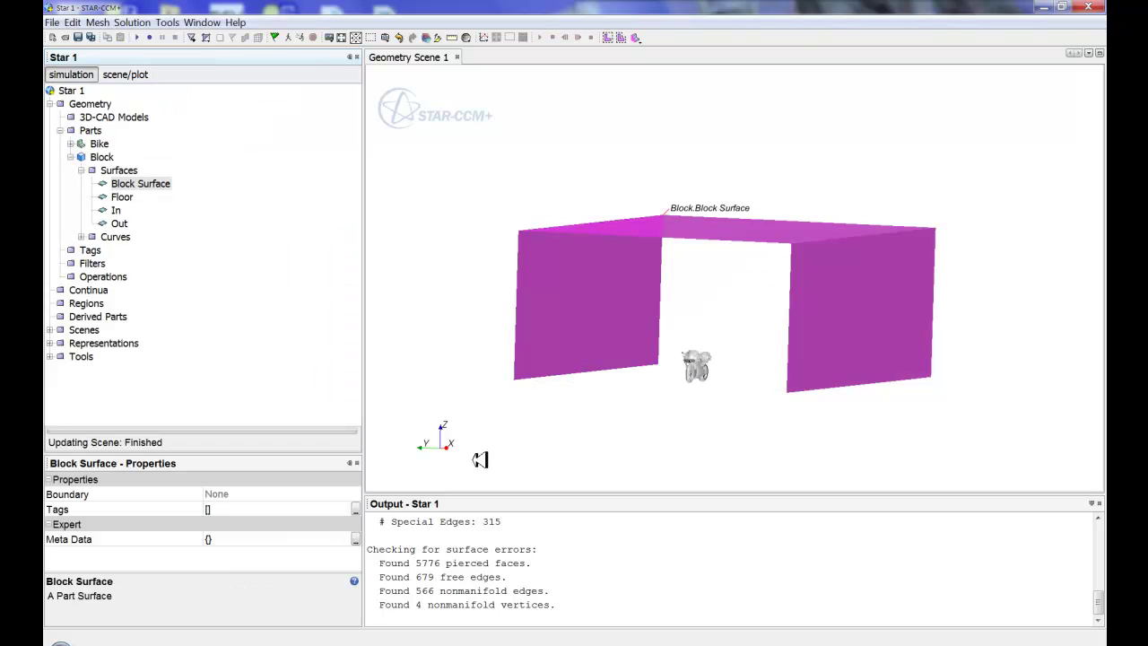
pyautogui.click(148, 181)
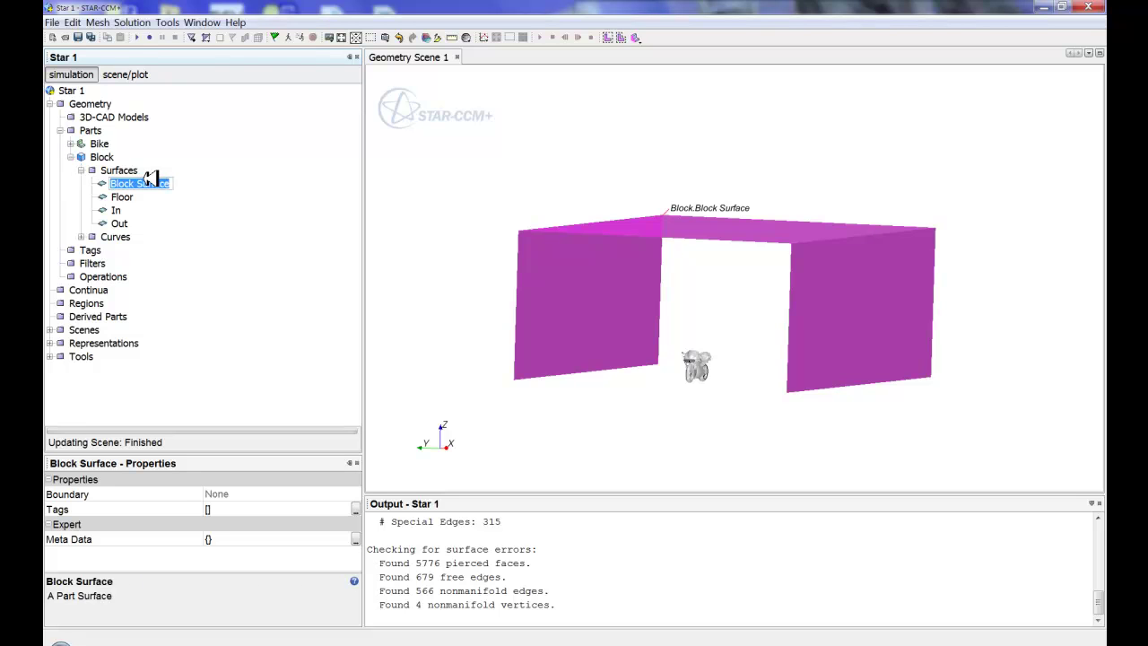
pyautogui.write('Sides')
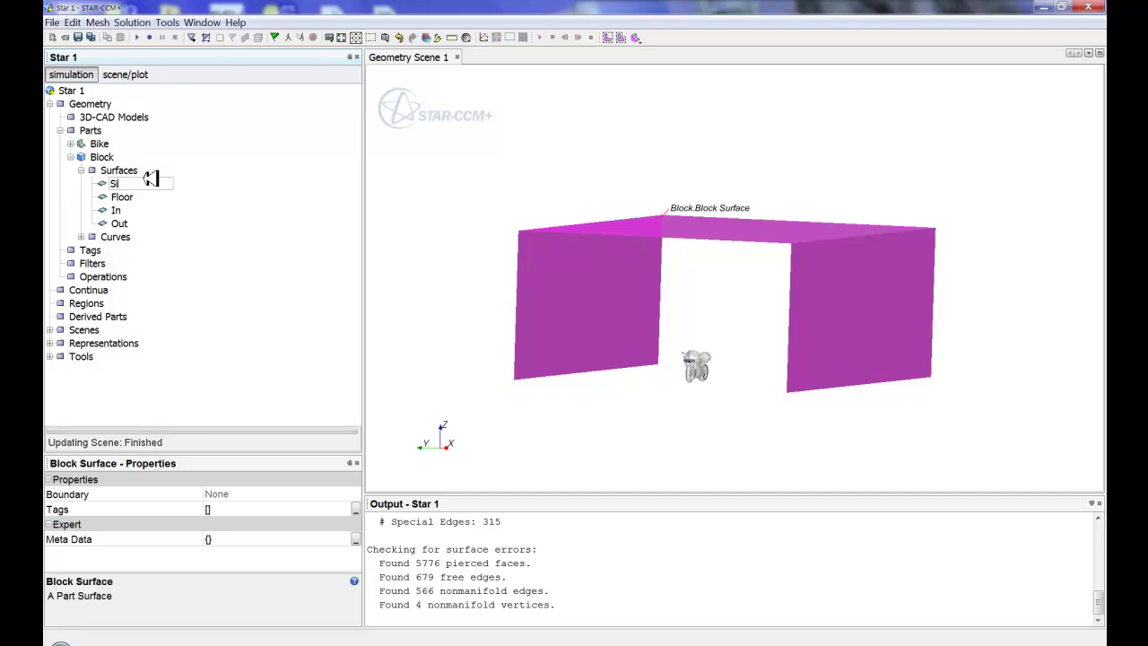
pyautogui.press('Return')
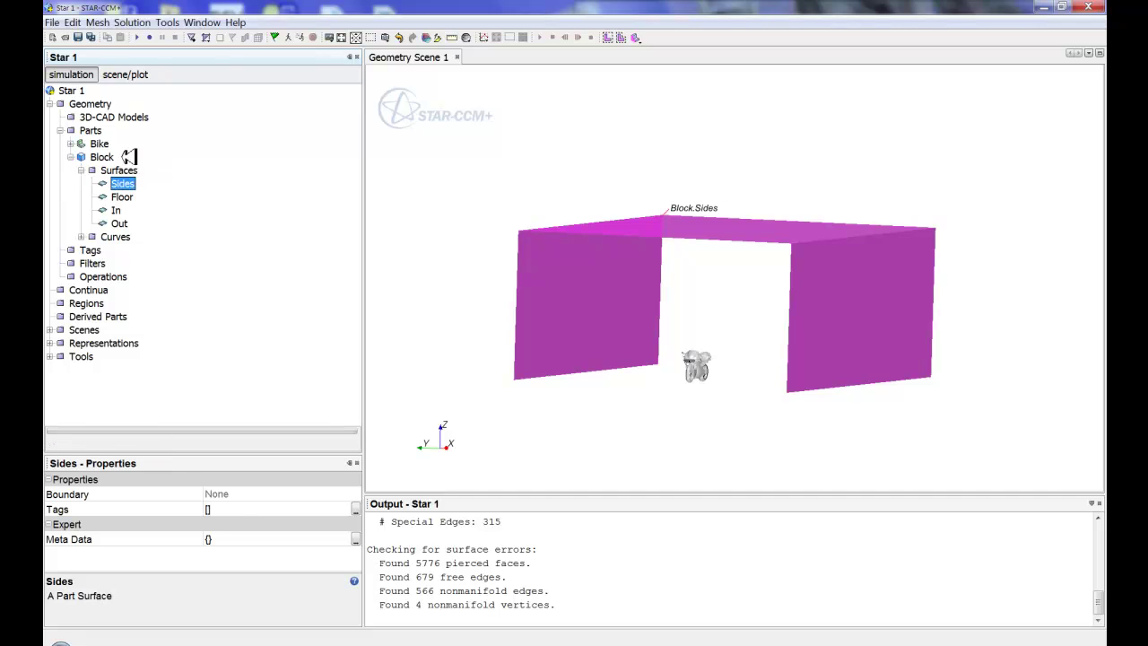
# - Select both the Block and Bike parts together
pyautogui.click(97, 157)
pyautogui.click(99, 144)
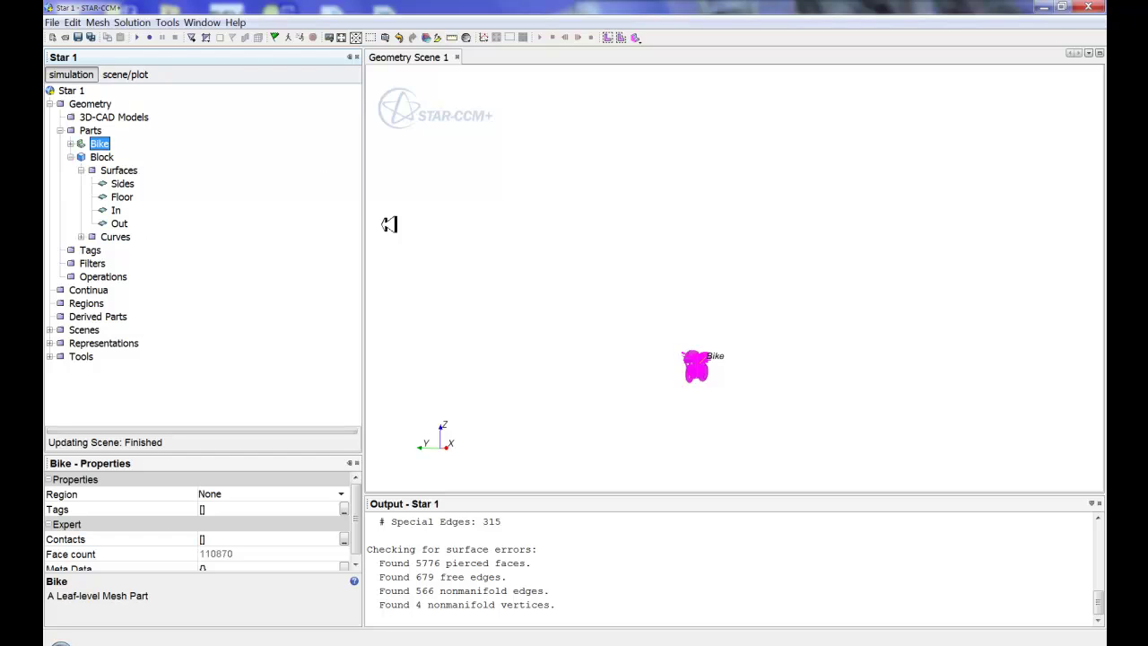
pyautogui.click(98, 156)
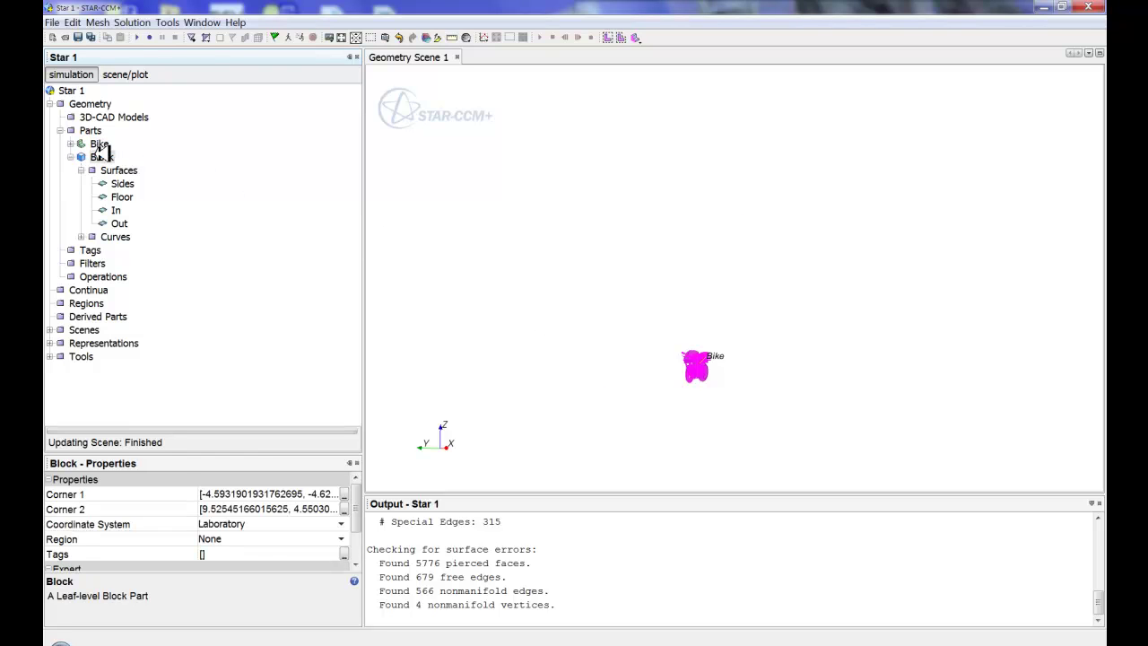
pyautogui.keyDown('ctrl'); pyautogui.click(100, 143); pyautogui.keyUp('ctrl')
pyautogui.rightClick(103, 143)
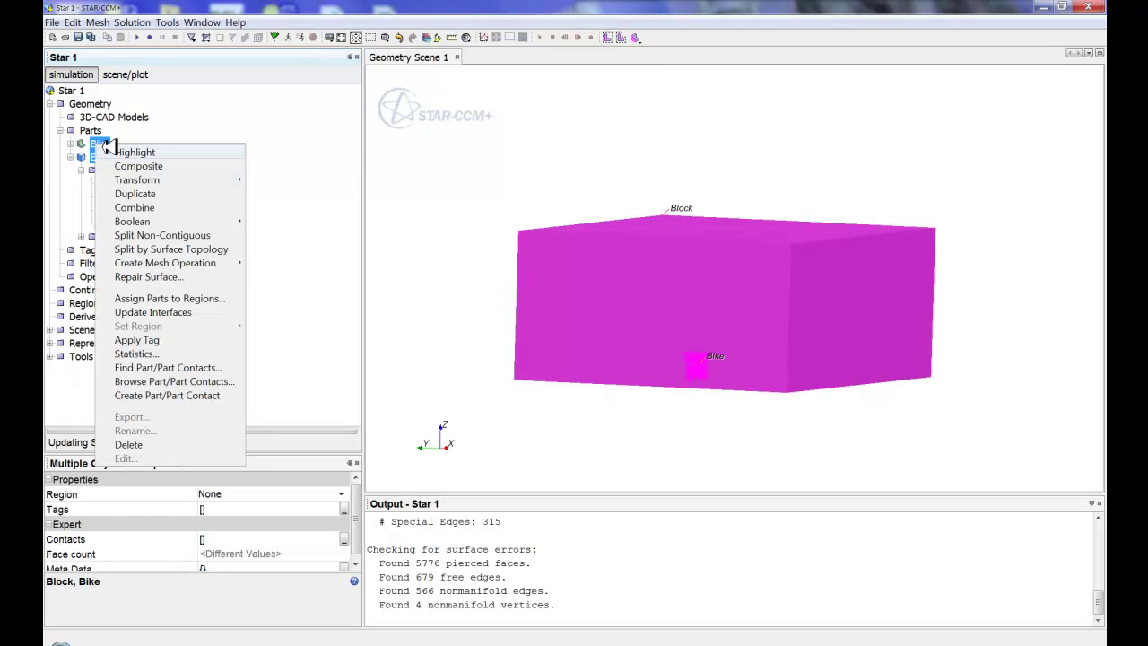
# - Assign both parts to one region with one boundary per part surface
pyautogui.click(170, 298)
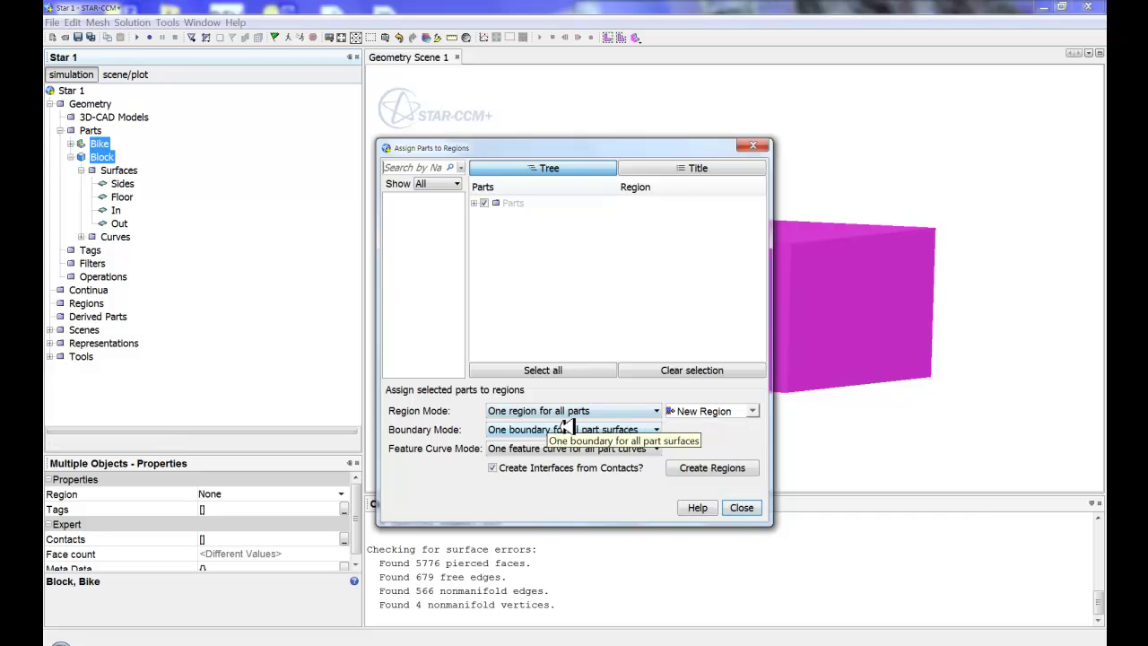
pyautogui.click(563, 426)
pyautogui.click(539, 444)
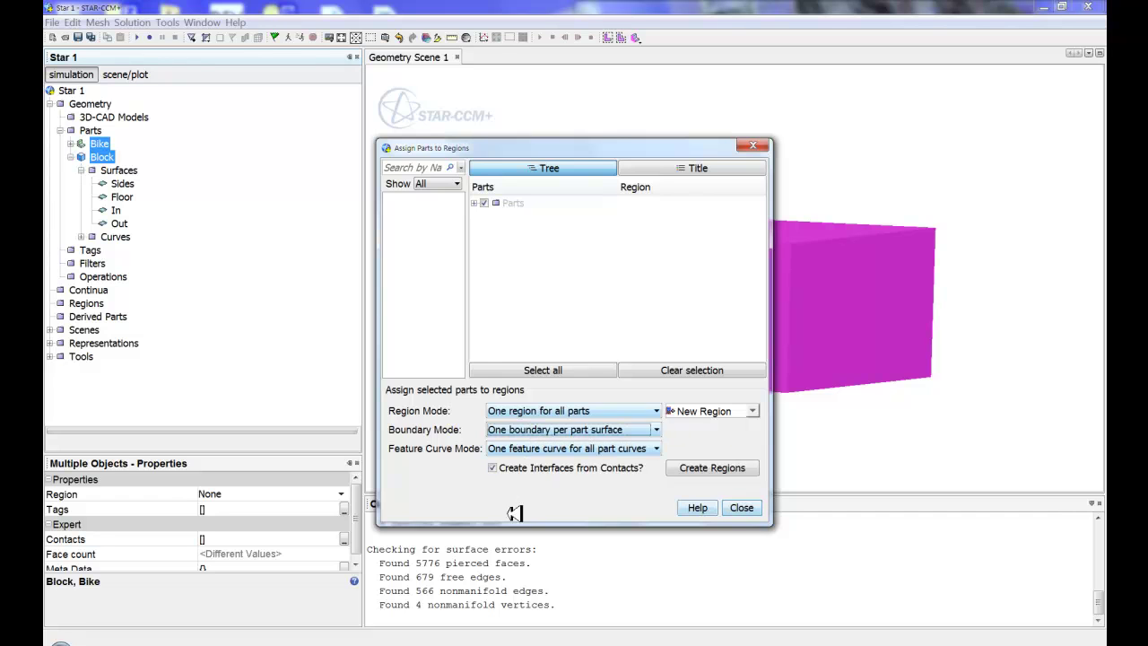
pyautogui.click(696, 469)
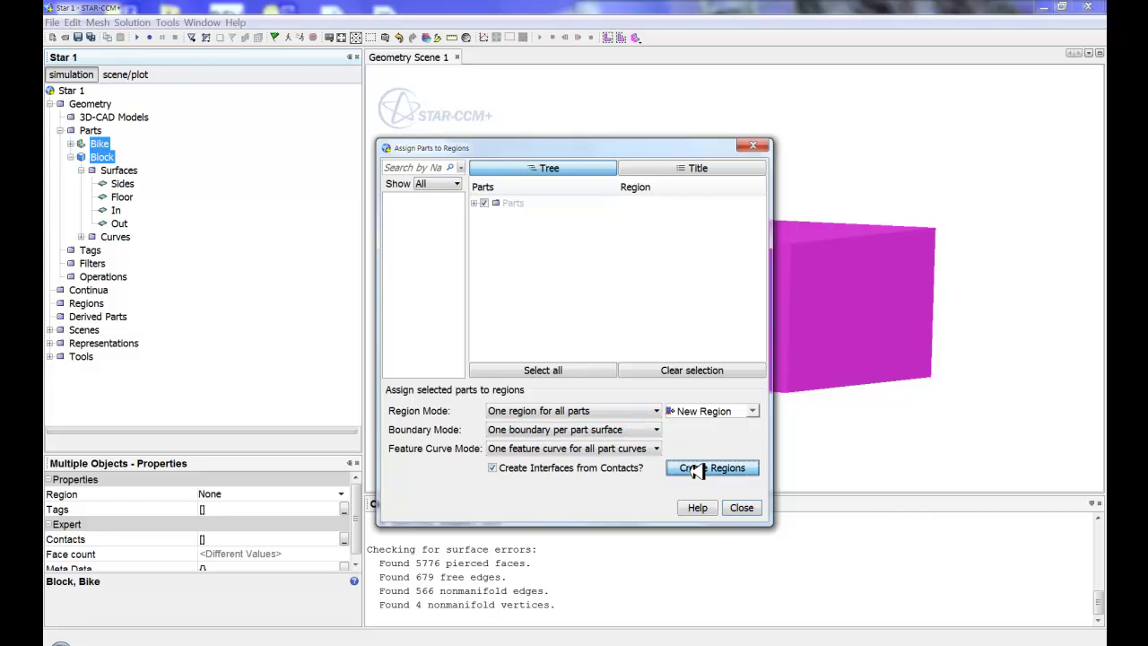
pyautogui.click(756, 508)
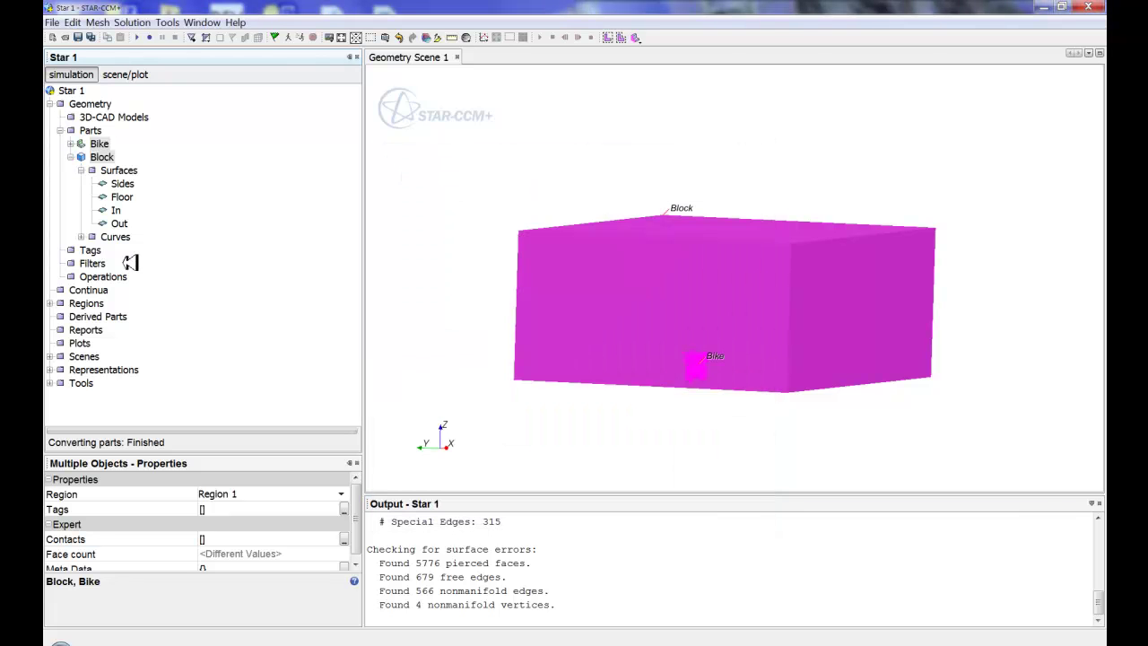
# - Rename Region 1 to air and review its boundaries
pyautogui.click(51, 303)
pyautogui.click(94, 317)
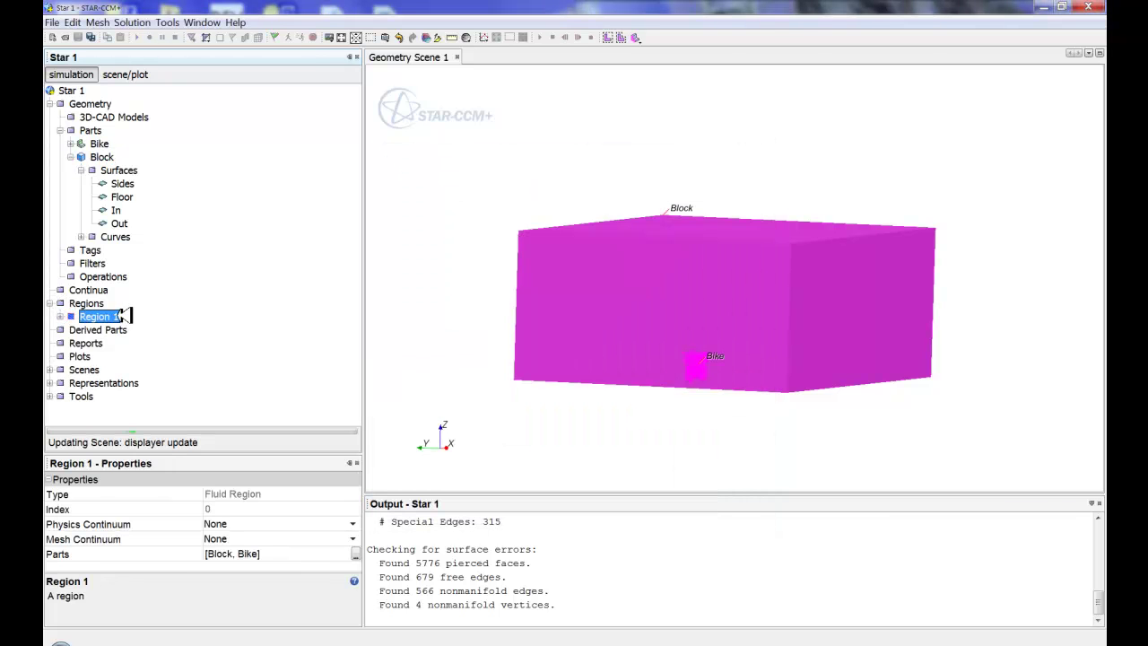
pyautogui.press('F1')
pyautogui.press('Return')
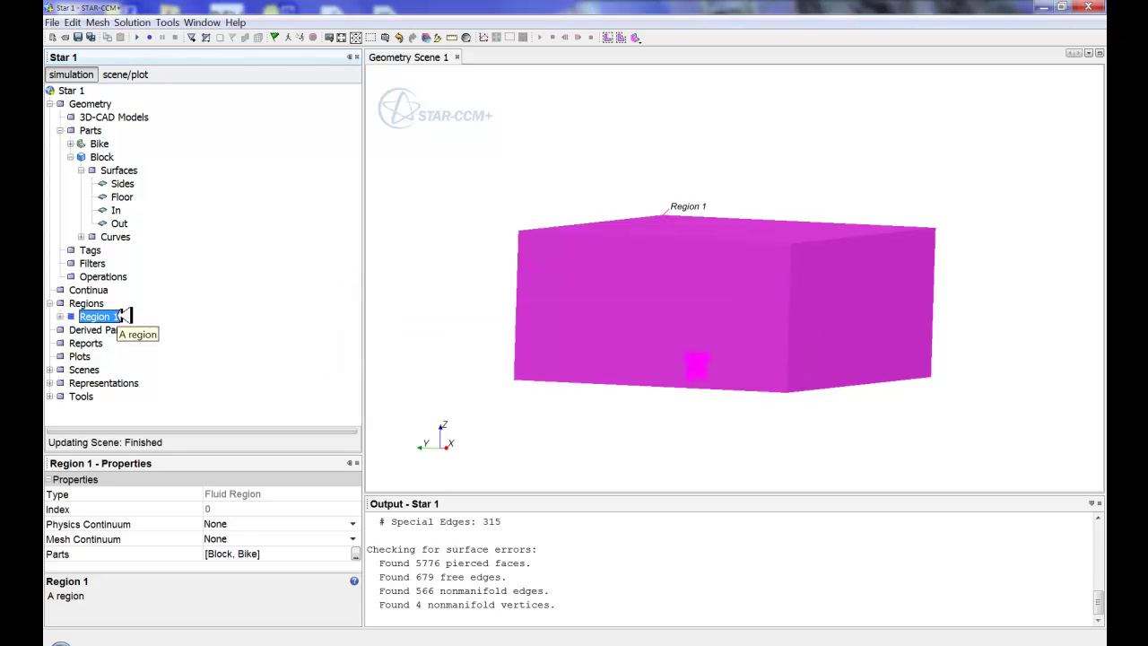
pyautogui.press('F2')
pyautogui.write('air')
pyautogui.press('Return')
pyautogui.click(79, 317)
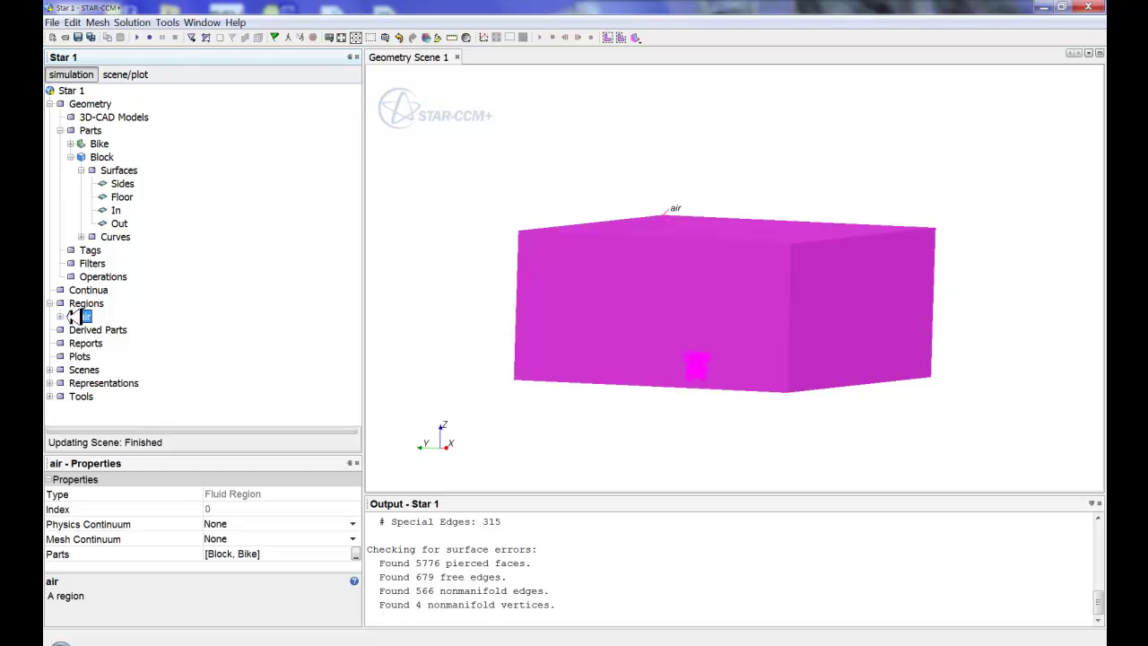
pyautogui.click(60, 317)
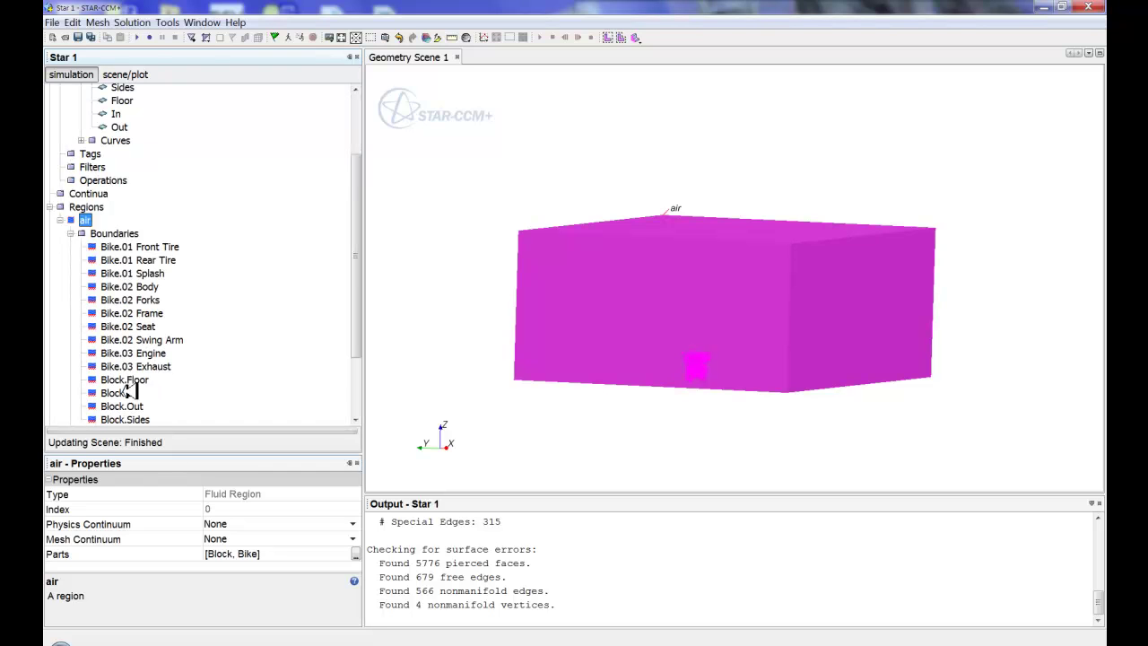
pyautogui.click(72, 233)
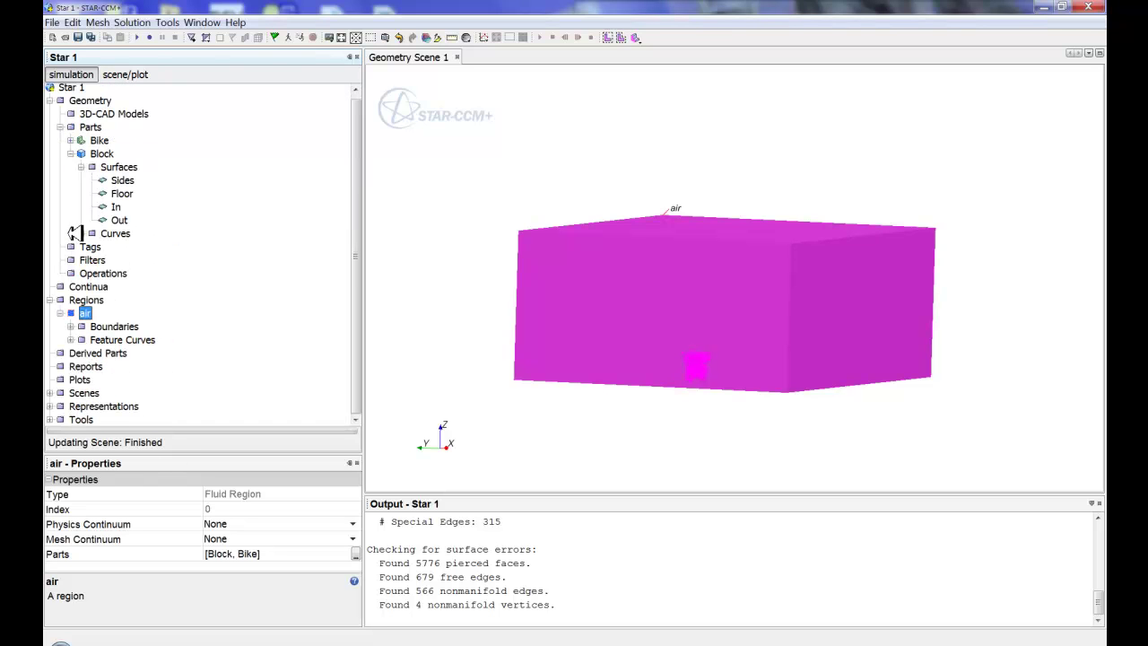
# - Turn on the Surface Remesher, Surface Wrapper, Trimmer and Prism Layer Mesher models for the Mesh 1 continuum
pyautogui.click(60, 126)
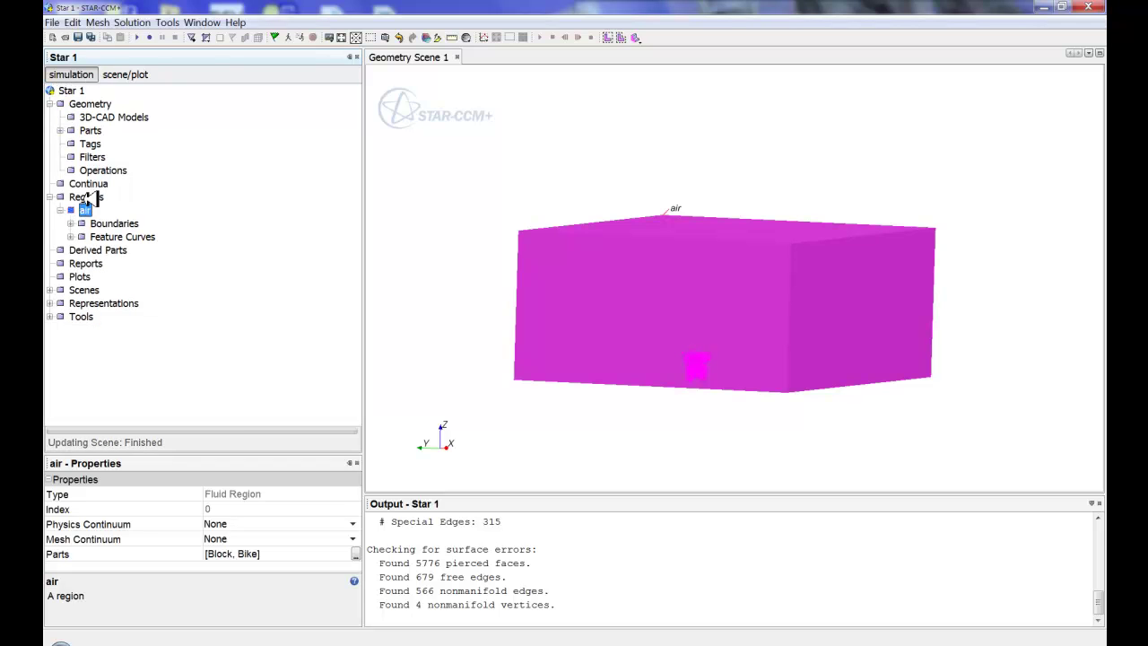
pyautogui.rightClick(100, 184)
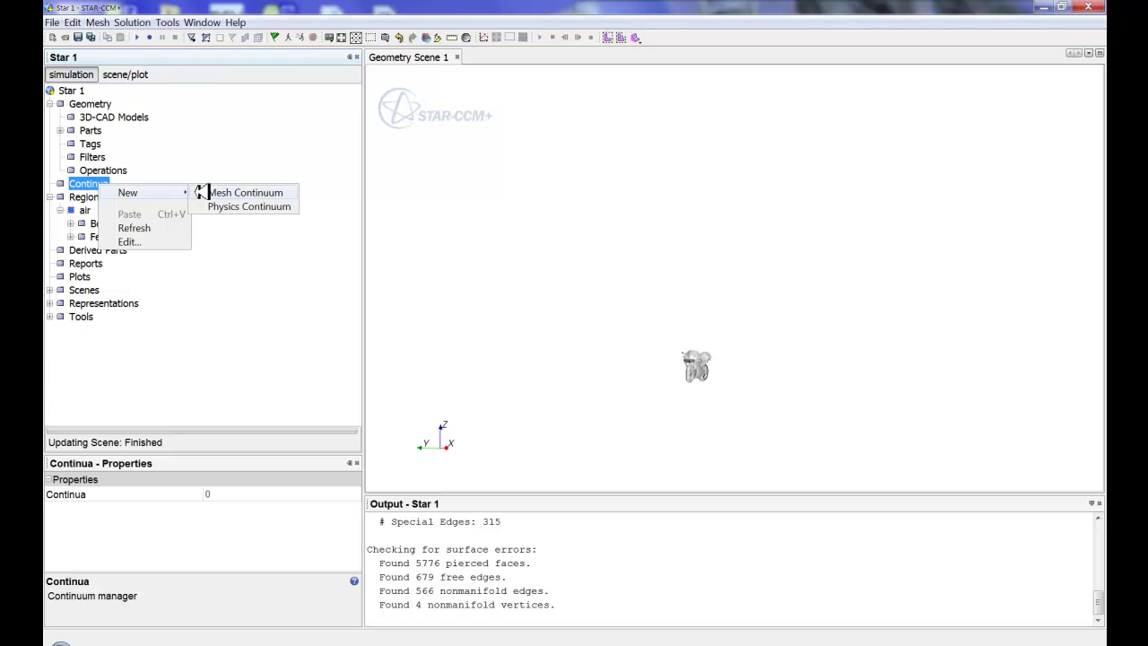
pyautogui.click(206, 187)
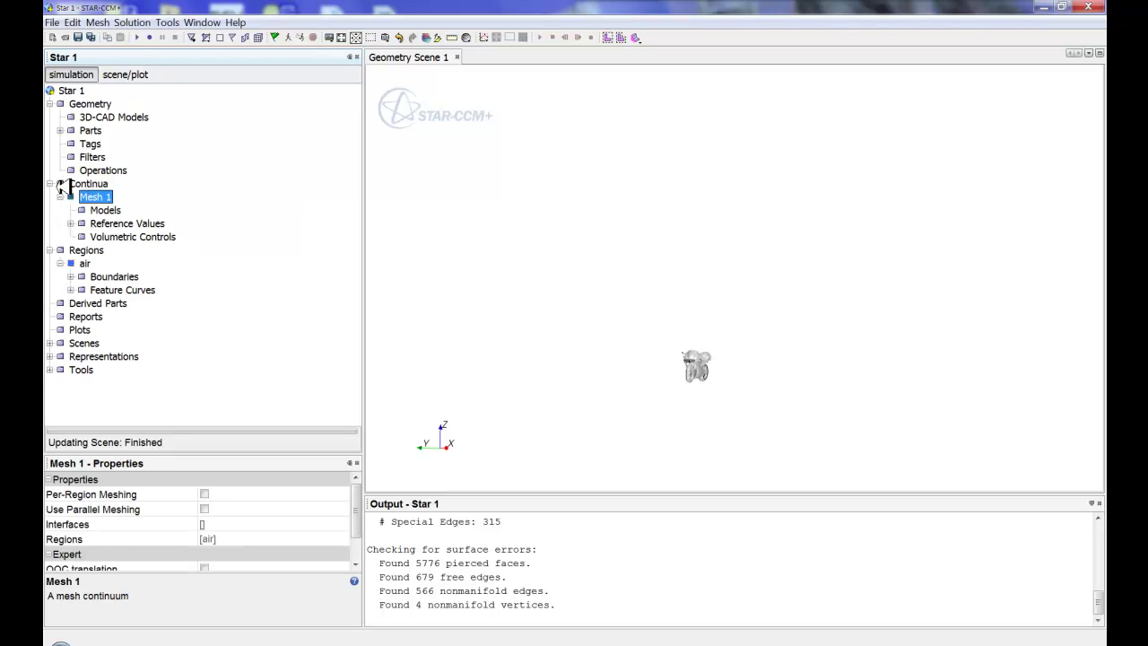
pyautogui.rightClick(127, 198)
pyautogui.click(139, 208)
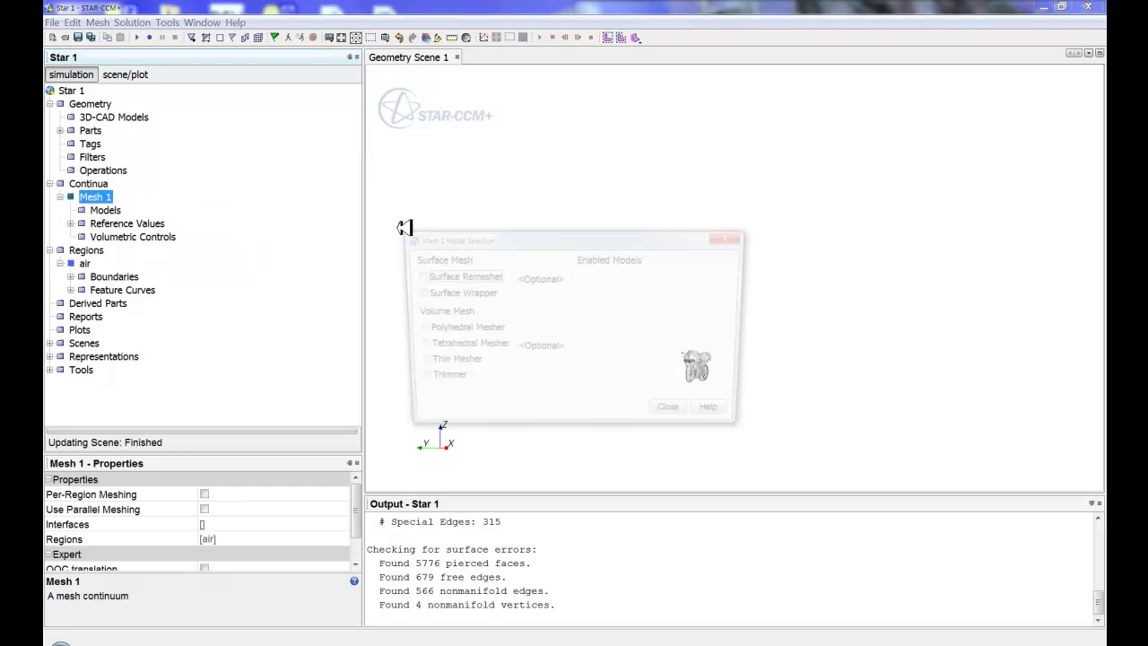
pyautogui.click(458, 277)
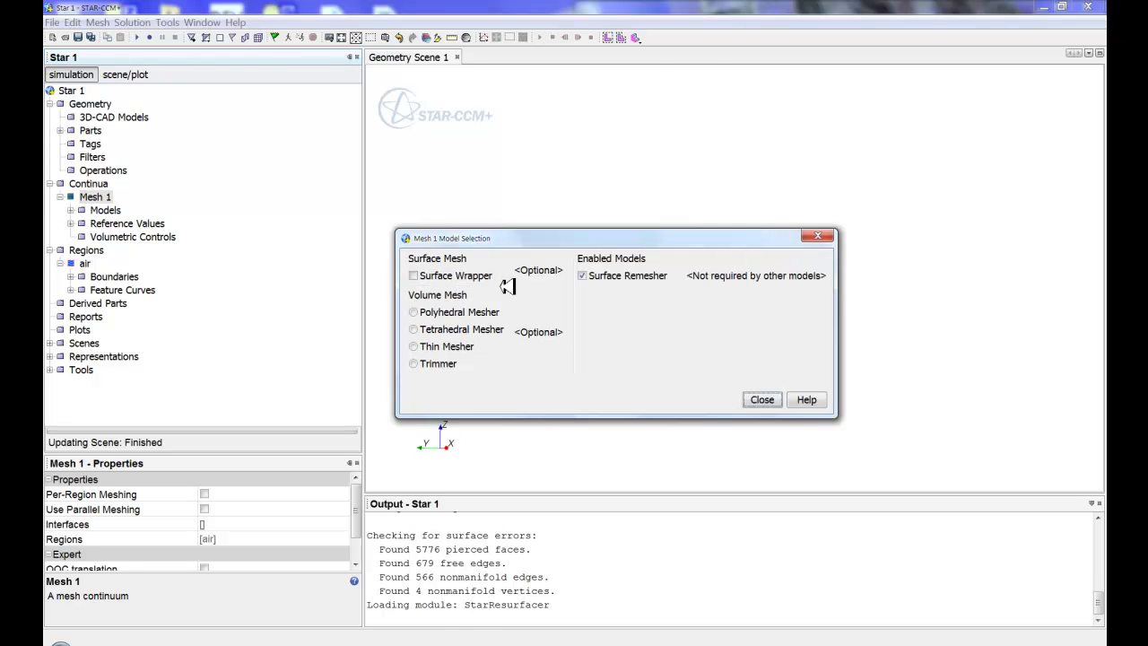
pyautogui.click(476, 277)
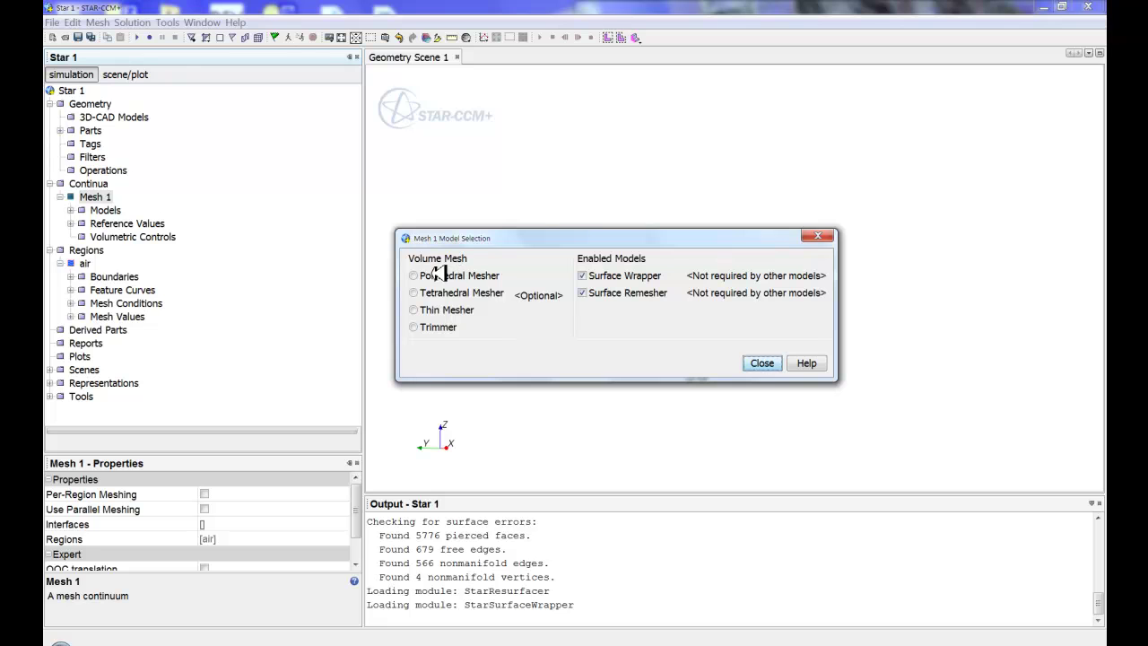
pyautogui.click(413, 326)
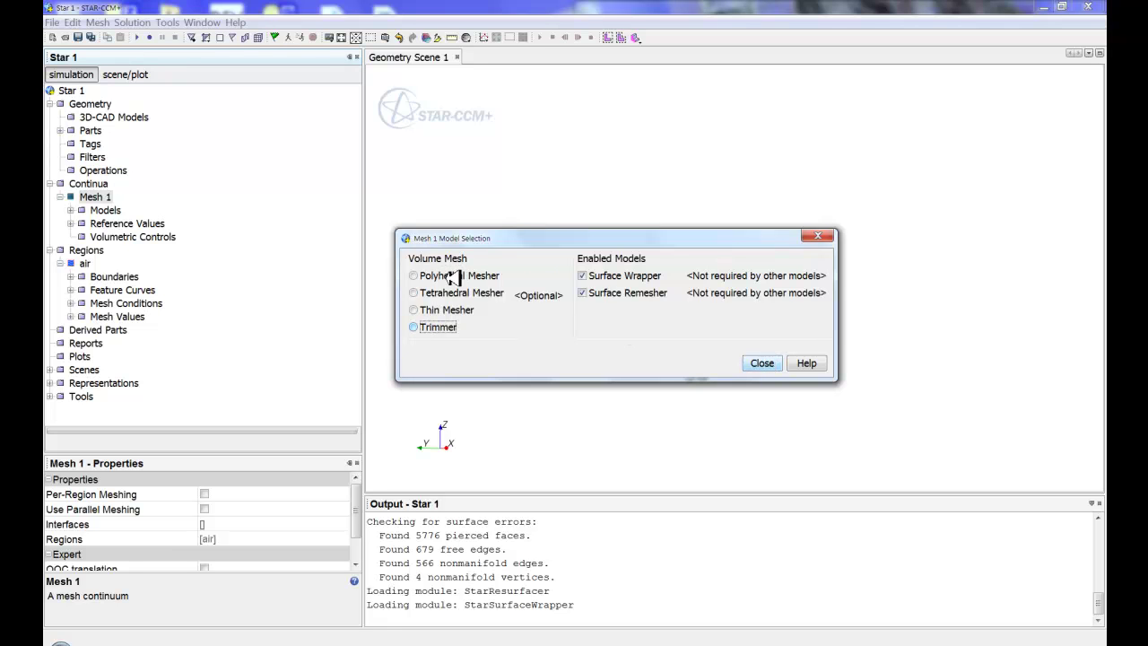
pyautogui.click(413, 276)
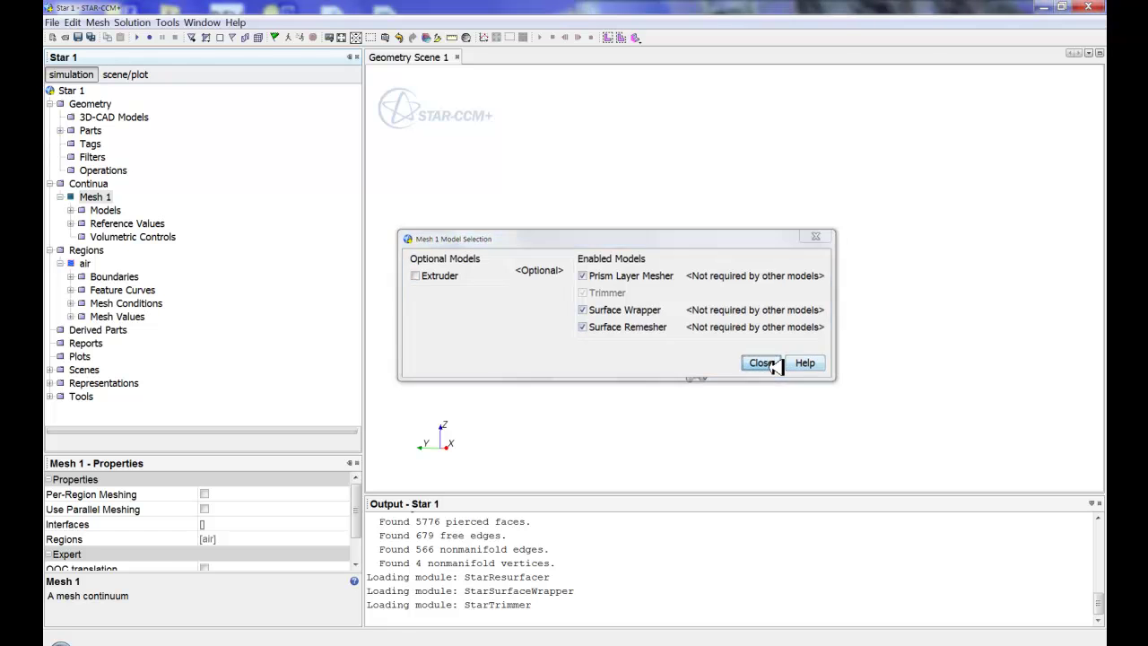
pyautogui.click(761, 363)
# - Set Mesh 1's reference Base Size to 12.0 mm
pyautogui.click(72, 223)
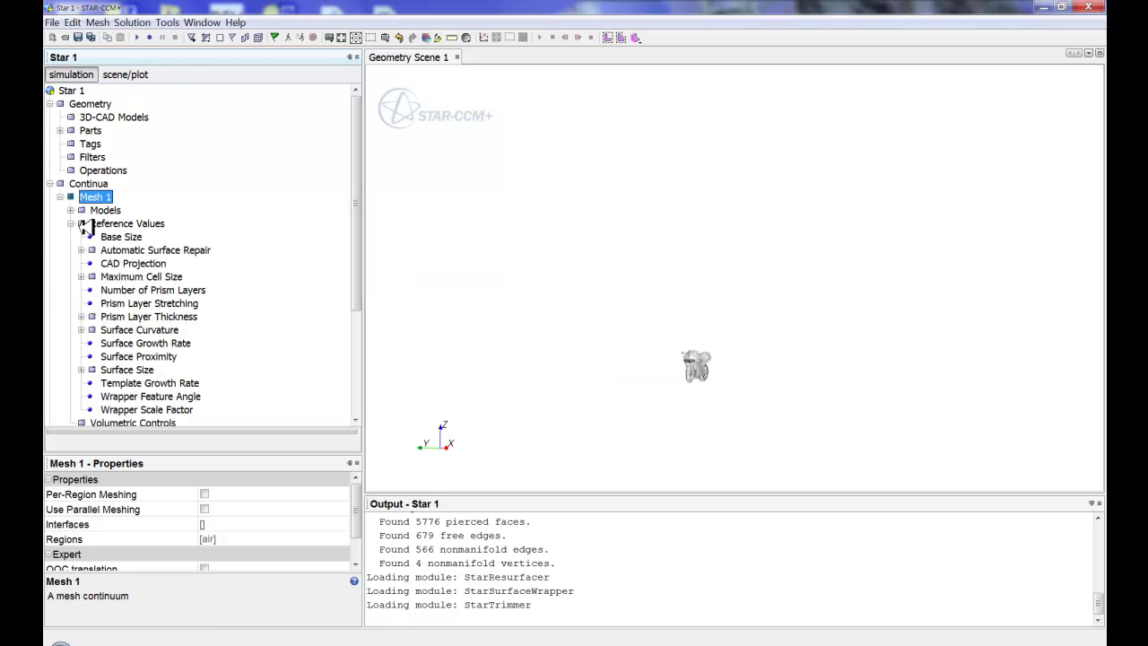
pyautogui.scroll(-4, 224, 163)
pyautogui.scroll(2, 210, 185)
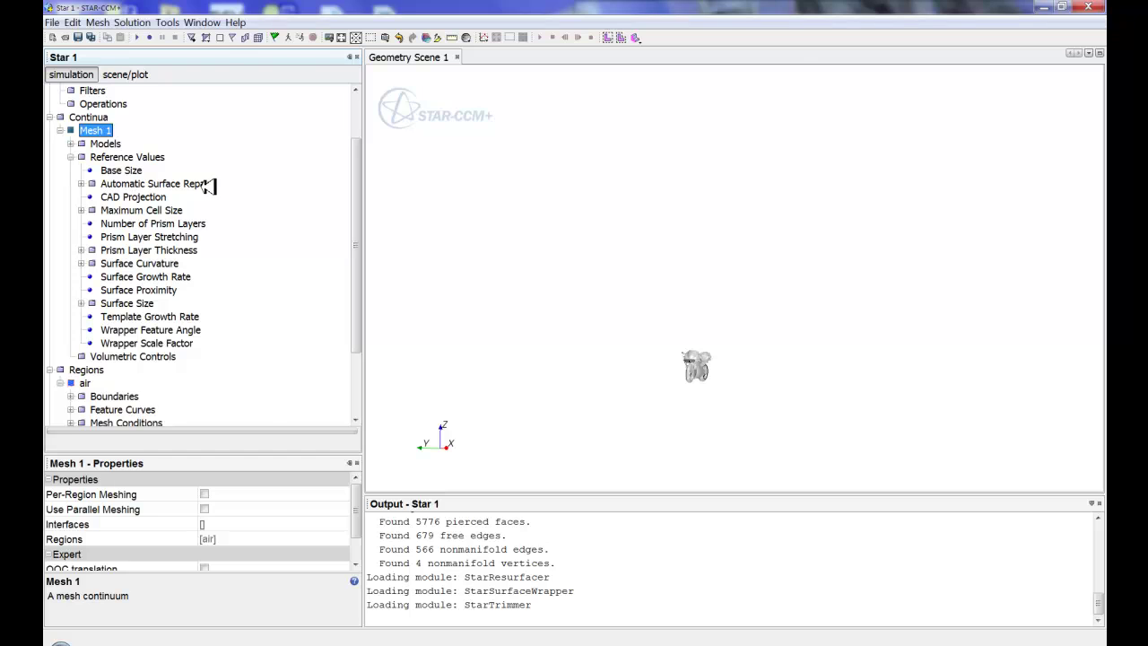
pyautogui.click(109, 169)
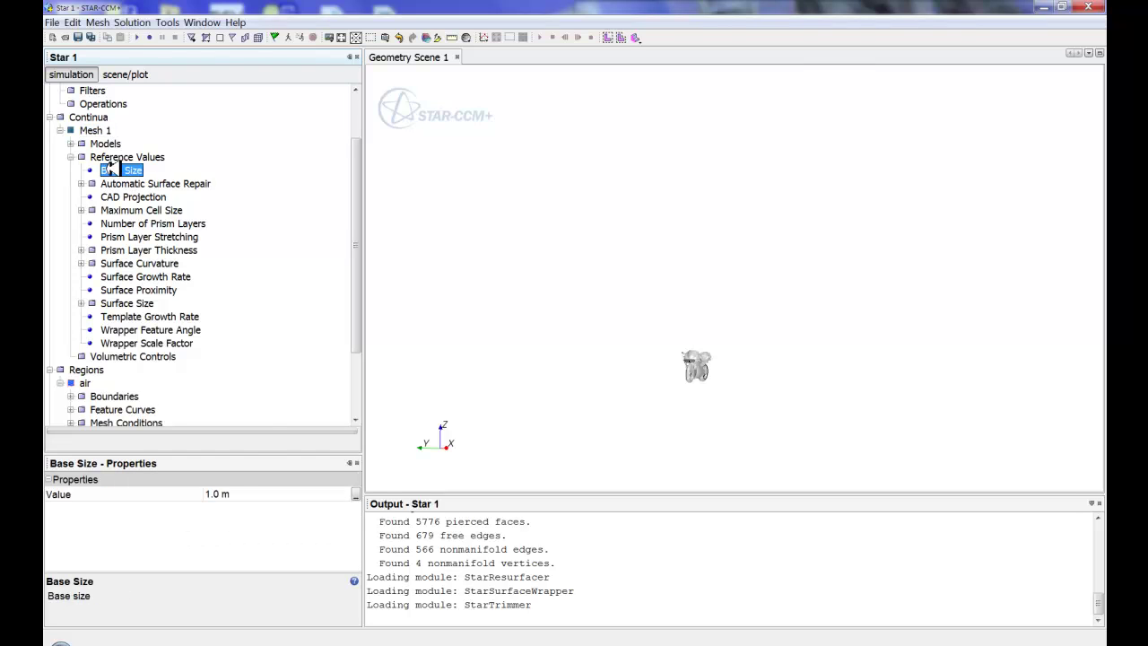
pyautogui.click(265, 497)
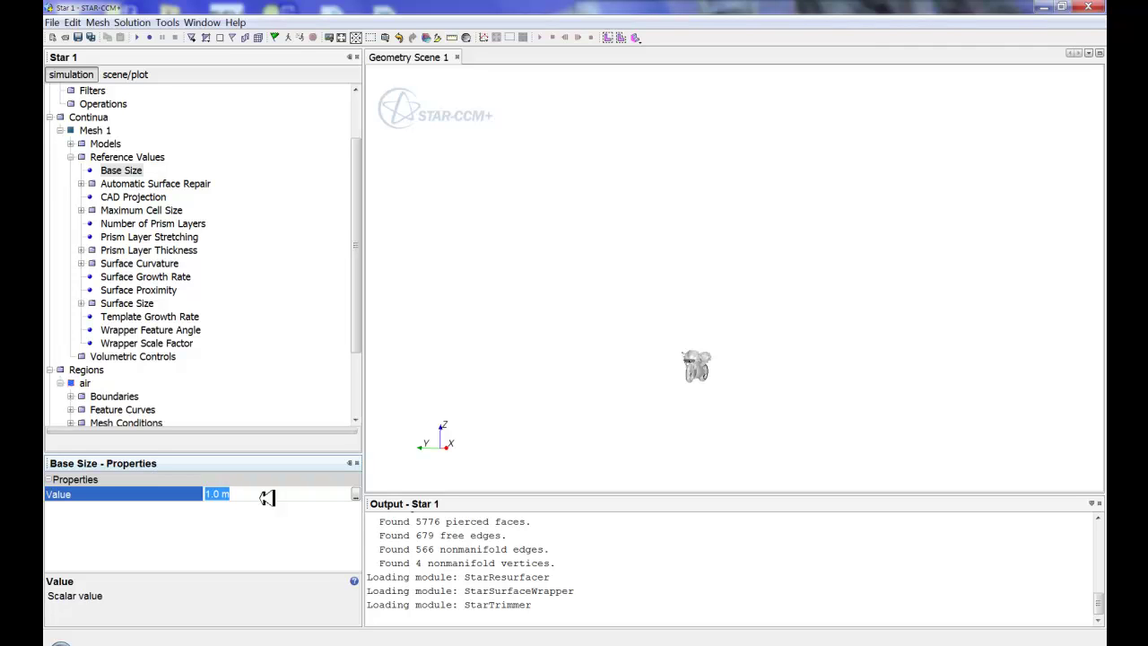
pyautogui.write('12.0 ')
pyautogui.write('mm')
pyautogui.press('Return')
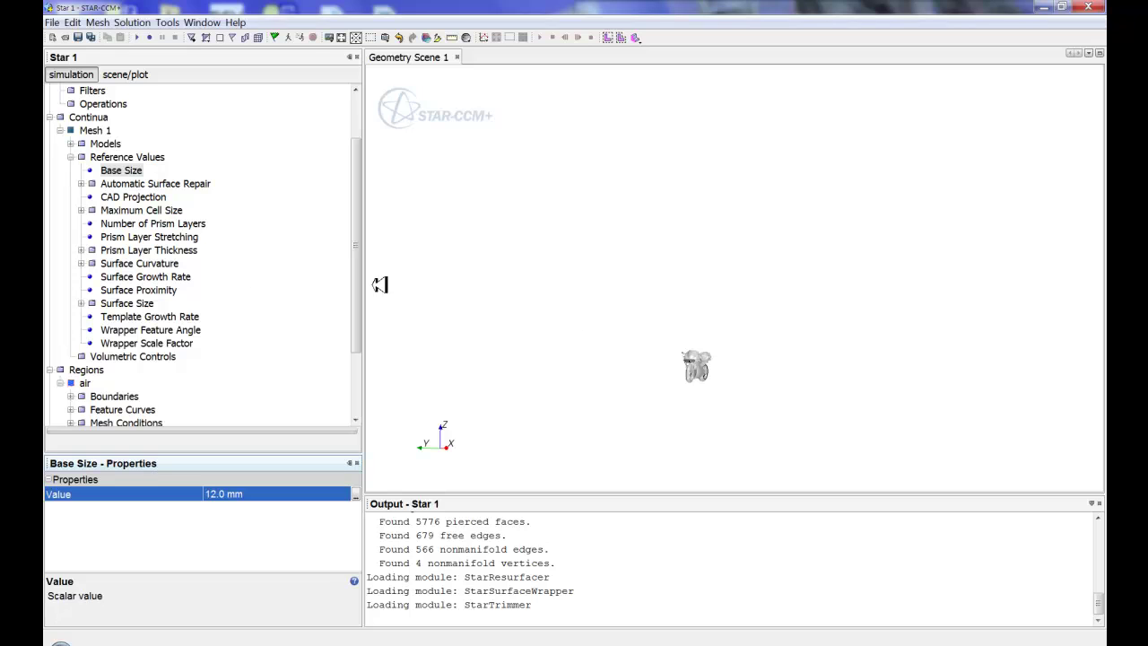
# - Check the resulting surface sizes: 3.0 mm relative minimum and 12.0 mm target
pyautogui.moveTo(718, 374); pyautogui.dragTo(703, 284)
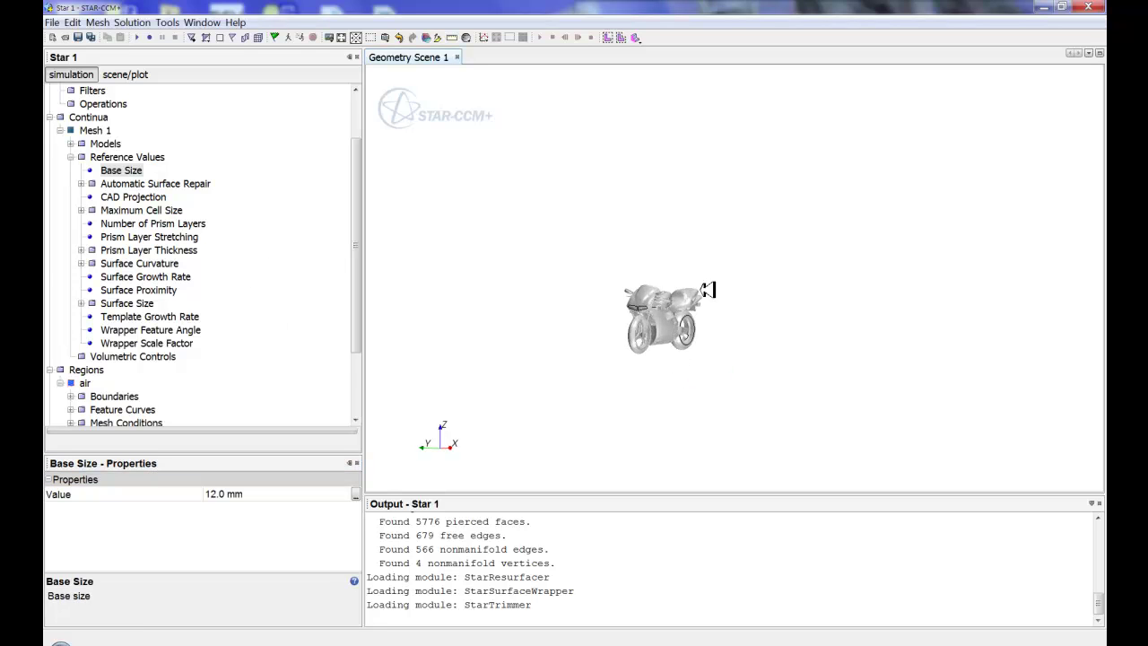
pyautogui.click(81, 303)
pyautogui.click(121, 317)
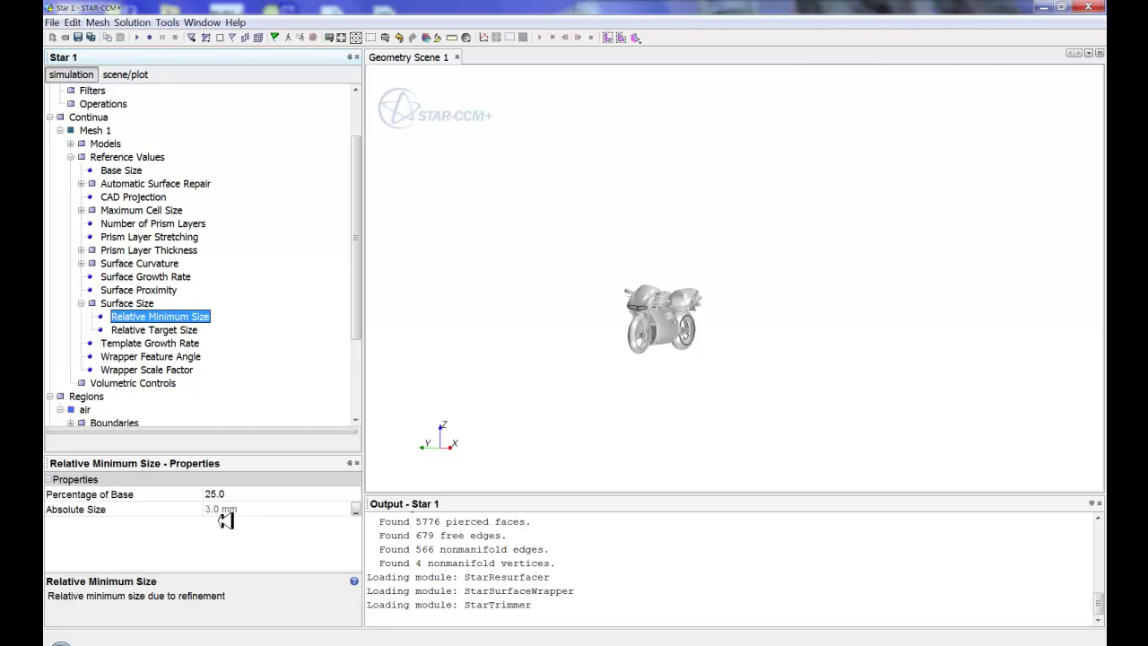
pyautogui.click(152, 330)
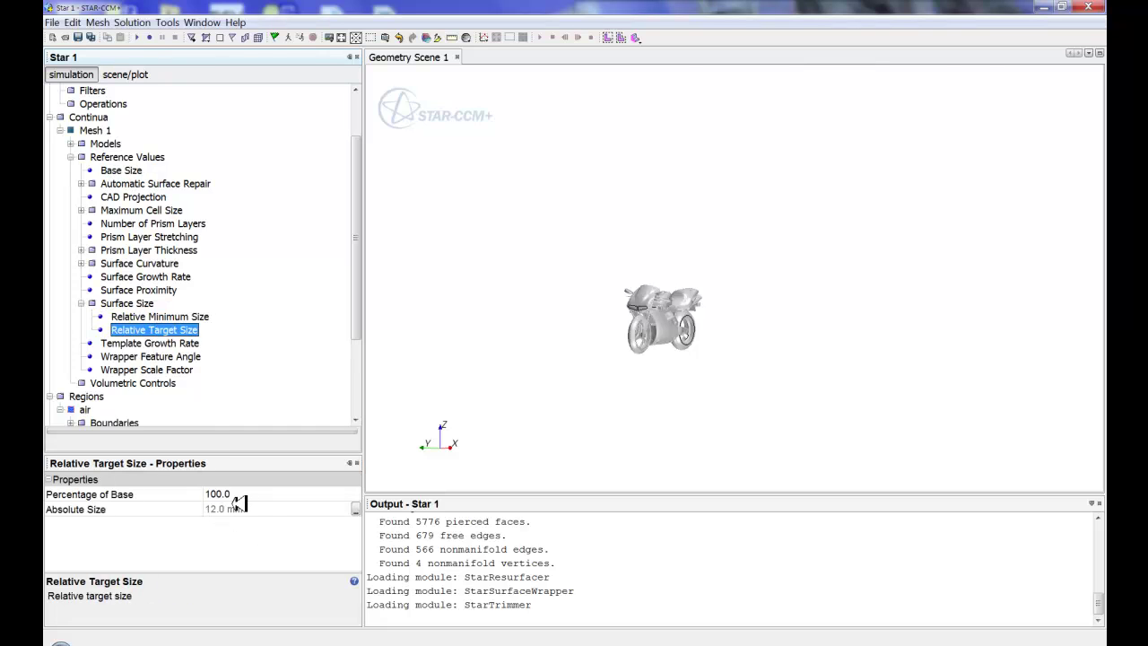
pyautogui.click(81, 303)
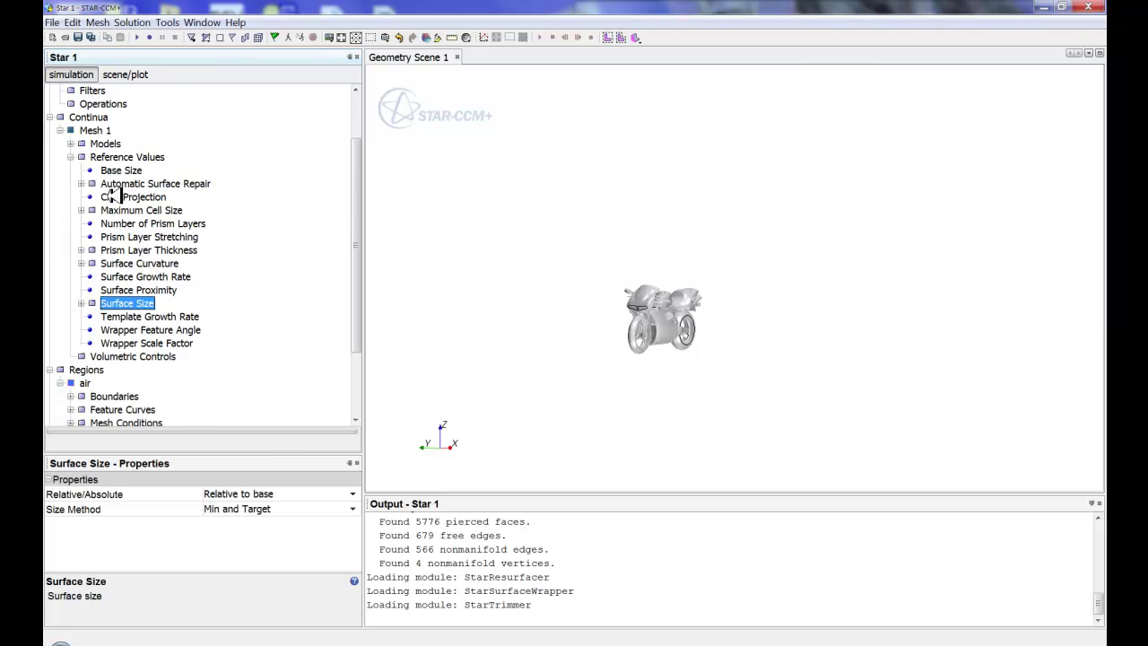
# - Set the maximum cell size to 3200 percent of base
pyautogui.click(119, 223)
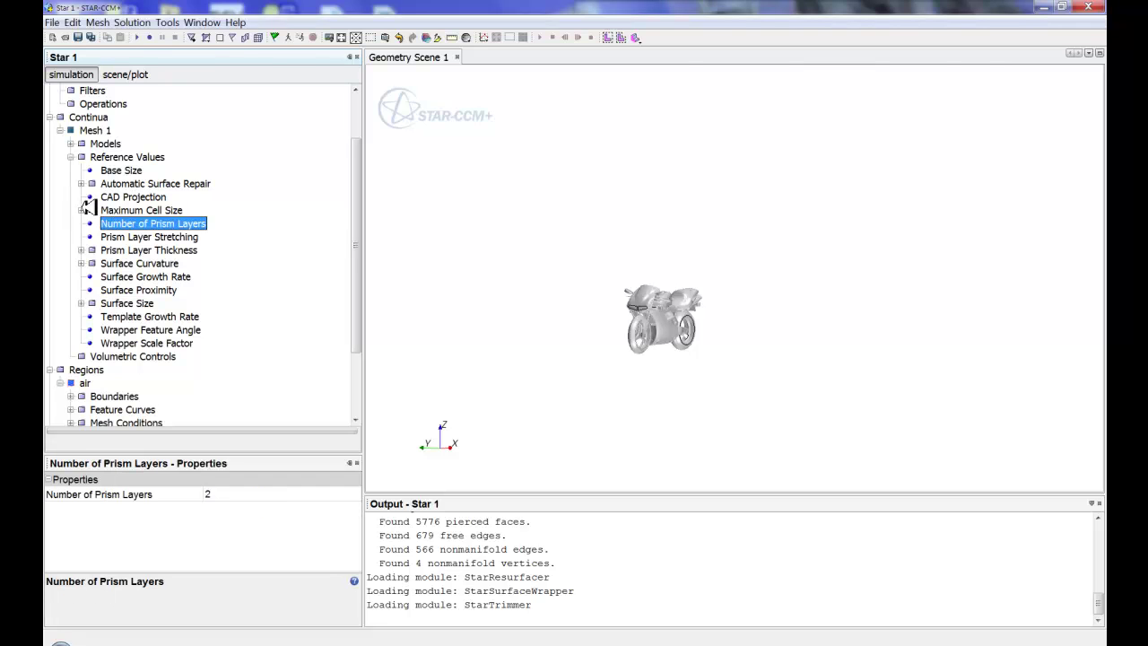
pyautogui.click(82, 209)
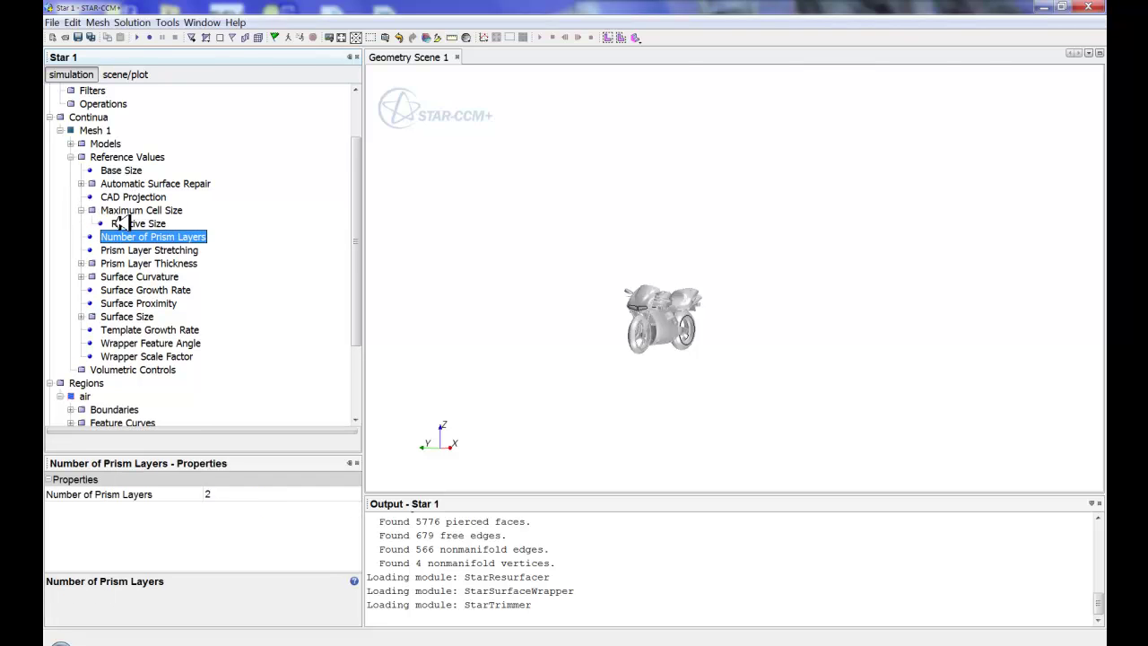
pyautogui.click(116, 223)
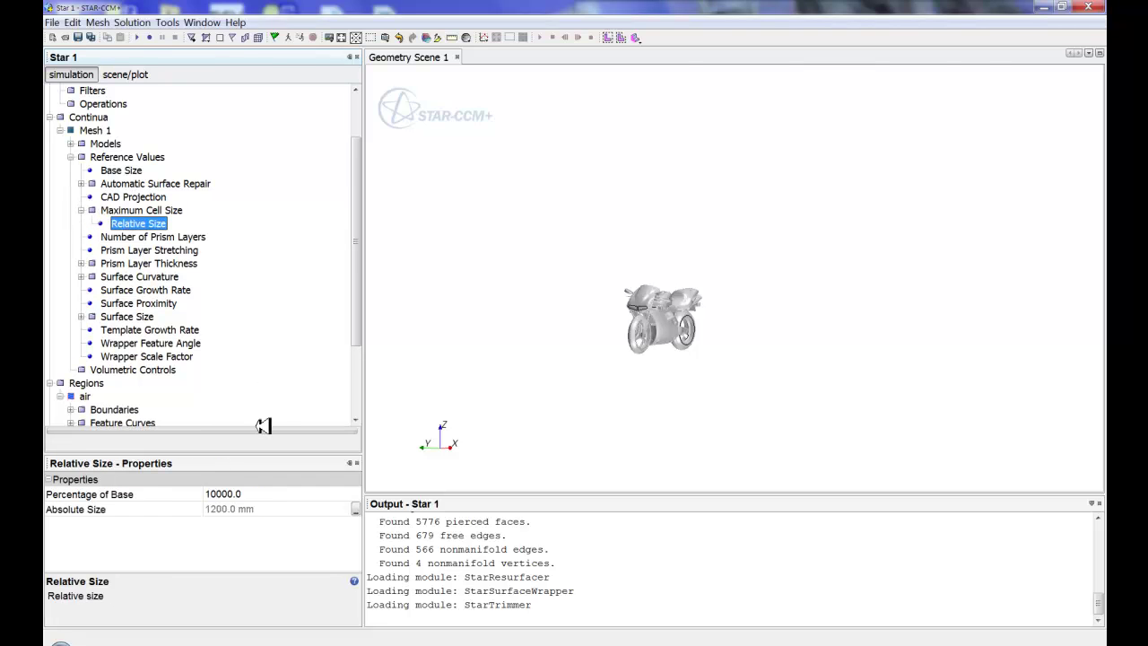
pyautogui.click(281, 494)
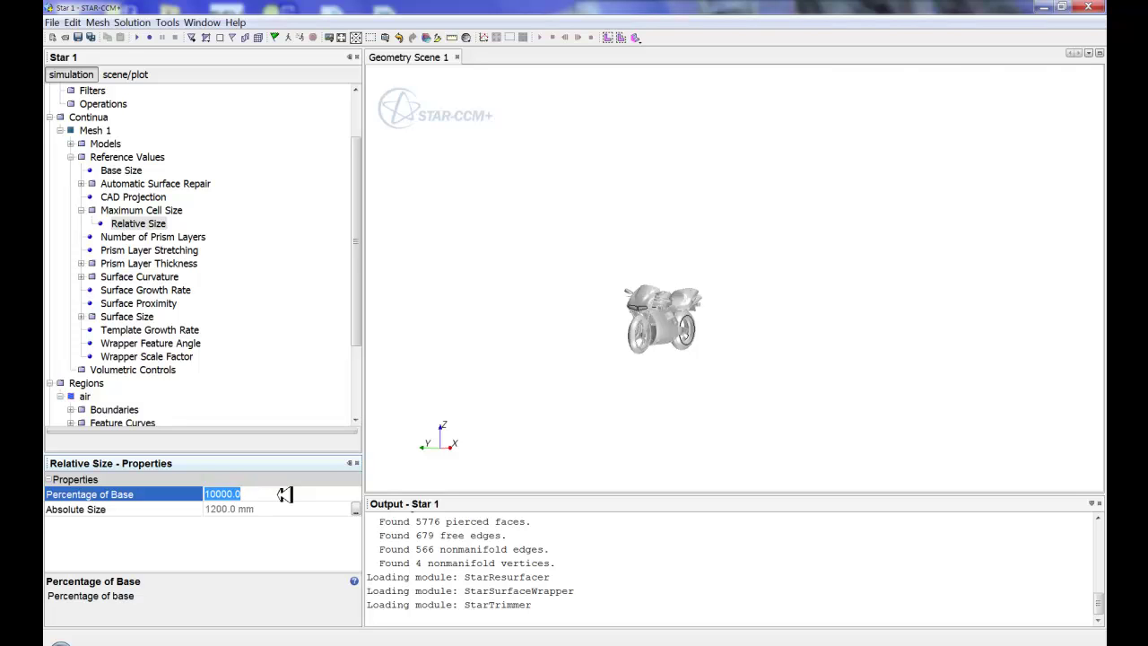
pyautogui.write('3200')
pyautogui.press('Return')
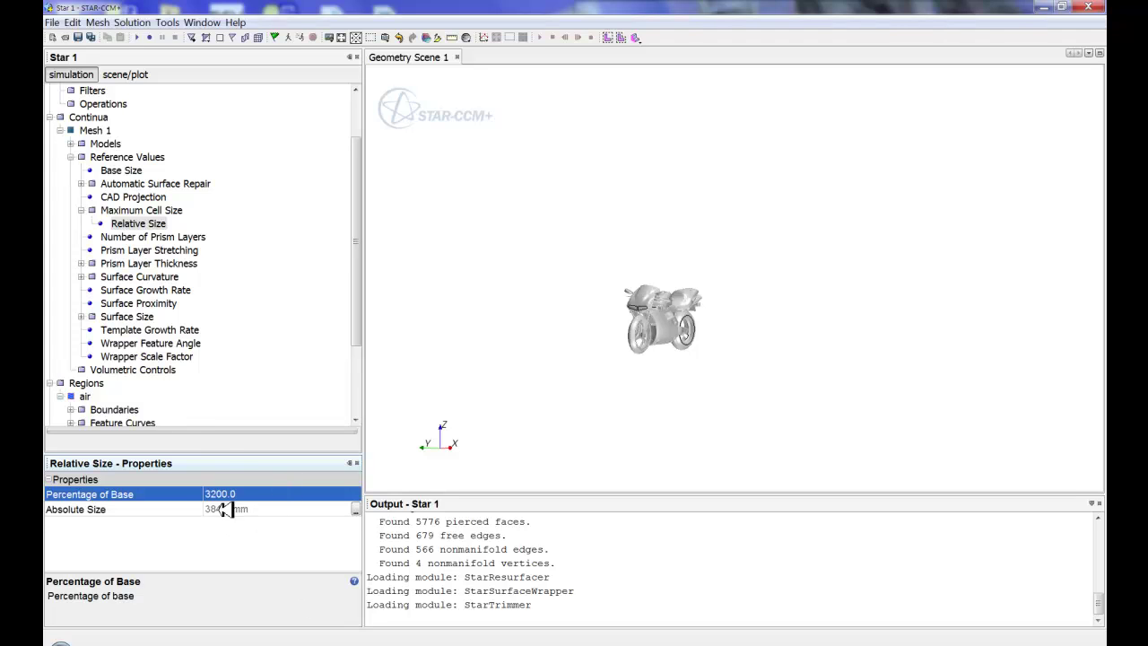
# - Switch prism layer thickness to an absolute size of 2.0 mm
pyautogui.click(144, 237)
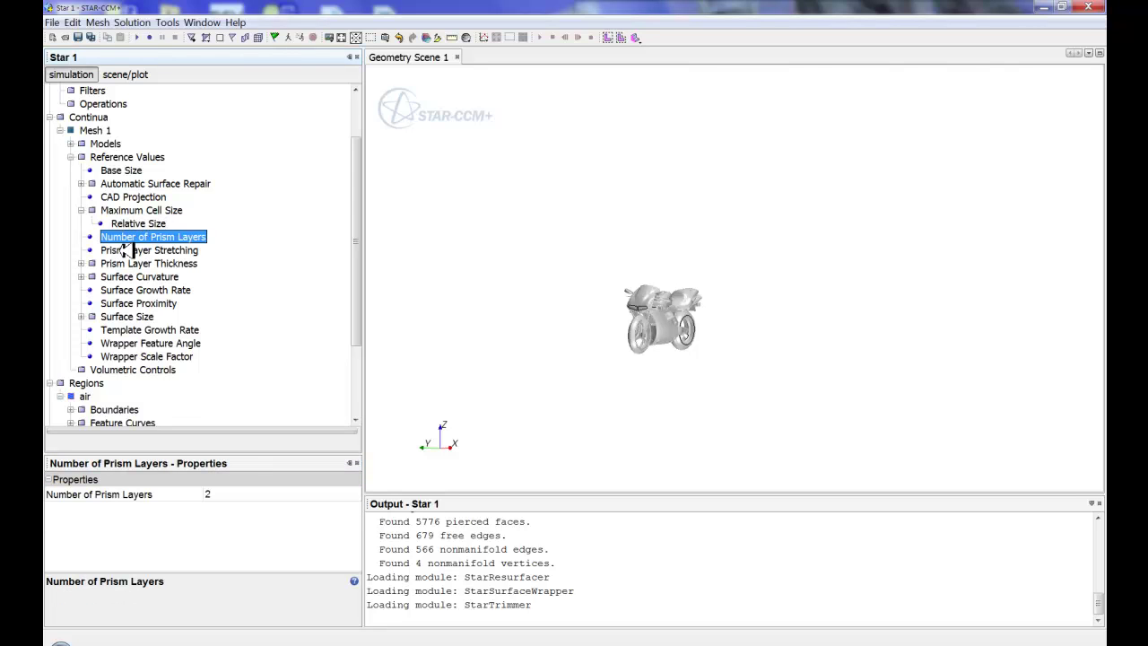
pyautogui.click(81, 263)
pyautogui.click(130, 278)
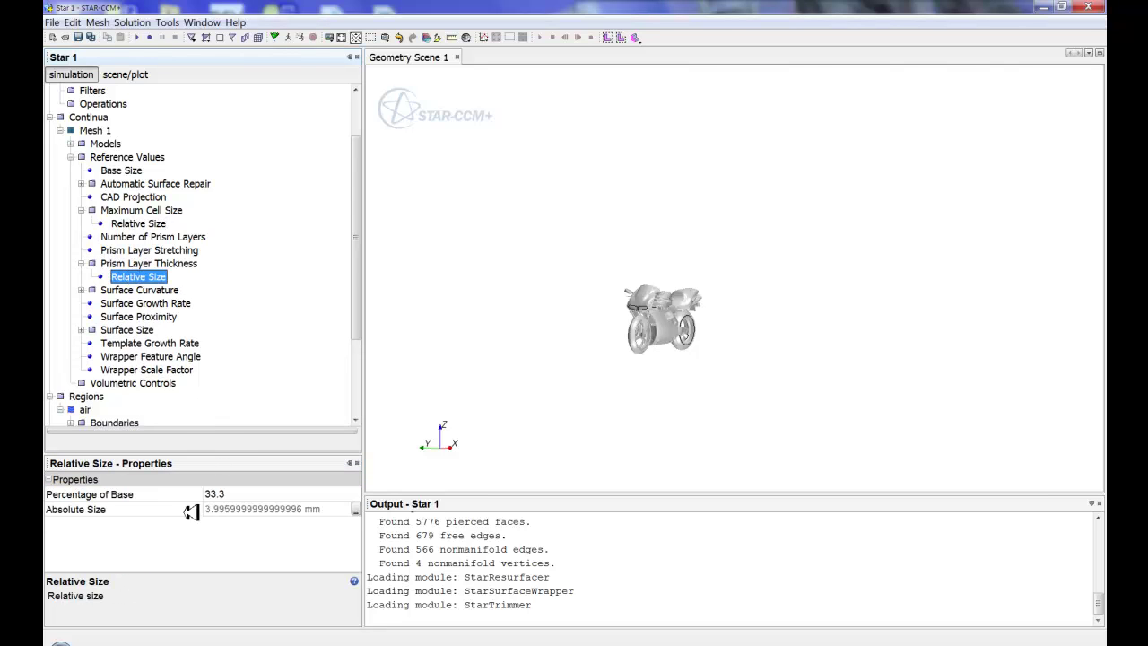
pyautogui.click(132, 252)
pyautogui.click(139, 263)
pyautogui.click(273, 494)
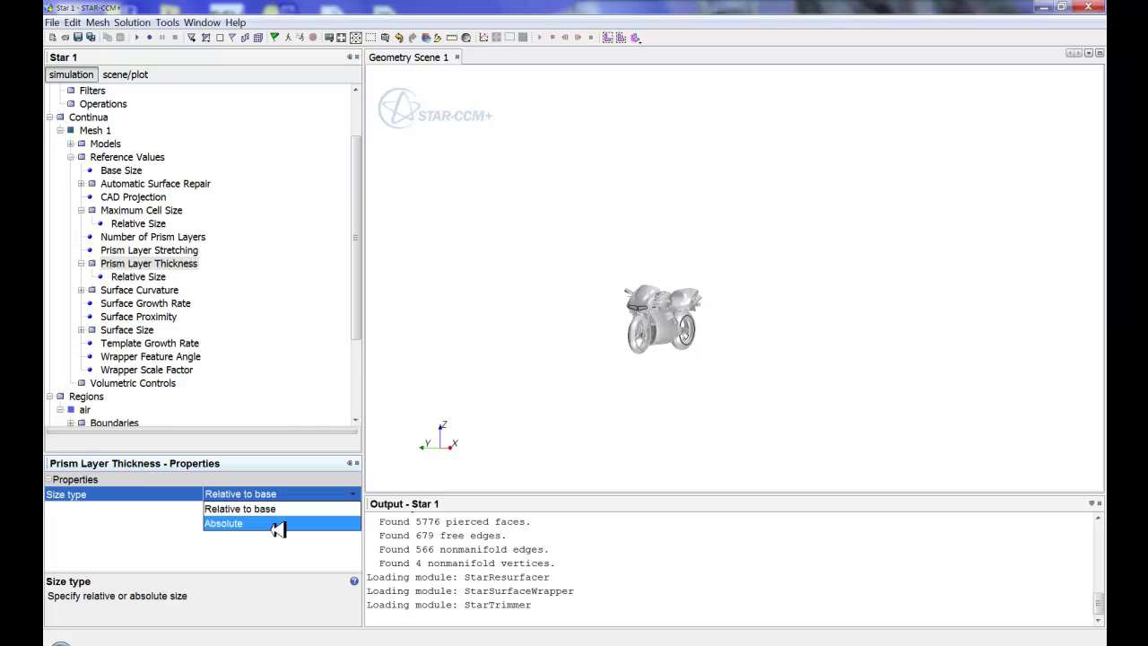
pyautogui.click(277, 525)
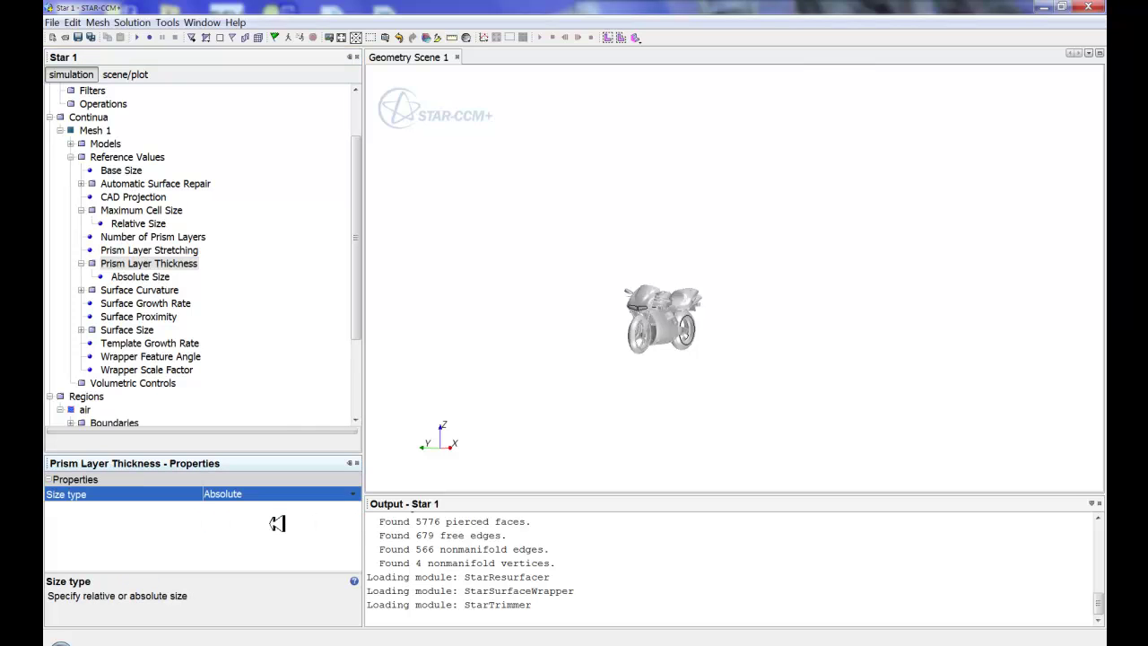
pyautogui.click(141, 276)
pyautogui.click(257, 489)
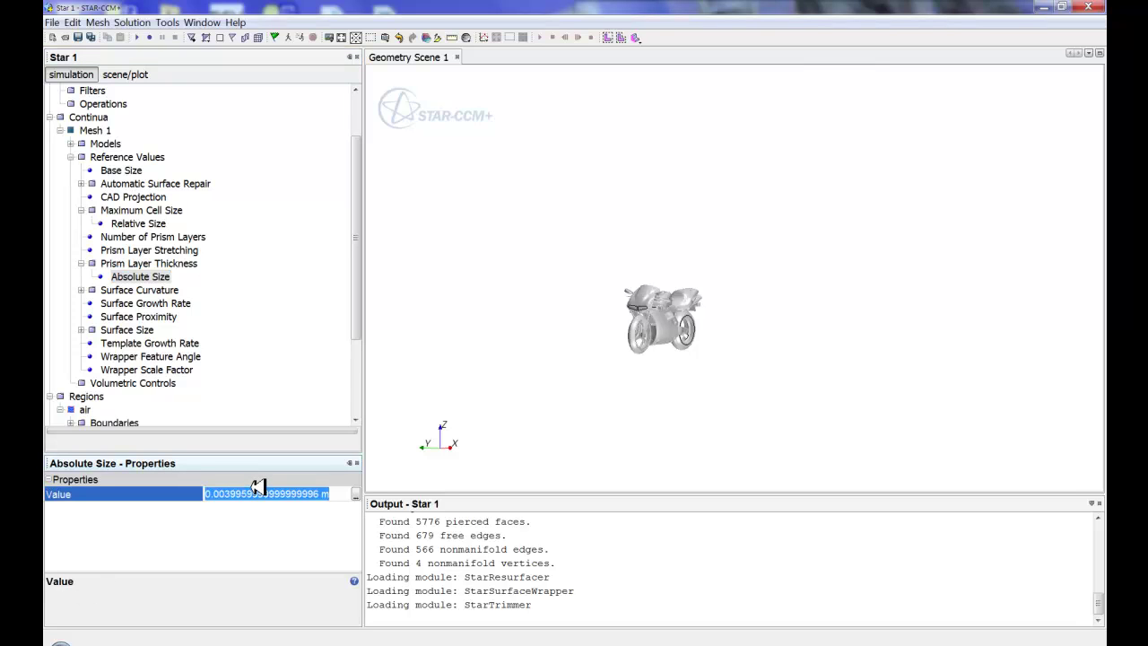
pyautogui.write('2mm')
pyautogui.press('Return')
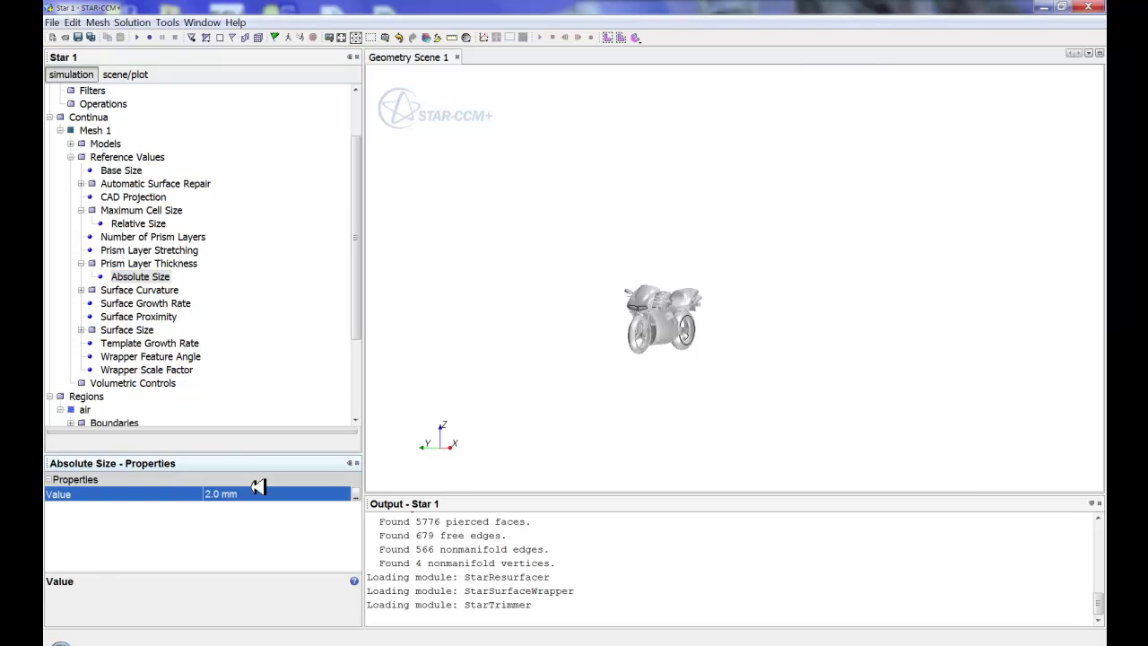
pyautogui.click(82, 263)
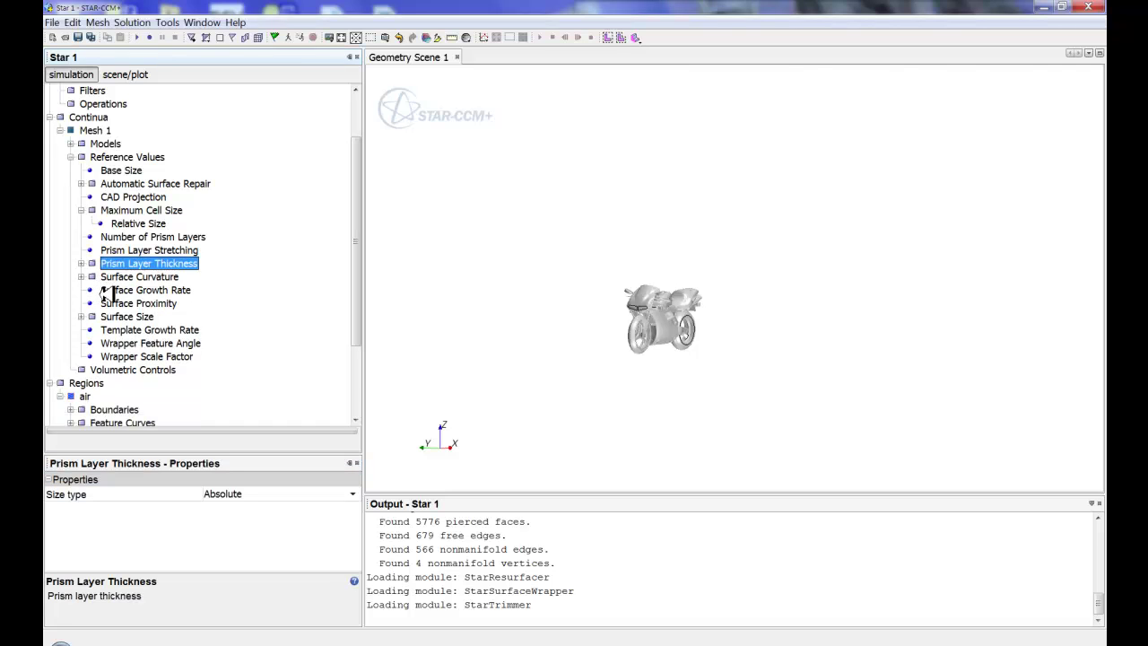
# - Review the wrapper feature angle (30.0) and dismiss the Windows colour-scheme prompt
pyautogui.click(130, 348)
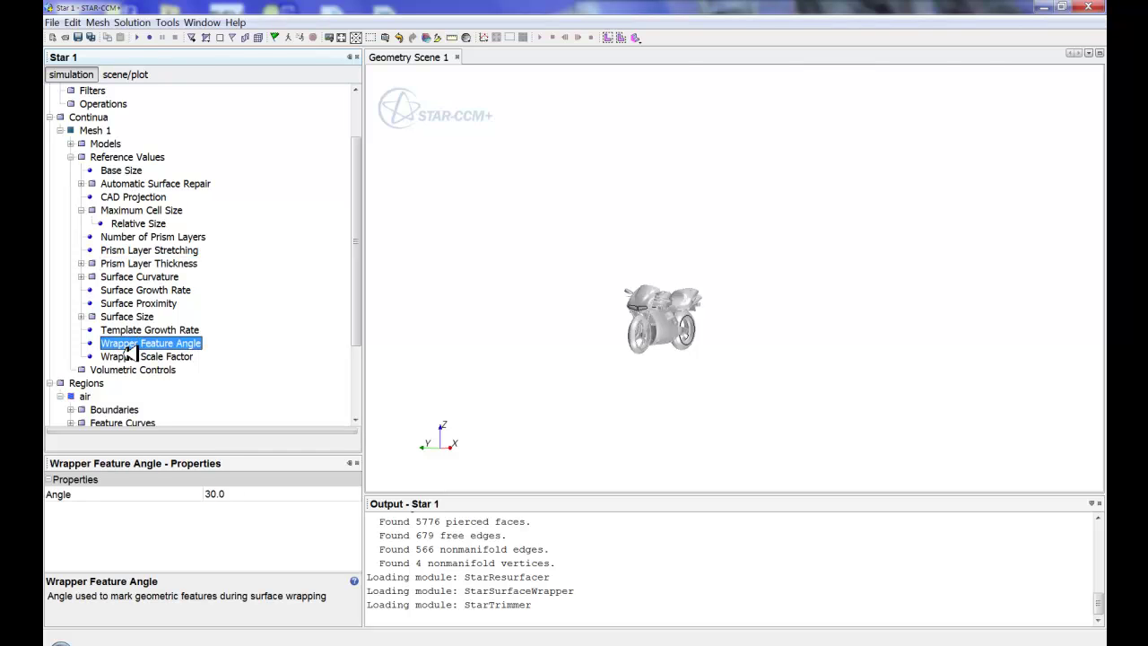
pyautogui.click(130, 356)
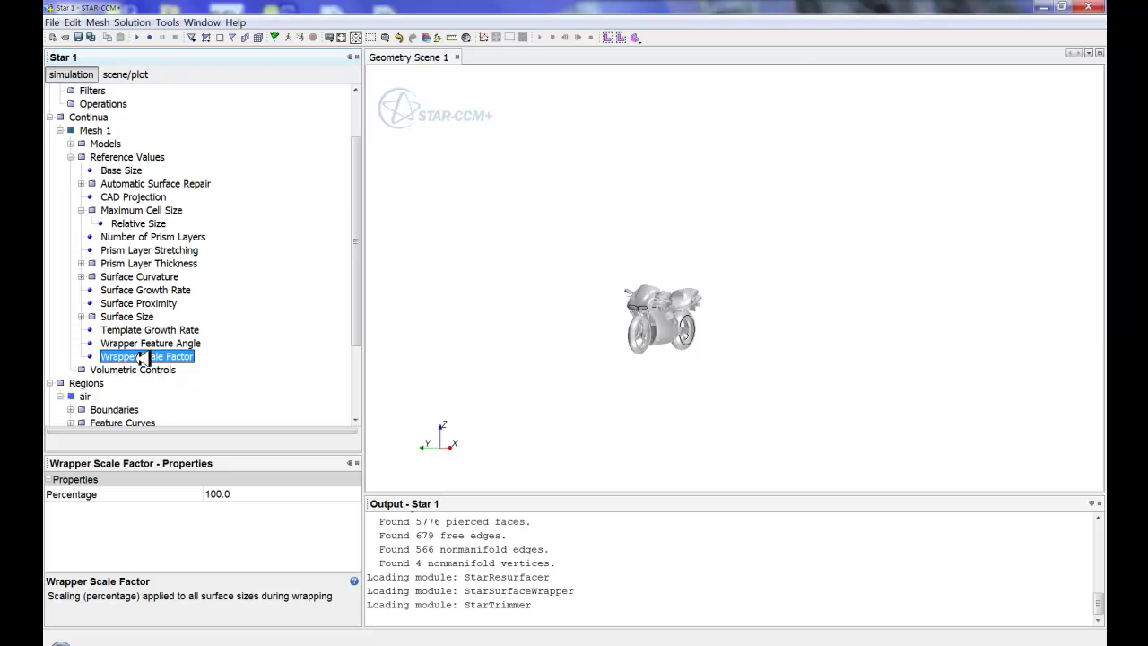
pyautogui.click(151, 346)
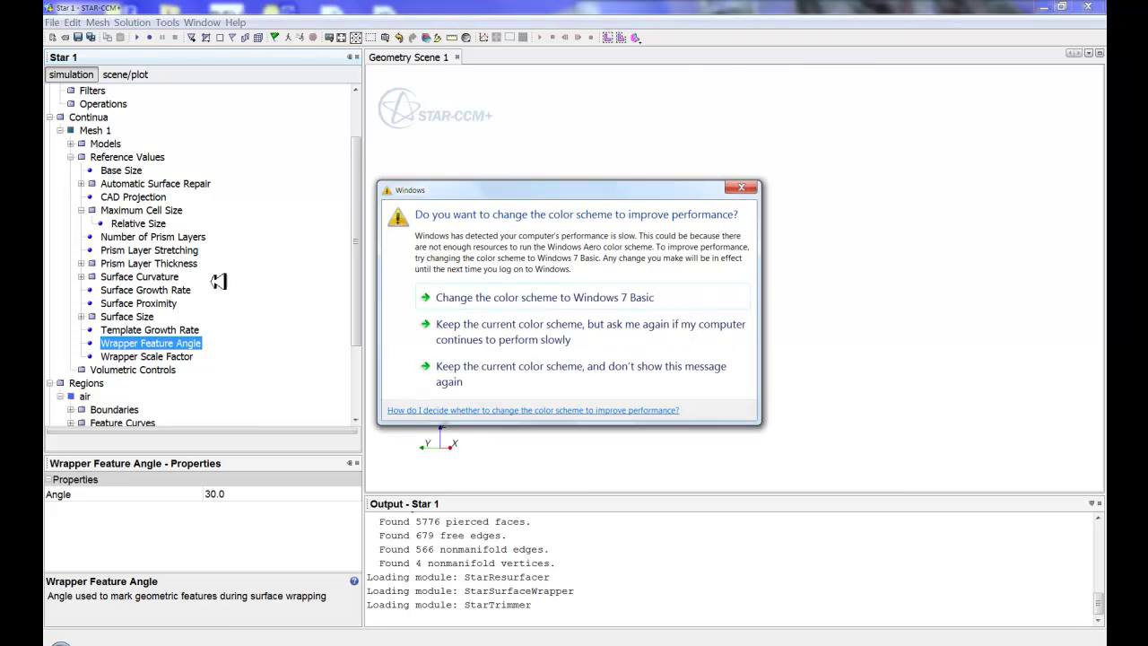
pyautogui.click(676, 190)
pyautogui.click(740, 186)
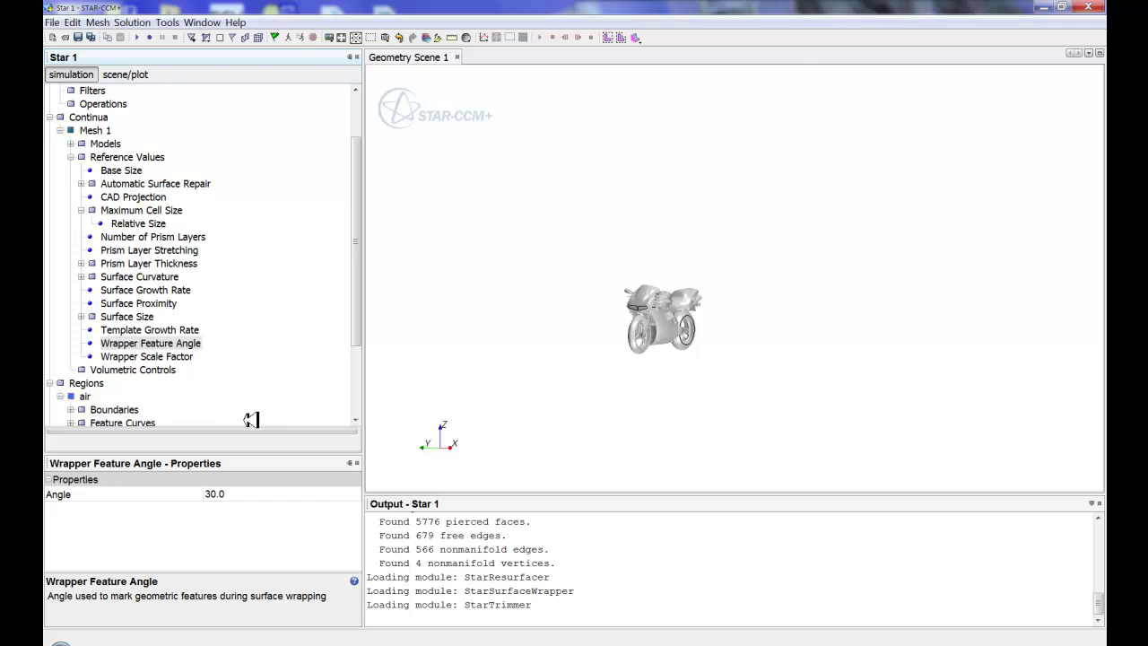
# - Begin editing the Wrapper Scale Factor percentage, currently 100.0
pyautogui.click(135, 356)
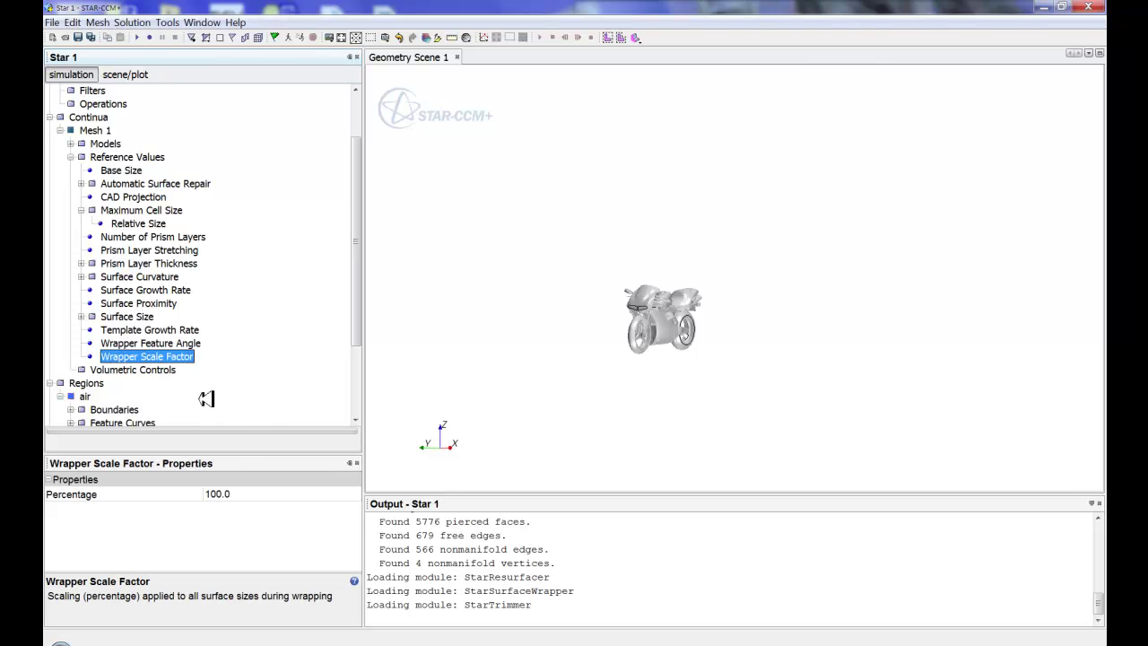
pyautogui.click(157, 347)
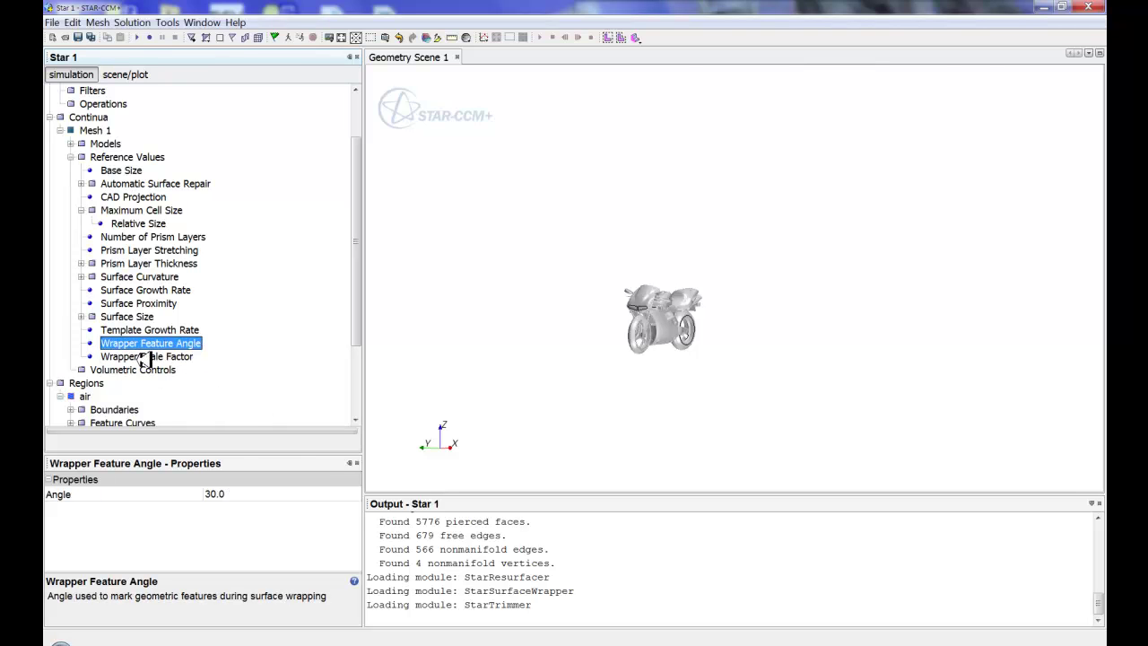
pyautogui.click(141, 357)
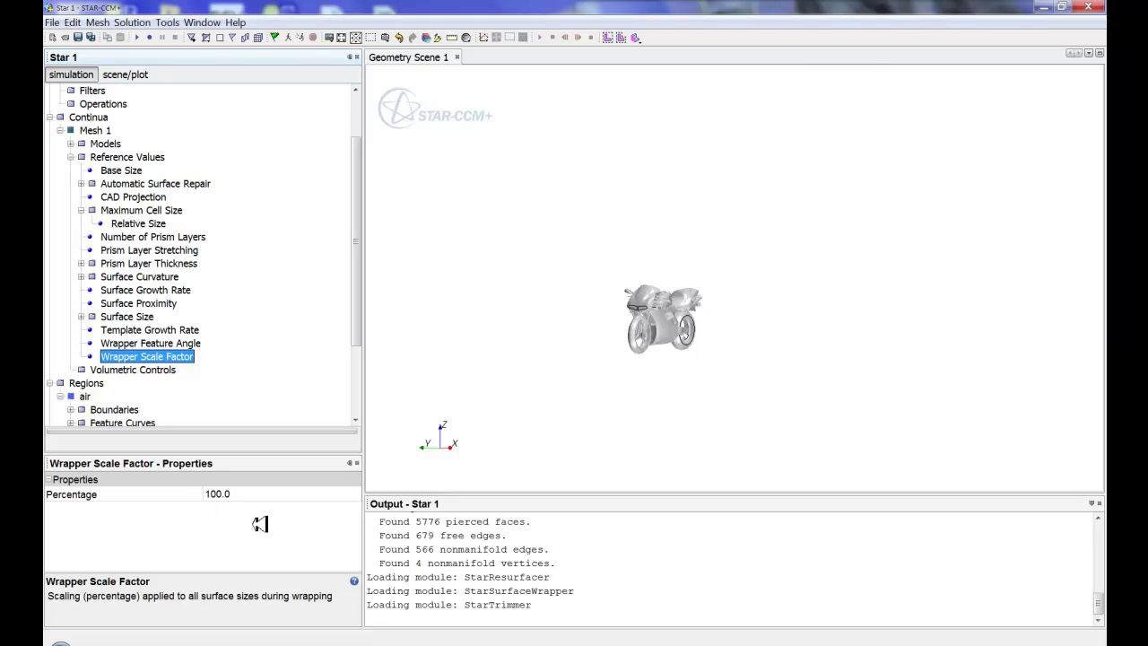
pyautogui.click(263, 494)
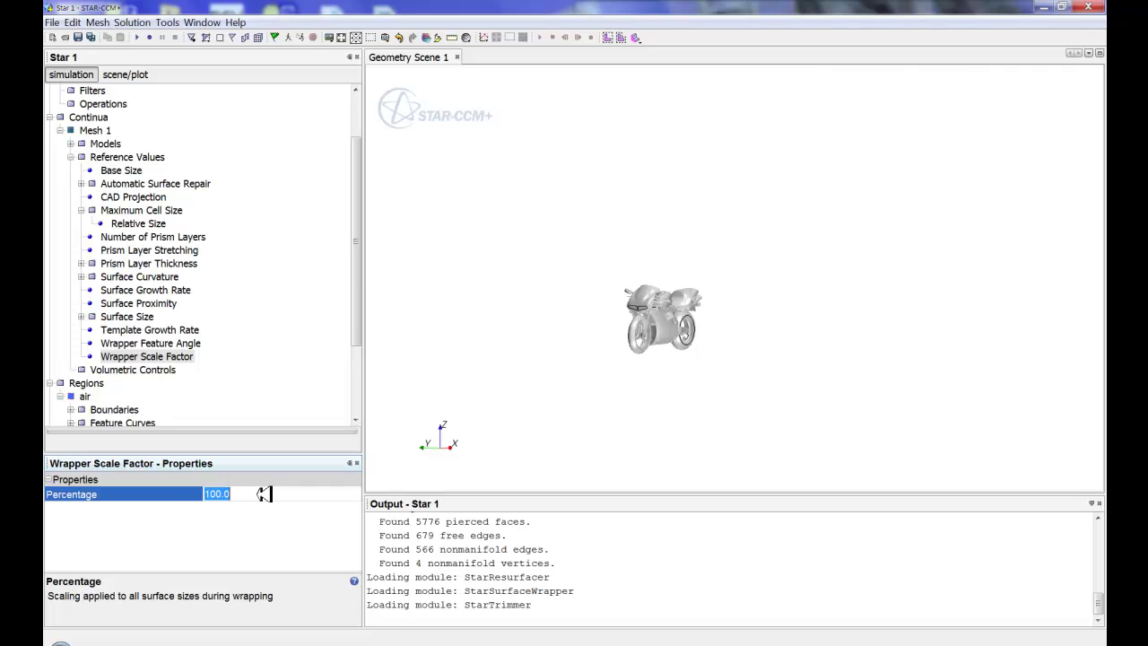
# - Enter 80 as the Wrapper Scale Factor percentage in place of 100
pyautogui.write('80')
pyautogui.press('Return')
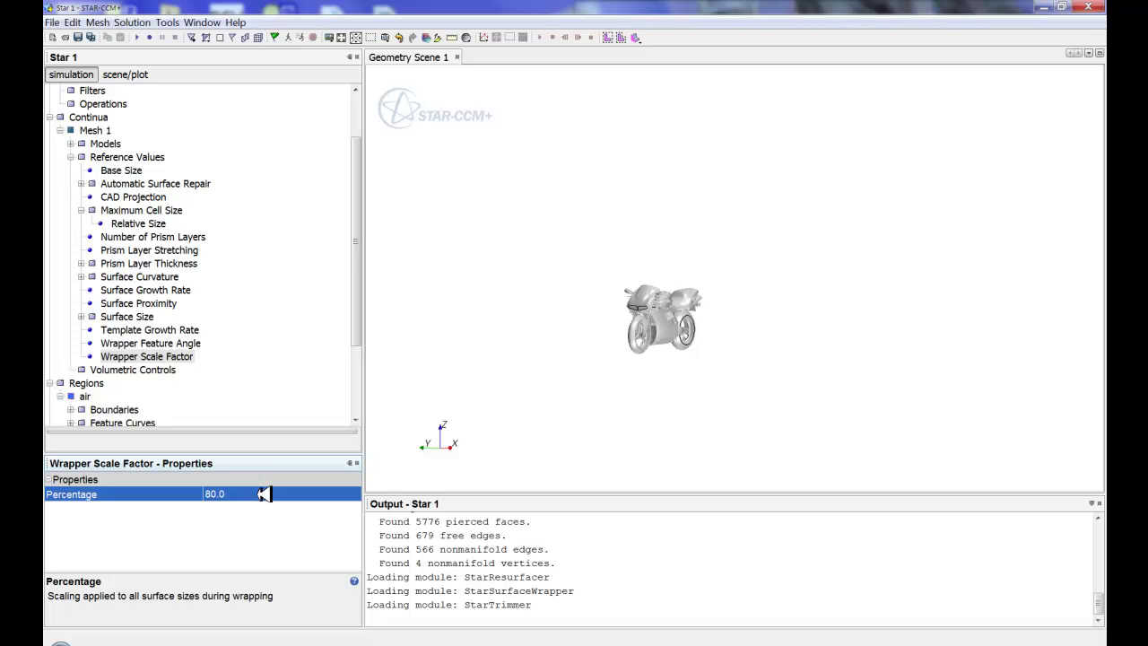
pyautogui.click(502, 310)
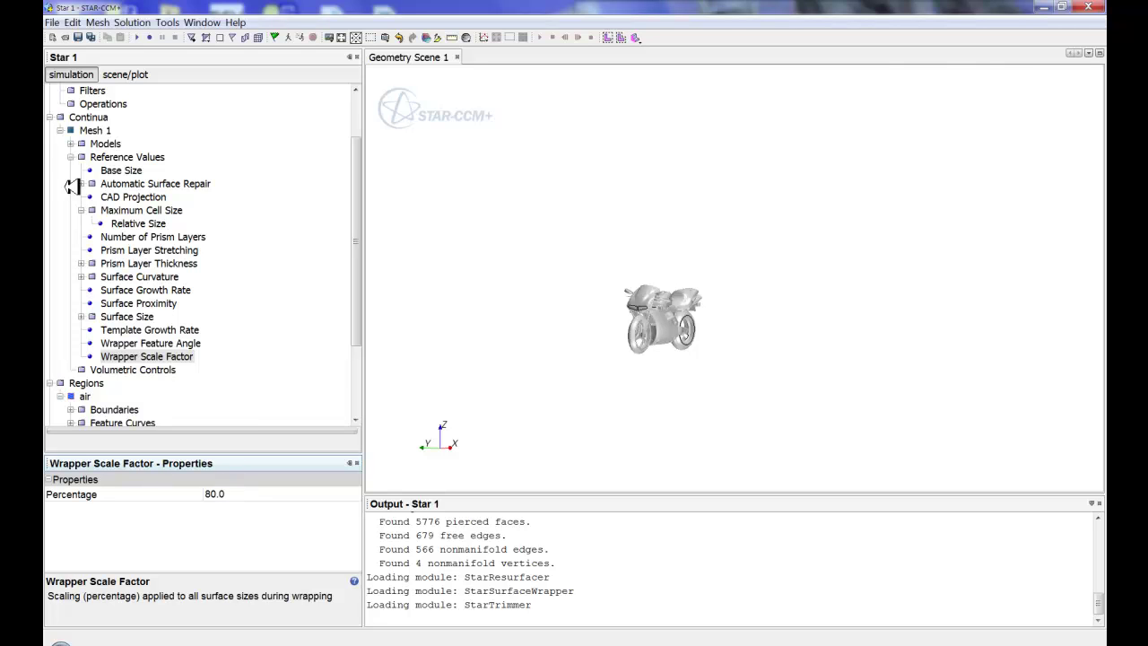
# - Collapse the Reference Values list and turn the view to show the motorbike side-on
pyautogui.click(74, 153)
pyautogui.click(71, 156)
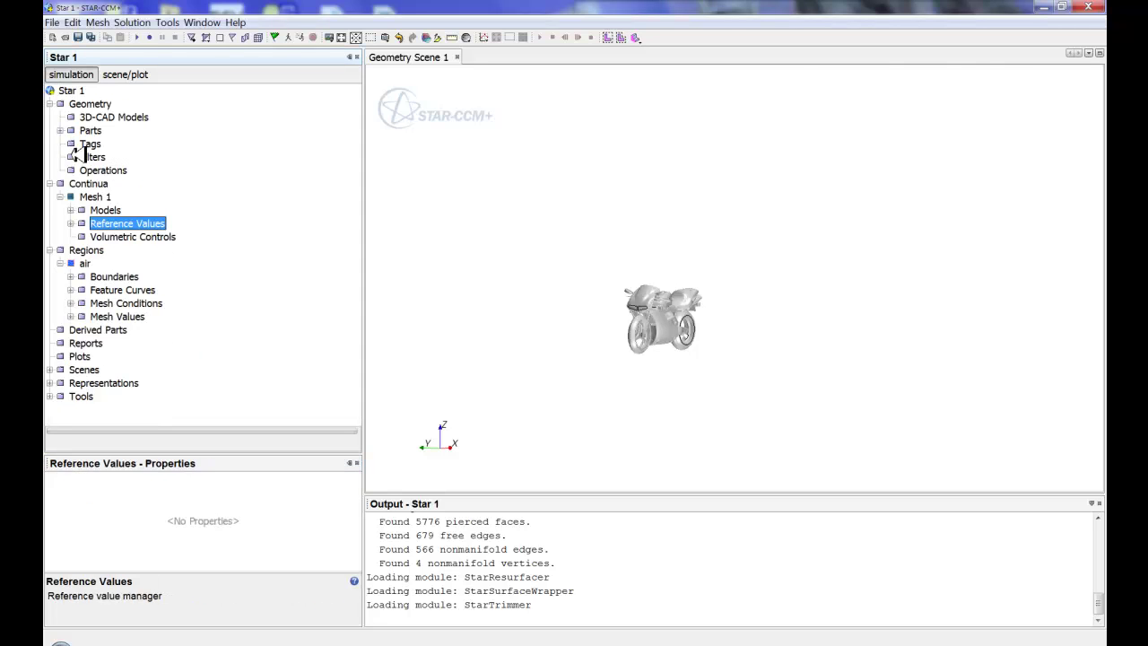
pyautogui.click(544, 208)
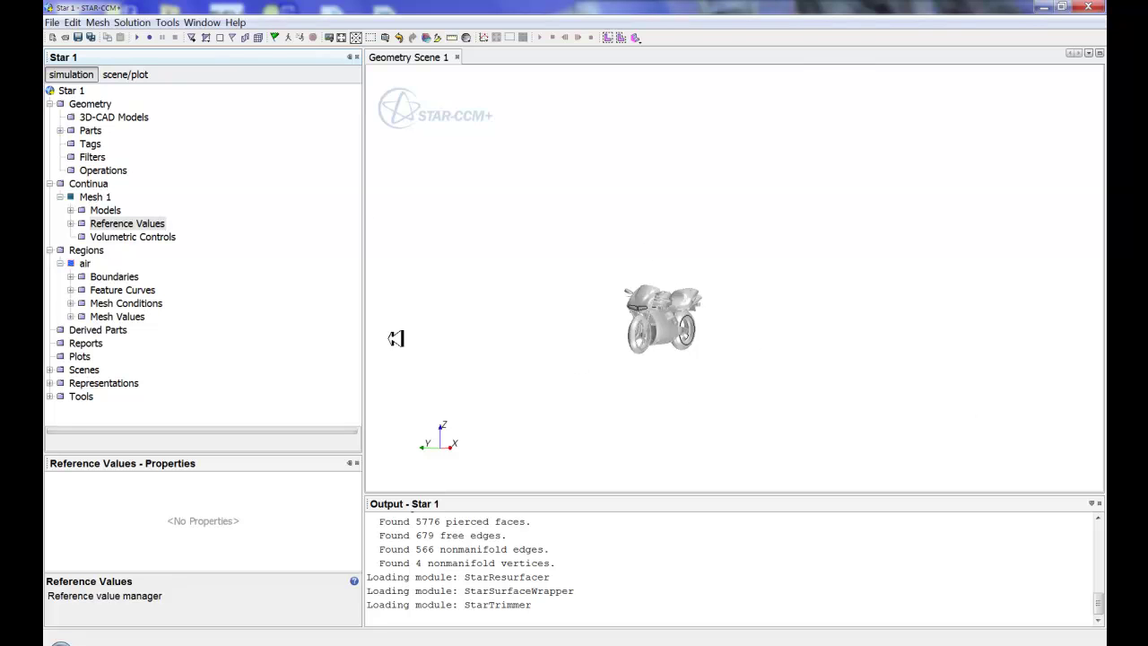
pyautogui.click(97, 237)
pyautogui.click(541, 305)
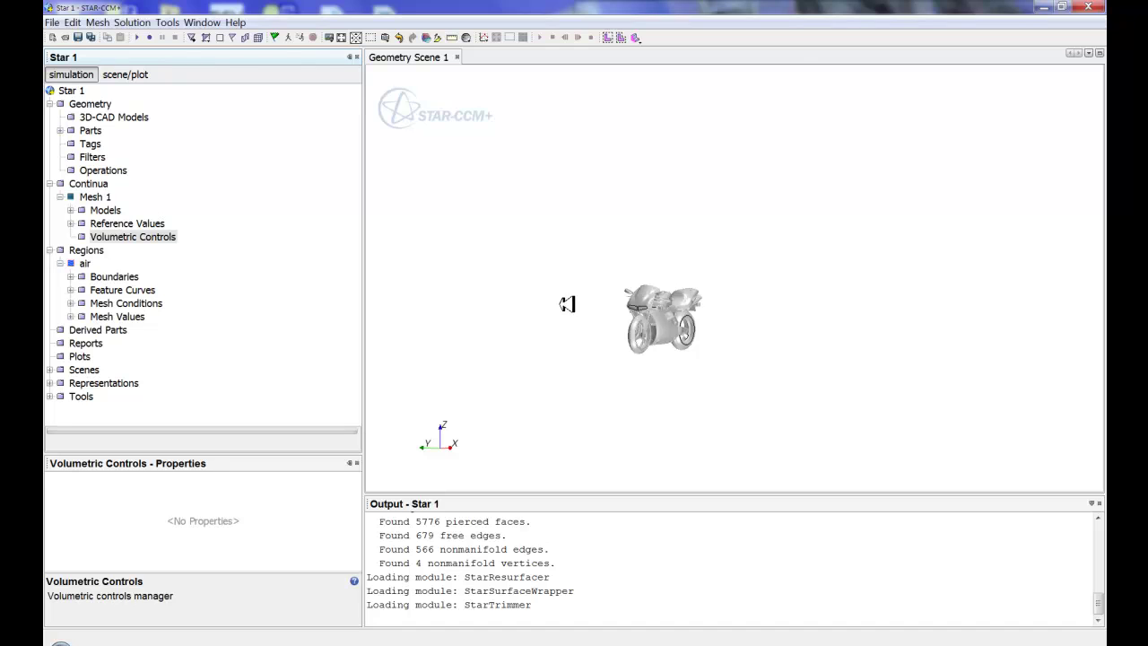
pyautogui.moveTo(641, 334); pyautogui.dragTo(556, 339)
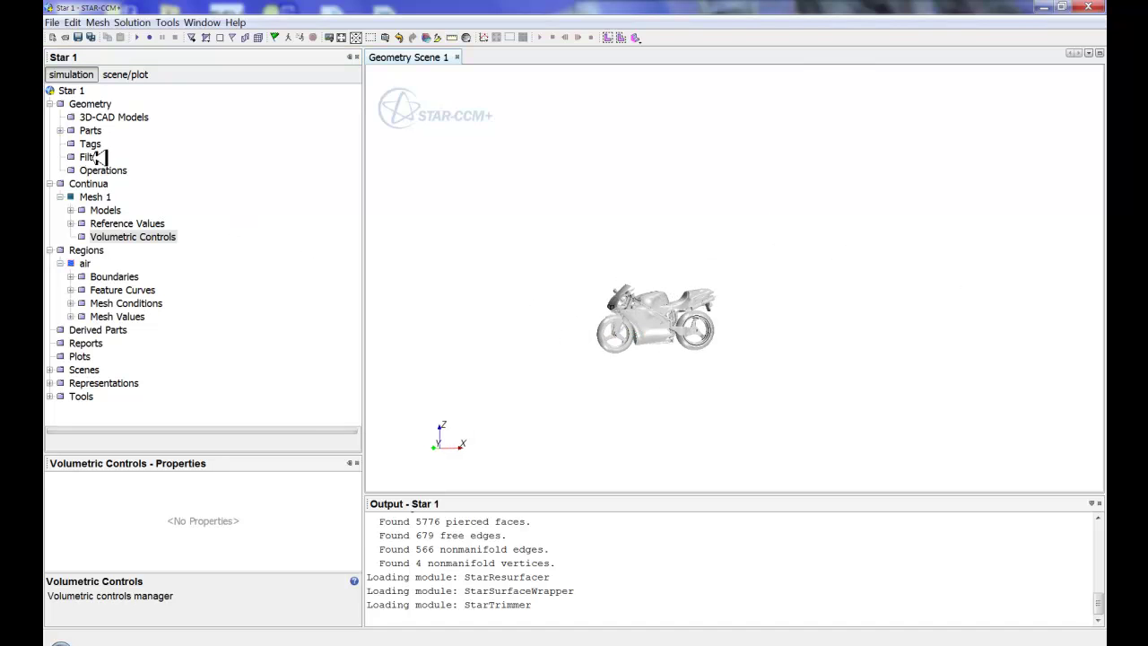
# - Create a block shape part around the bike, stretched past its rear, top, bottom, front and sides
pyautogui.click(97, 117)
pyautogui.rightClick(87, 130)
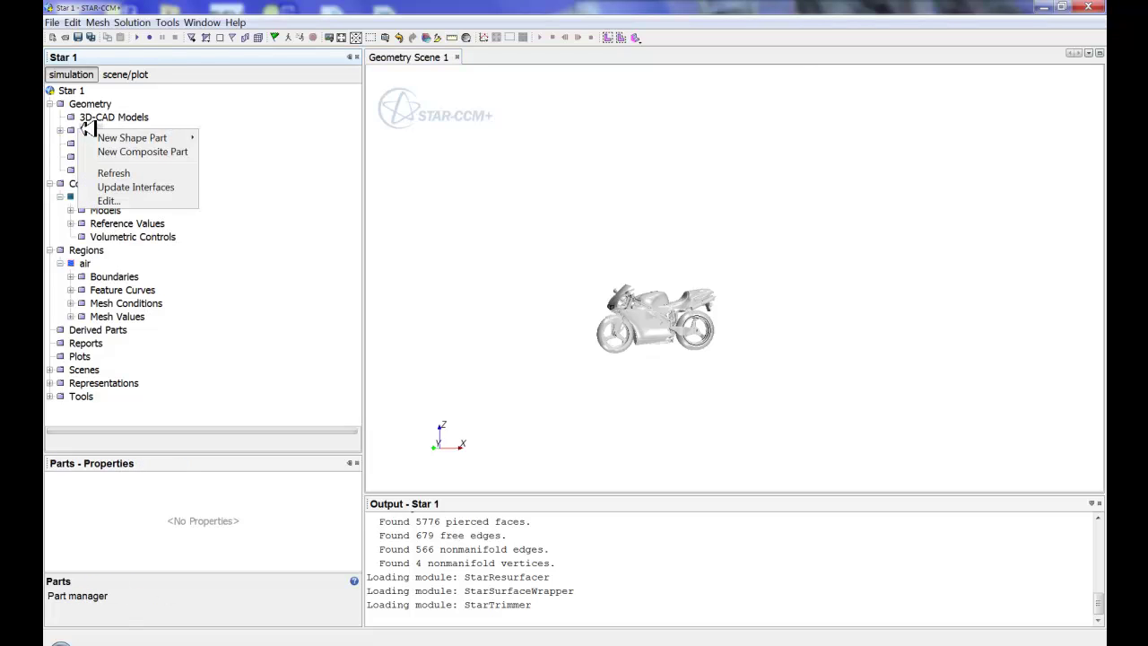
pyautogui.click(224, 138)
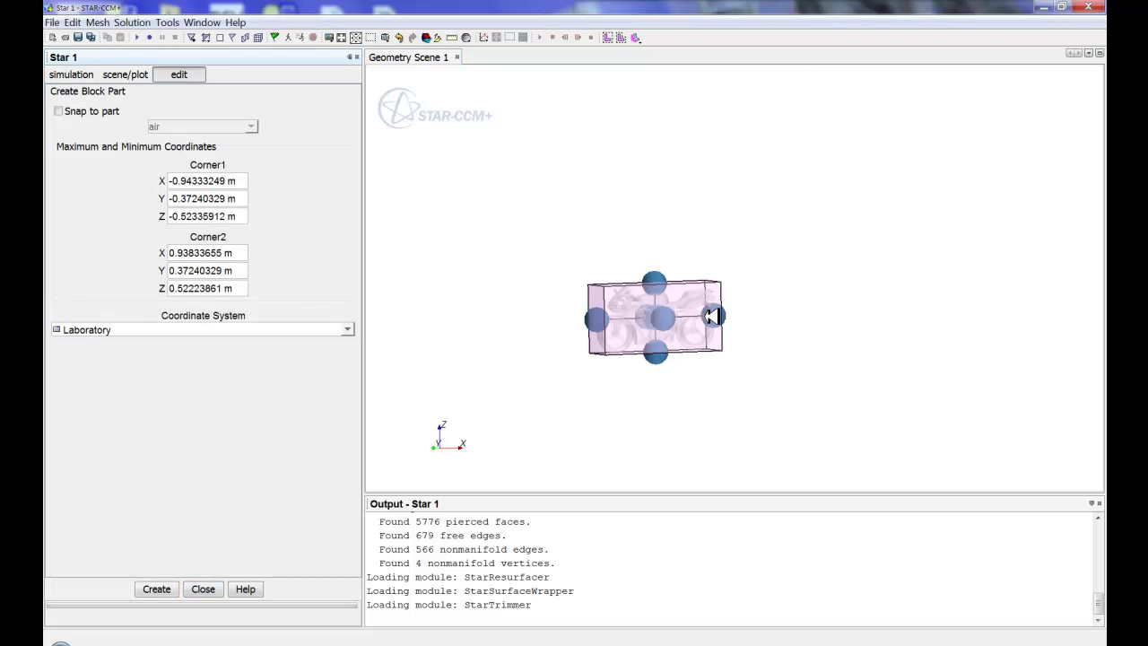
pyautogui.moveTo(711, 316); pyautogui.dragTo(793, 310)
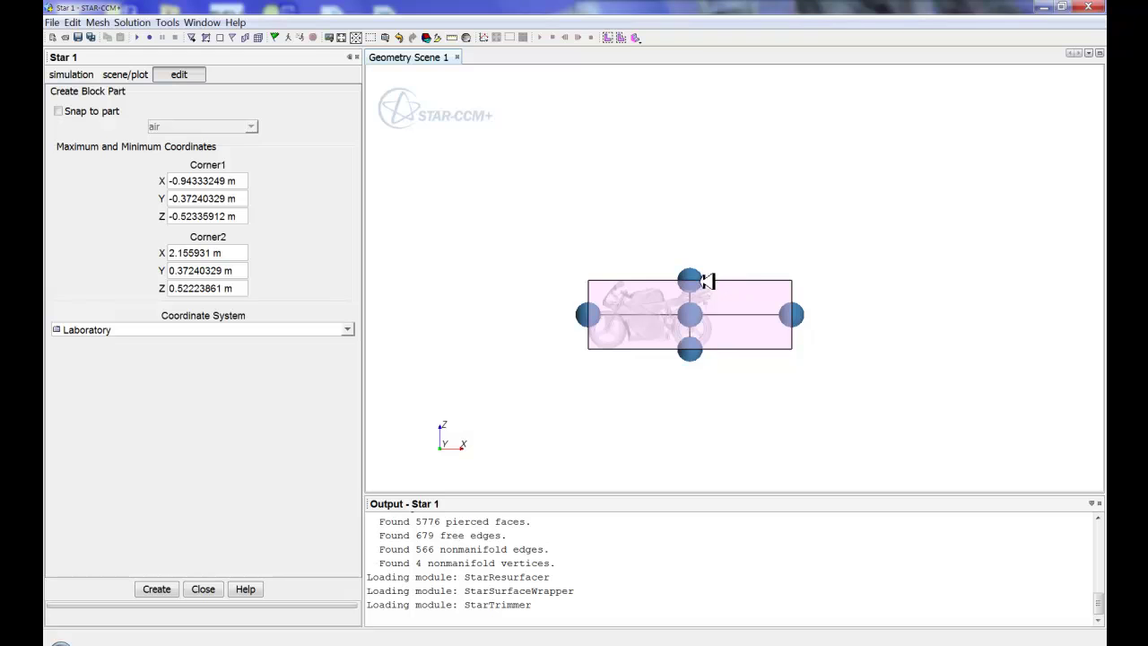
pyautogui.moveTo(703, 281); pyautogui.dragTo(689, 239)
pyautogui.moveTo(692, 351); pyautogui.dragTo(689, 358)
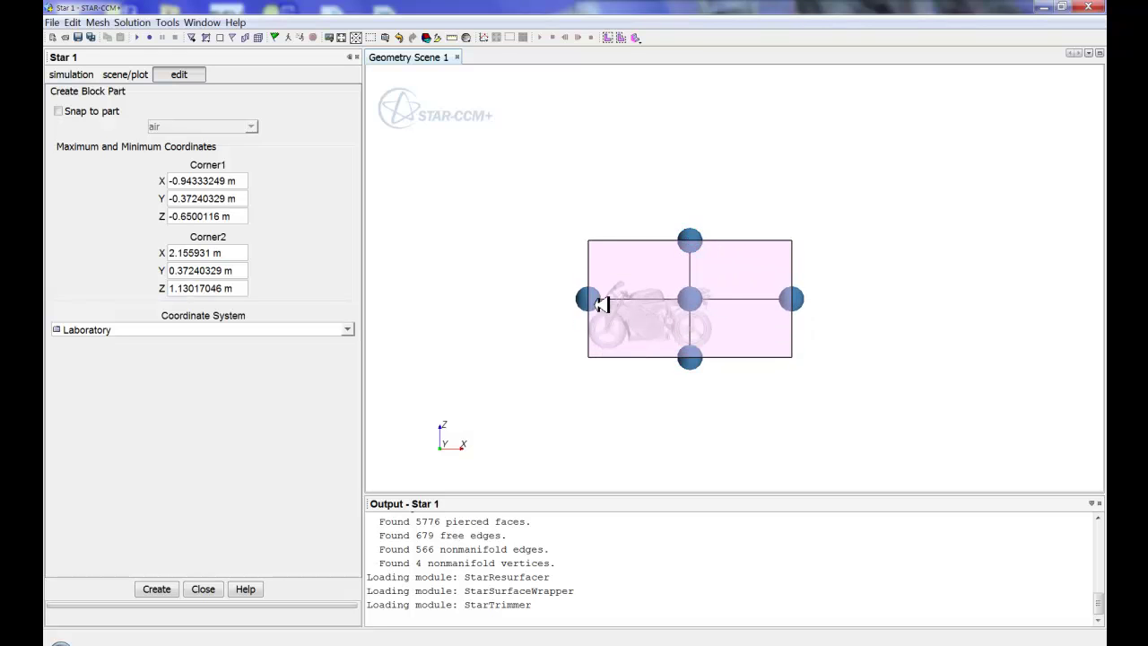
pyautogui.moveTo(602, 304); pyautogui.dragTo(686, 300)
pyautogui.moveTo(763, 299); pyautogui.dragTo(780, 299)
pyautogui.moveTo(825, 392); pyautogui.dragTo(779, 398)
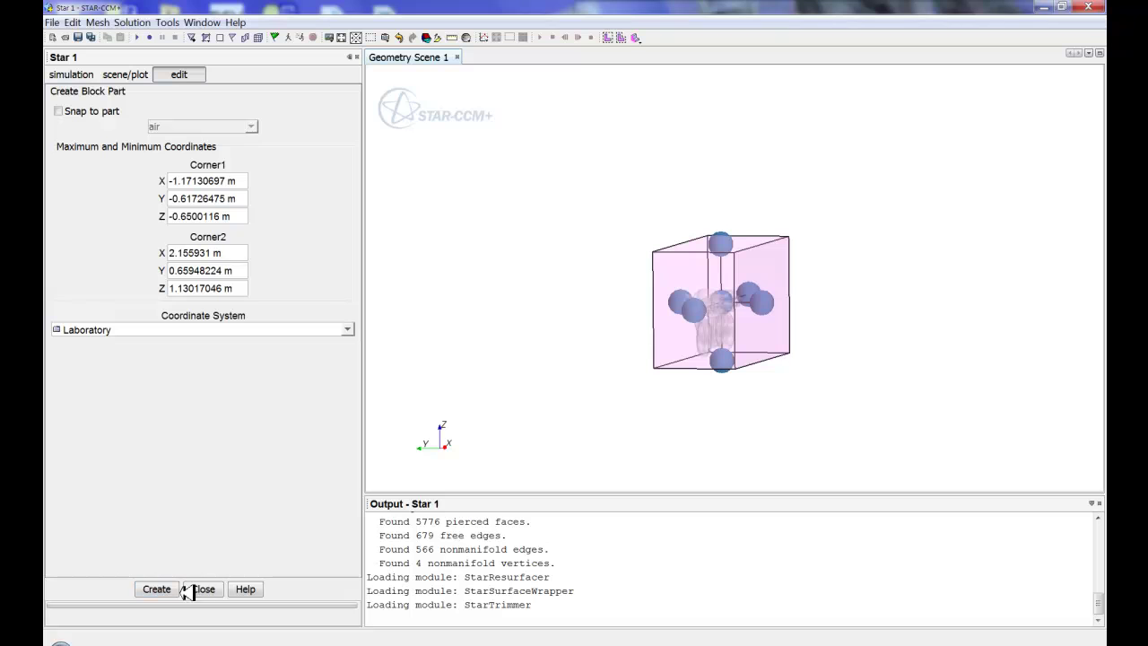
pyautogui.click(161, 589)
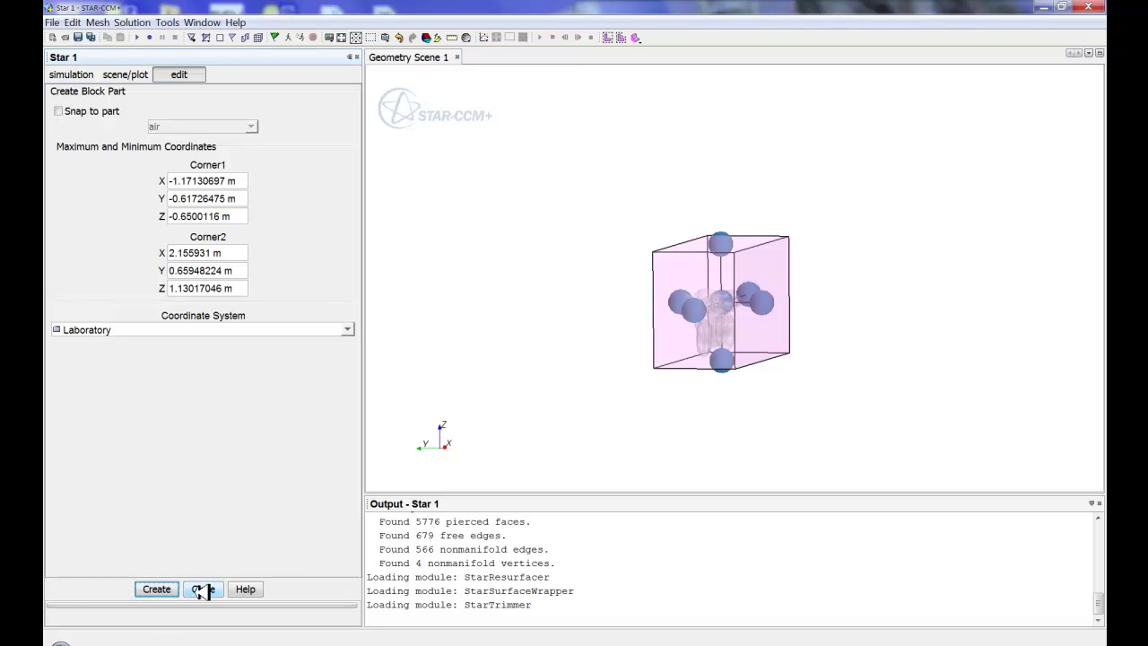
pyautogui.click(202, 589)
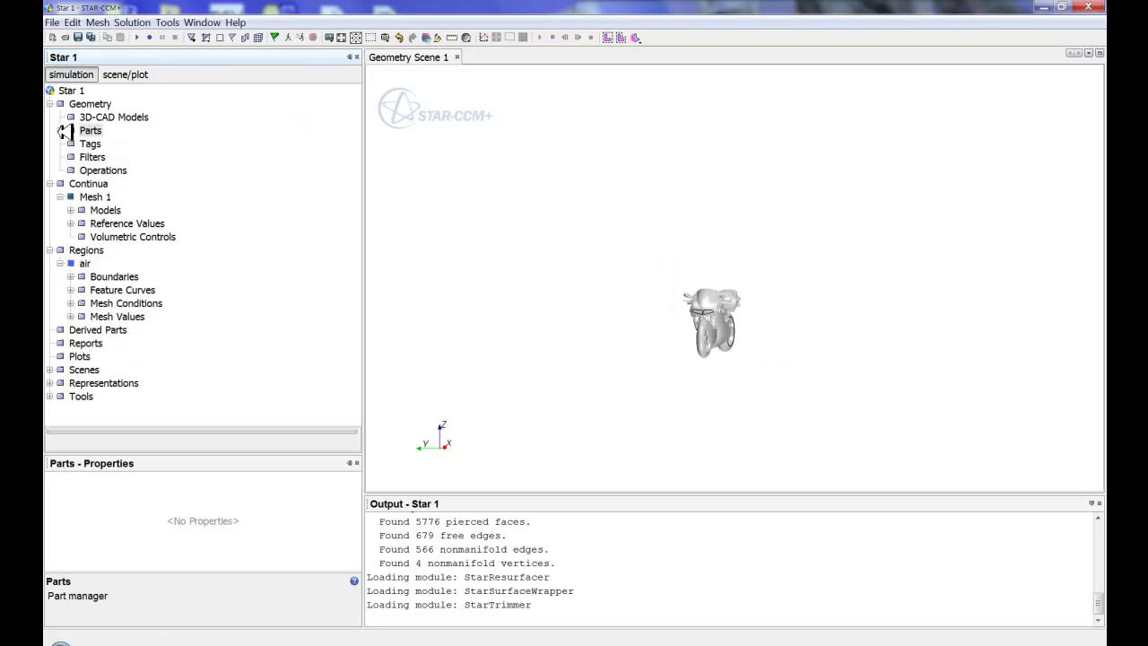
# - Add a new volumetric control with Block 2 as its part group
pyautogui.click(100, 238)
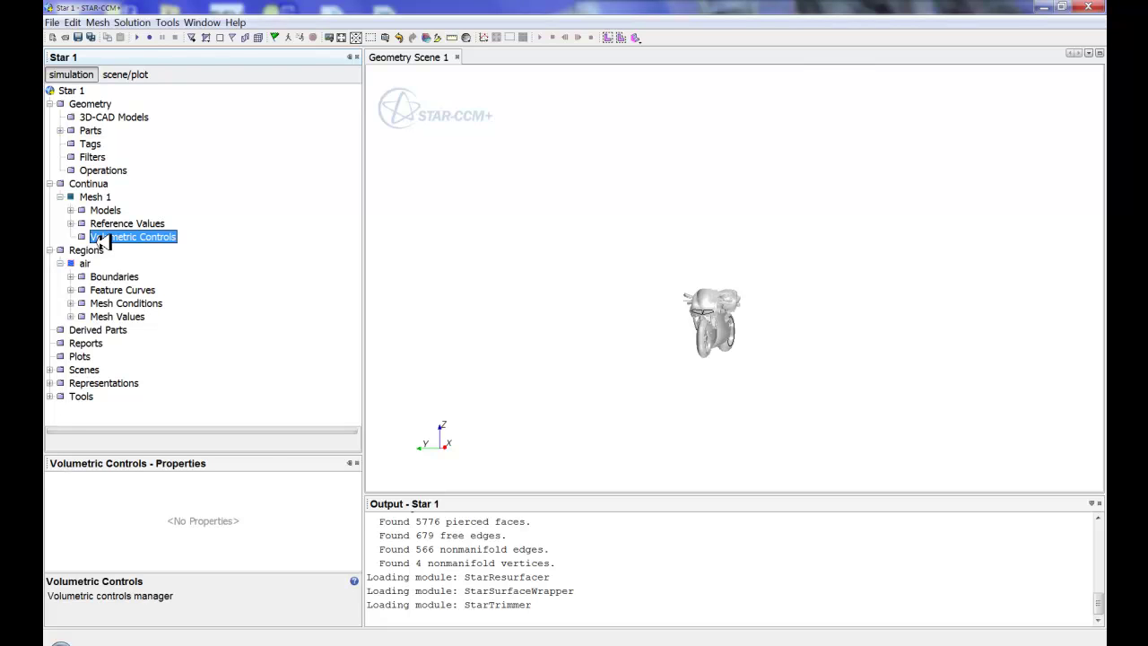
pyautogui.rightClick(100, 237)
pyautogui.click(143, 252)
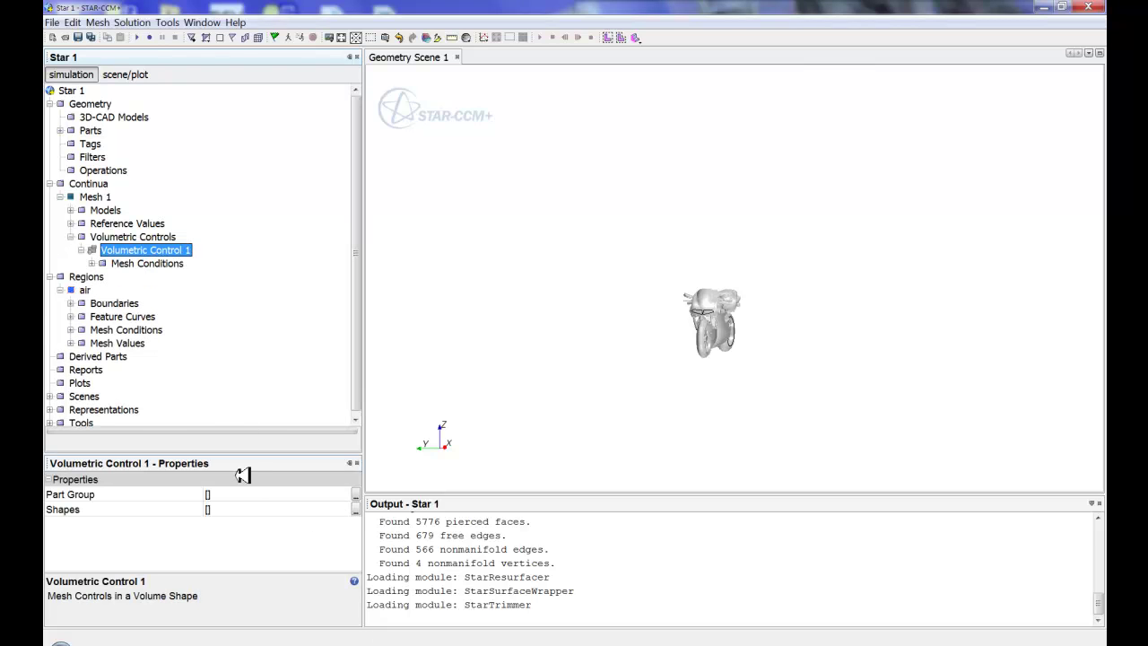
pyautogui.click(300, 495)
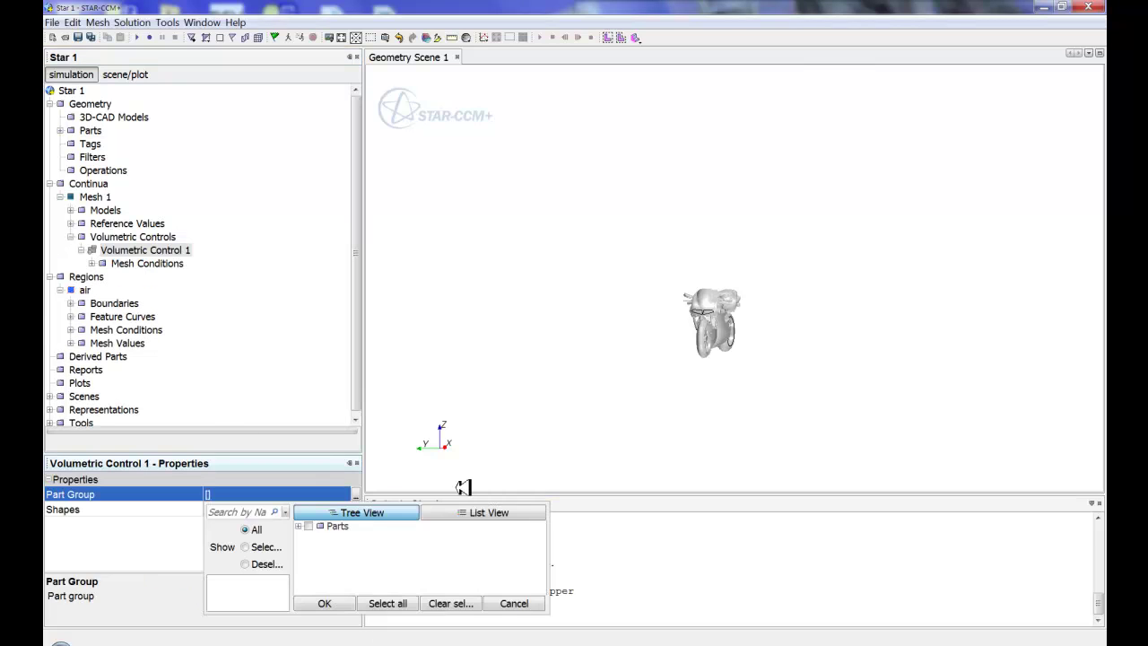
pyautogui.click(299, 527)
pyautogui.click(319, 553)
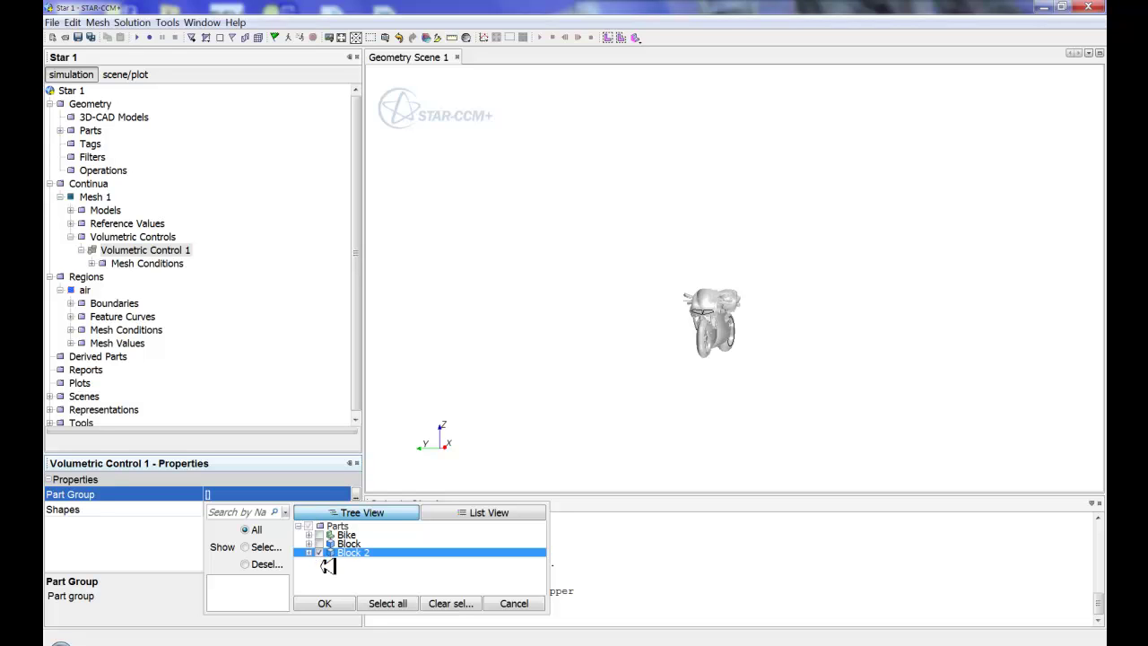
pyautogui.click(324, 602)
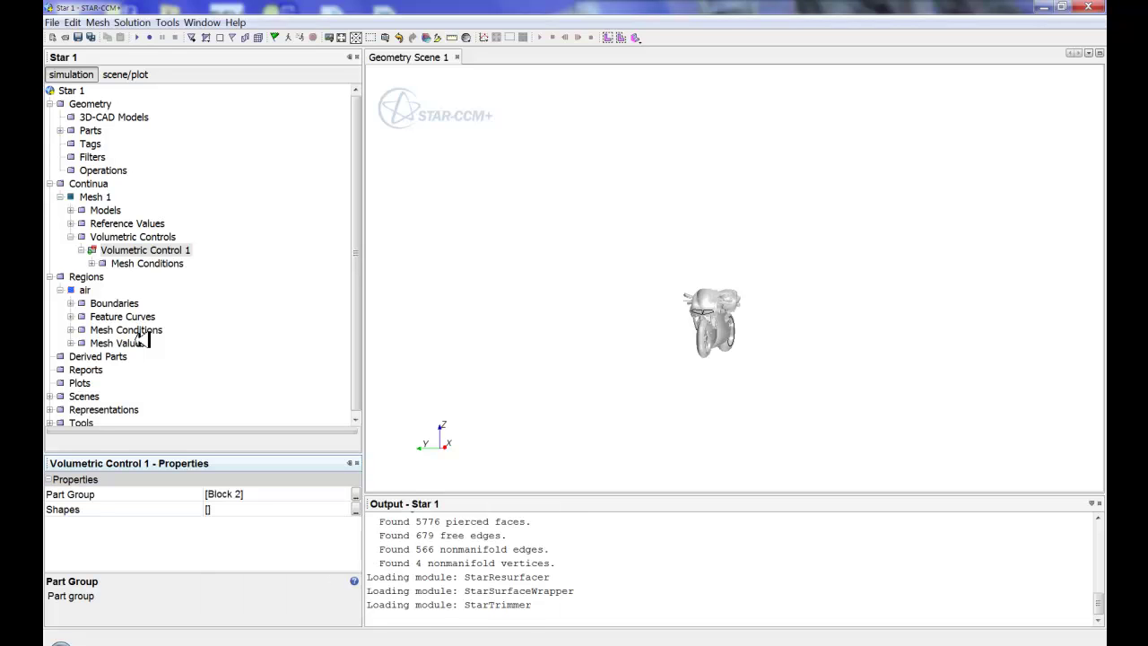
# - Enable custom surface wrapper and surface remesher sizes in its mesh conditions
pyautogui.click(93, 262)
pyautogui.click(155, 304)
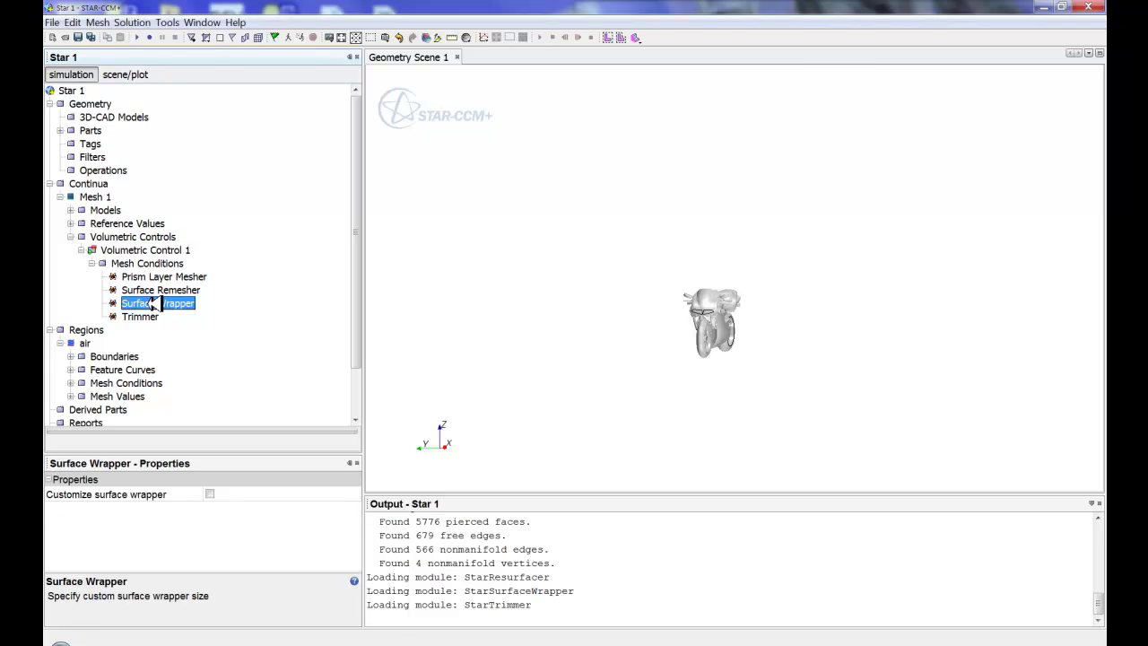
pyautogui.click(212, 493)
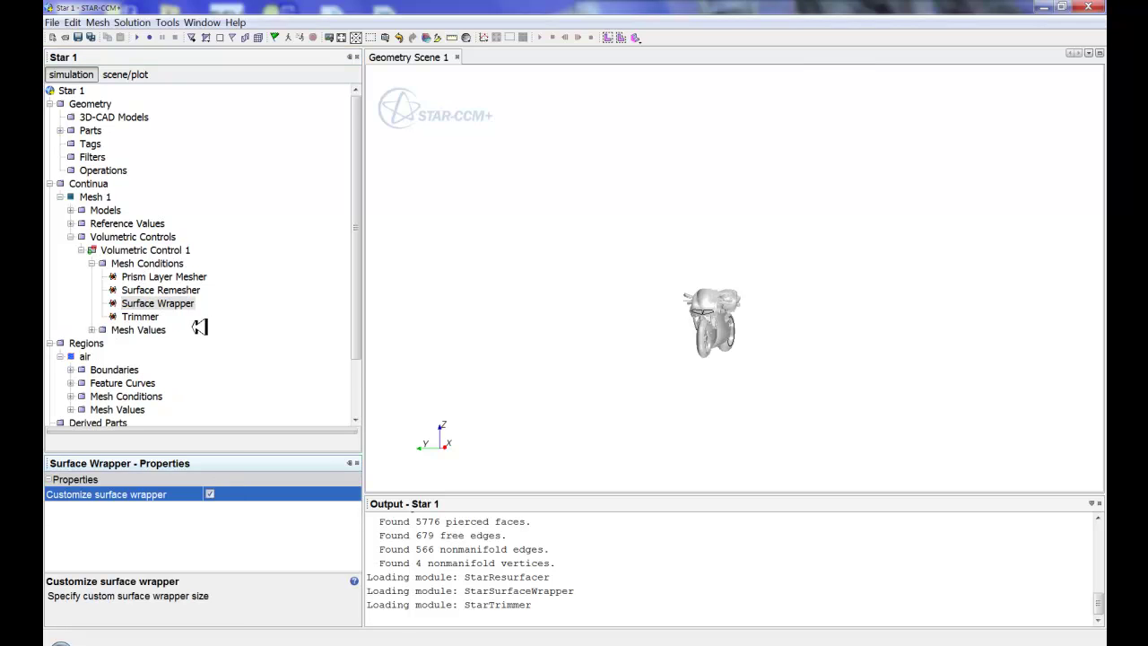
pyautogui.click(180, 287)
pyautogui.click(212, 493)
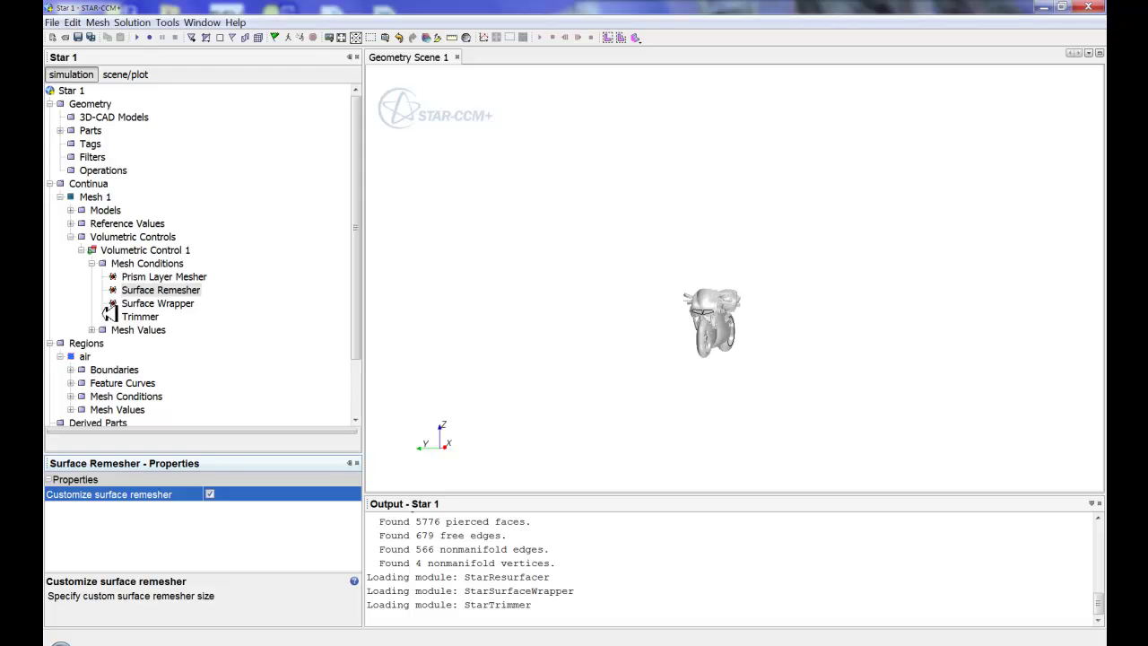
# - Enable a custom trimmer size and set its relative size to 400% of base
pyautogui.click(144, 316)
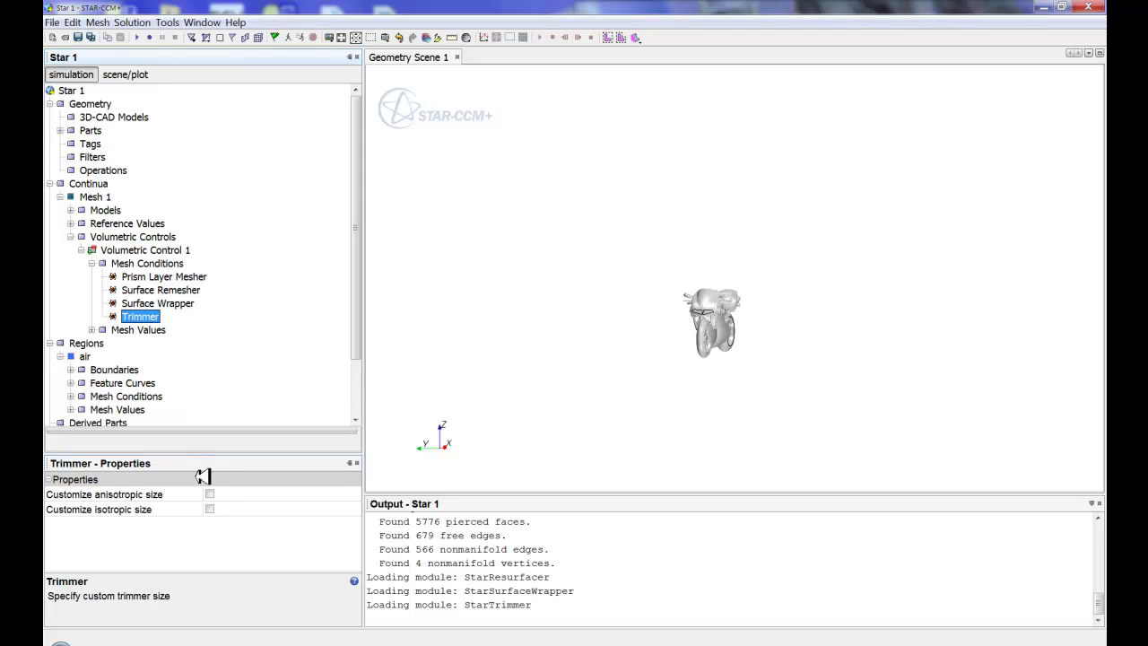
pyautogui.click(210, 509)
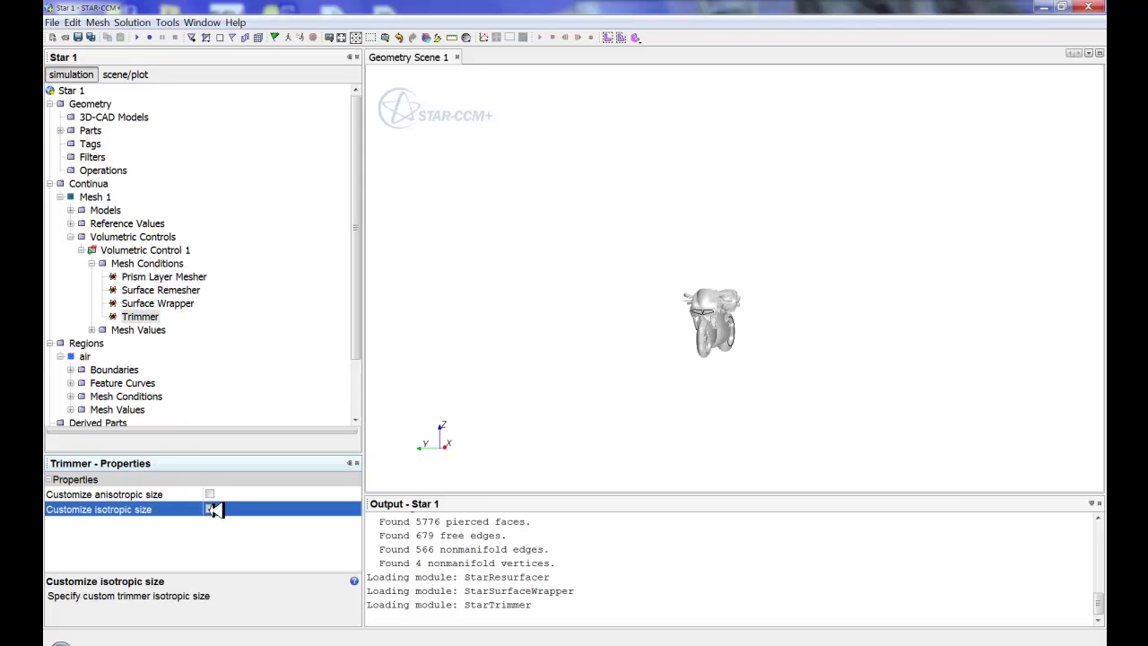
pyautogui.click(91, 329)
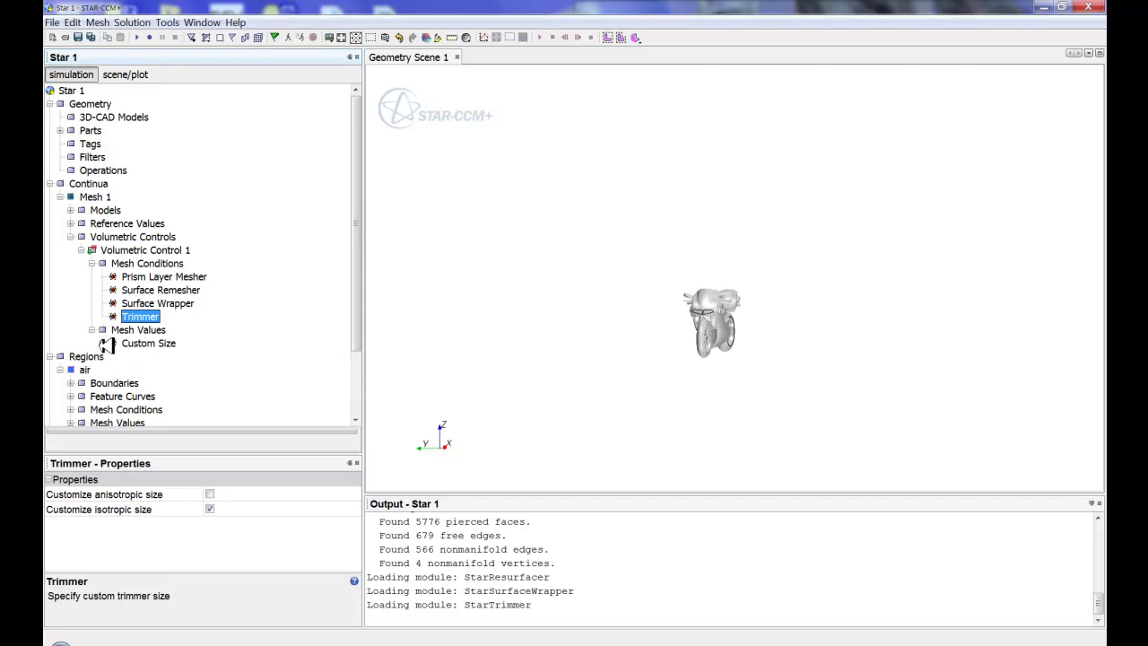
pyautogui.click(102, 342)
pyautogui.click(153, 357)
pyautogui.click(267, 494)
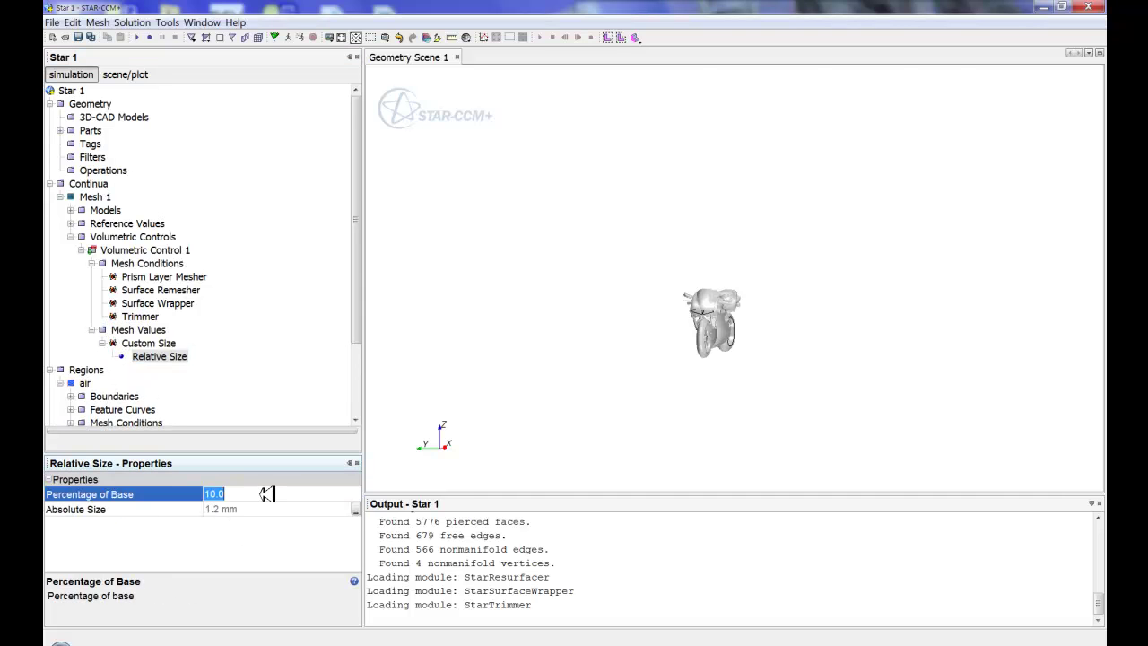
pyautogui.write('100')
pyautogui.press('Return')
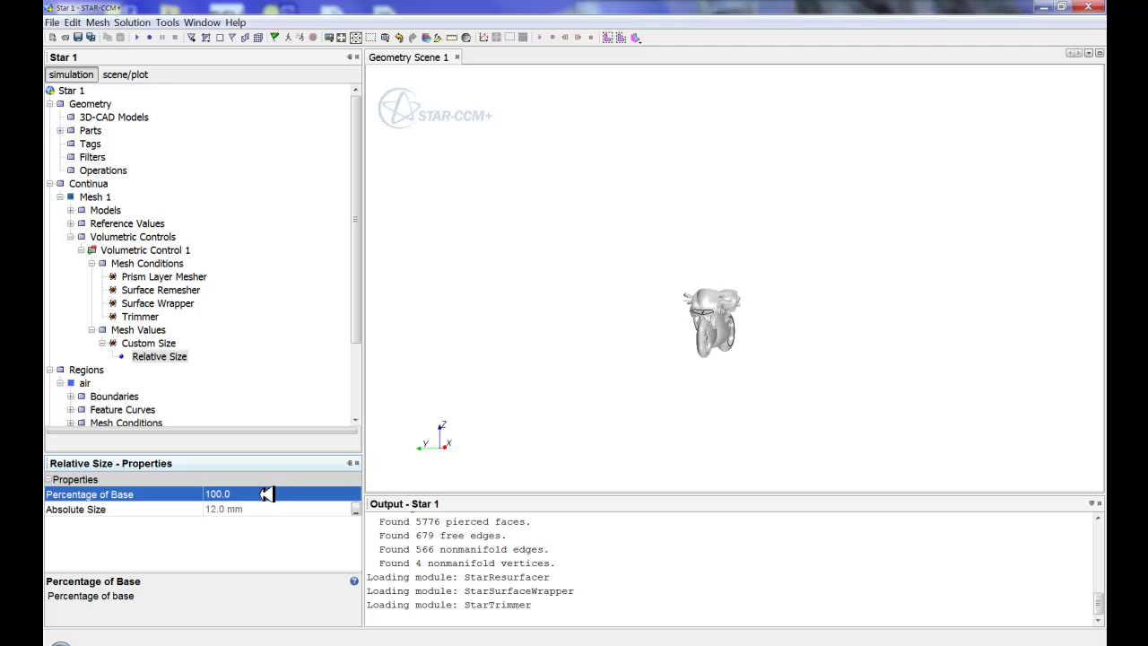
pyautogui.click(257, 498)
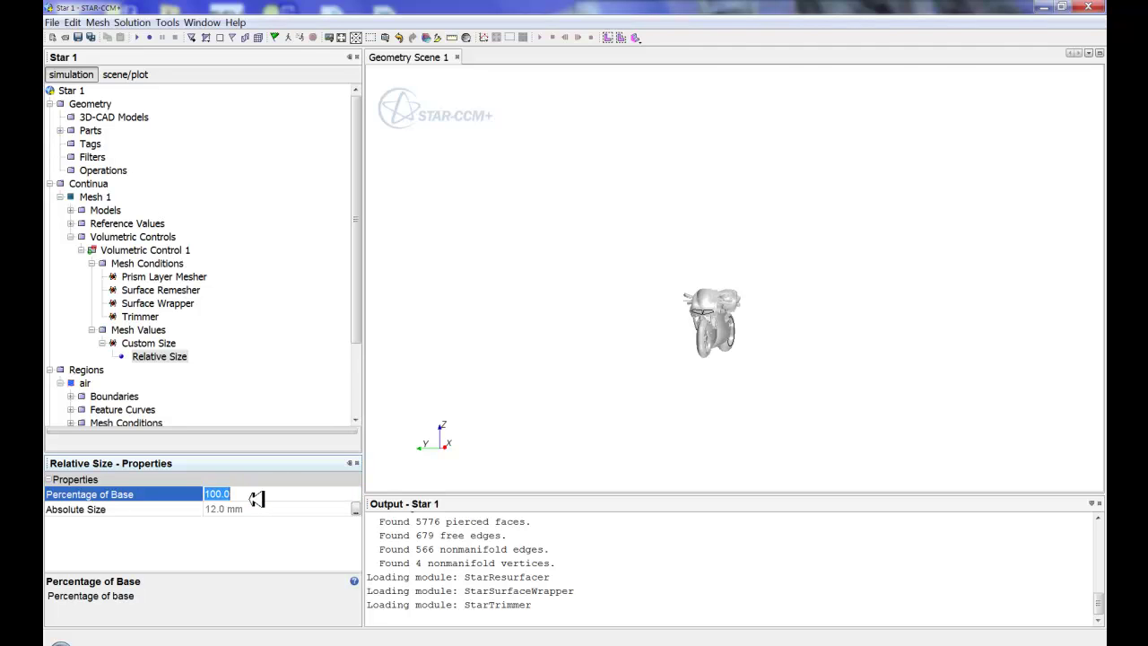
pyautogui.write('400')
pyautogui.press('Return')
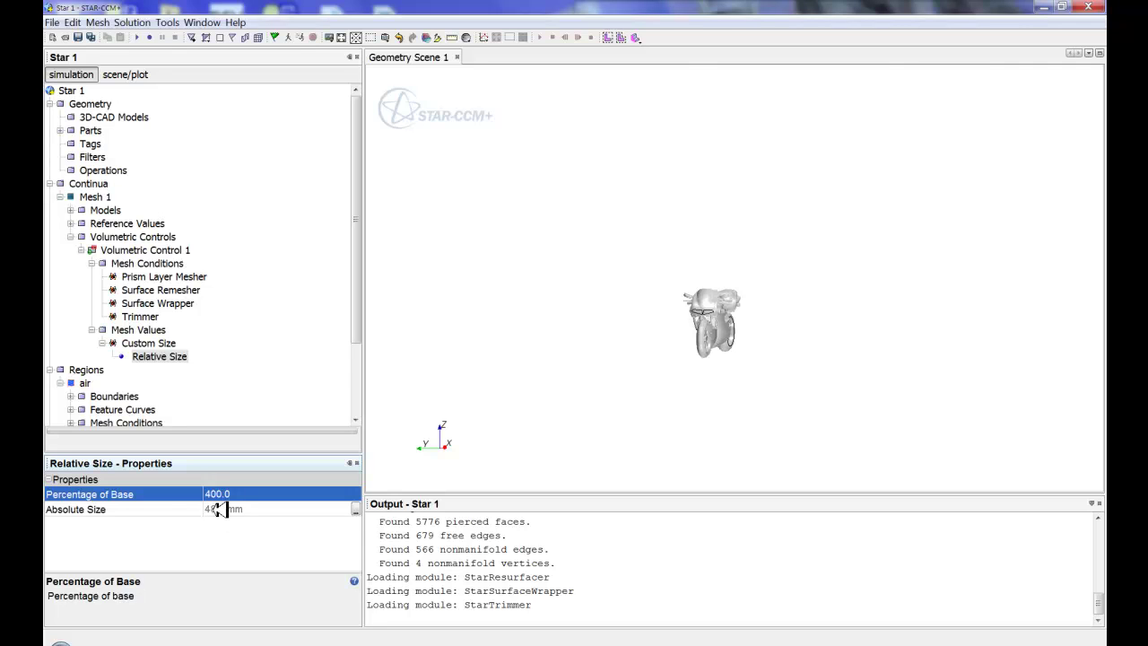
pyautogui.click(683, 457)
# - Display Volumetric Control 1's Block 2 volume and orbit it to an oblique view
pyautogui.moveTo(757, 445); pyautogui.dragTo(545, 387)
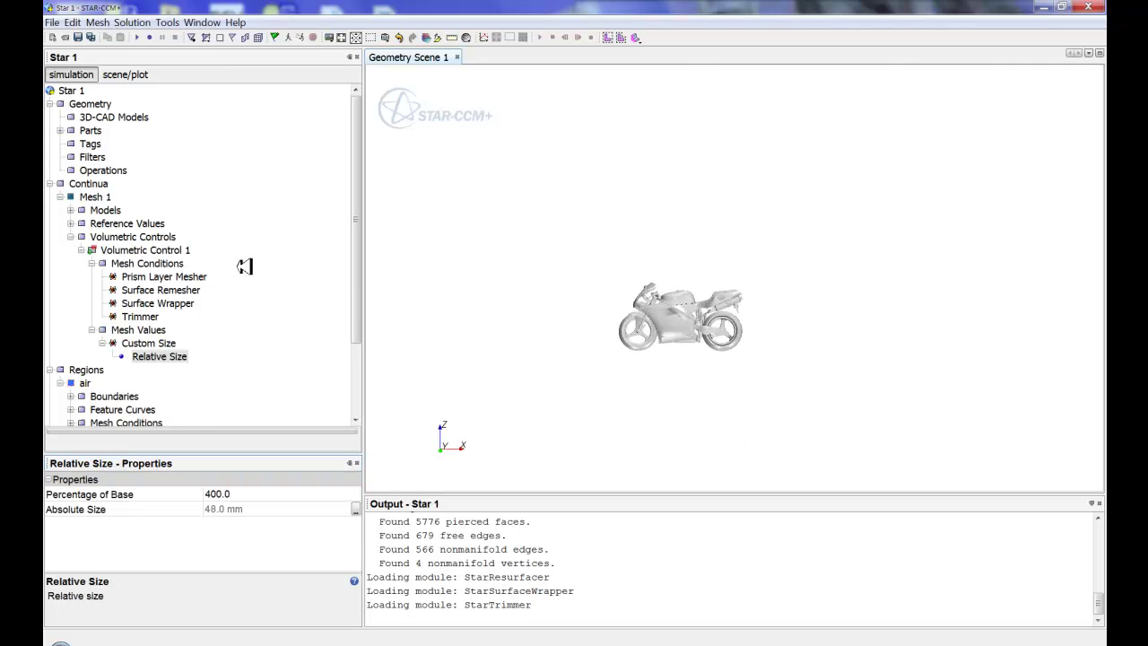
pyautogui.click(182, 247)
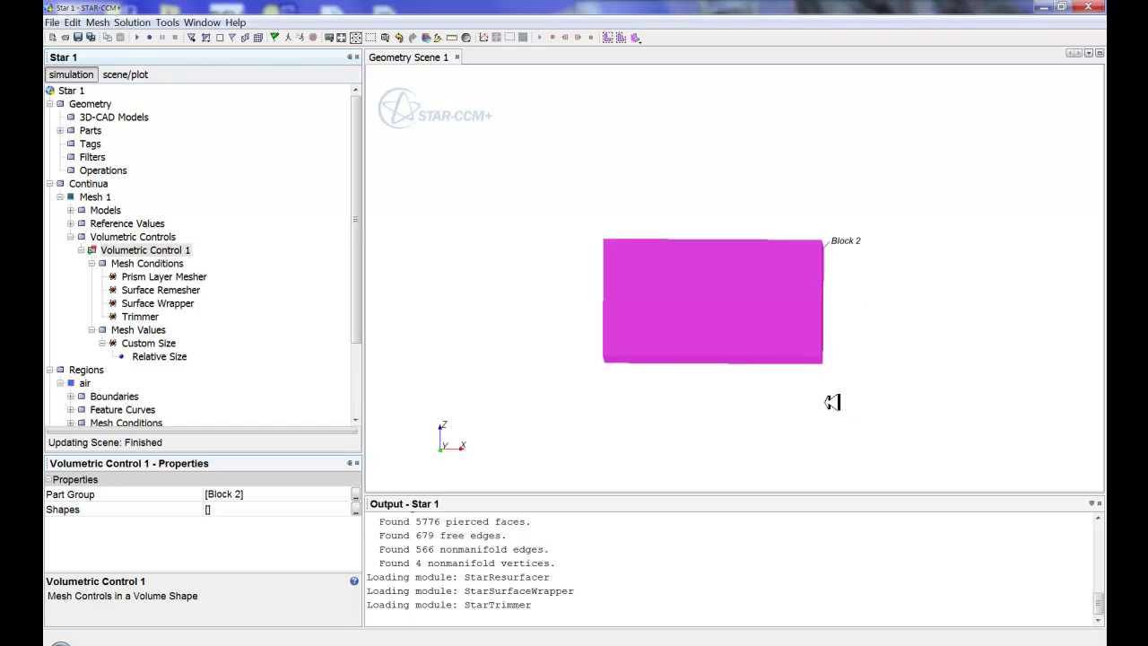
pyautogui.moveTo(648, 381); pyautogui.dragTo(678, 408)
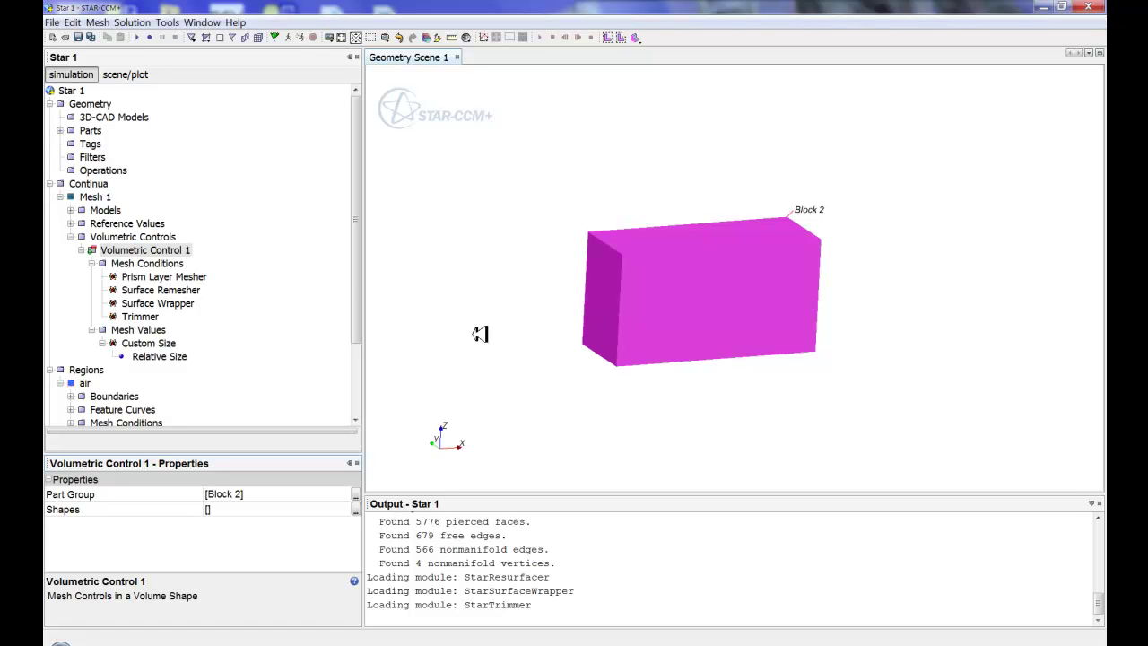
# - Select Block.Floor, Block.In, Block.Out and Block.Sides together for editing
pyautogui.click(81, 249)
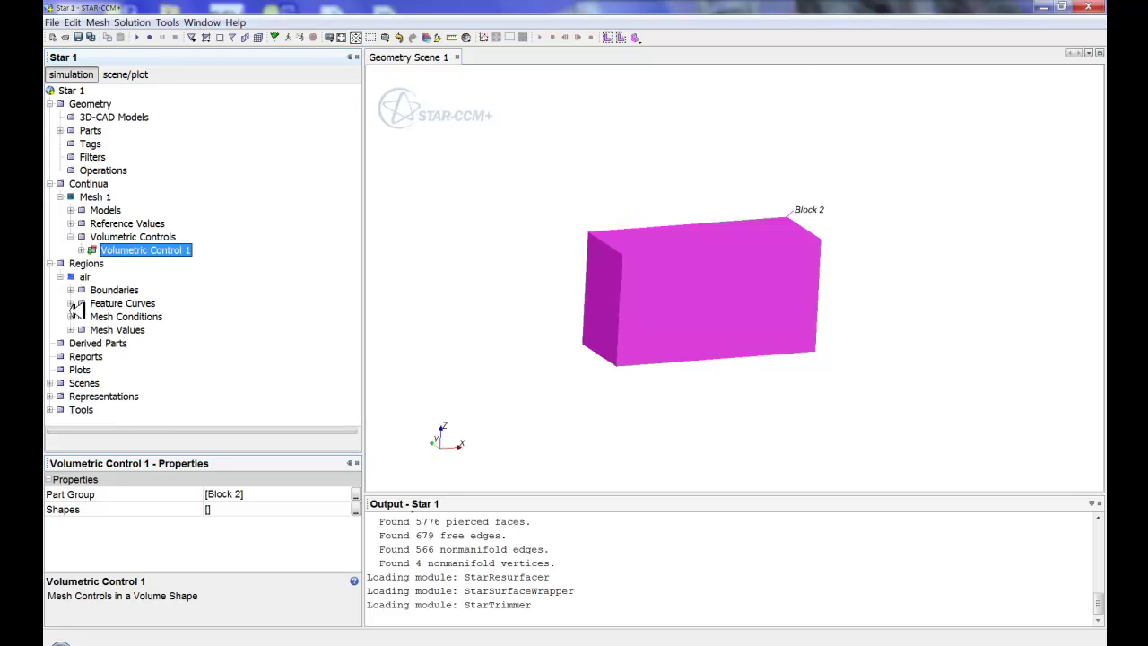
pyautogui.click(70, 290)
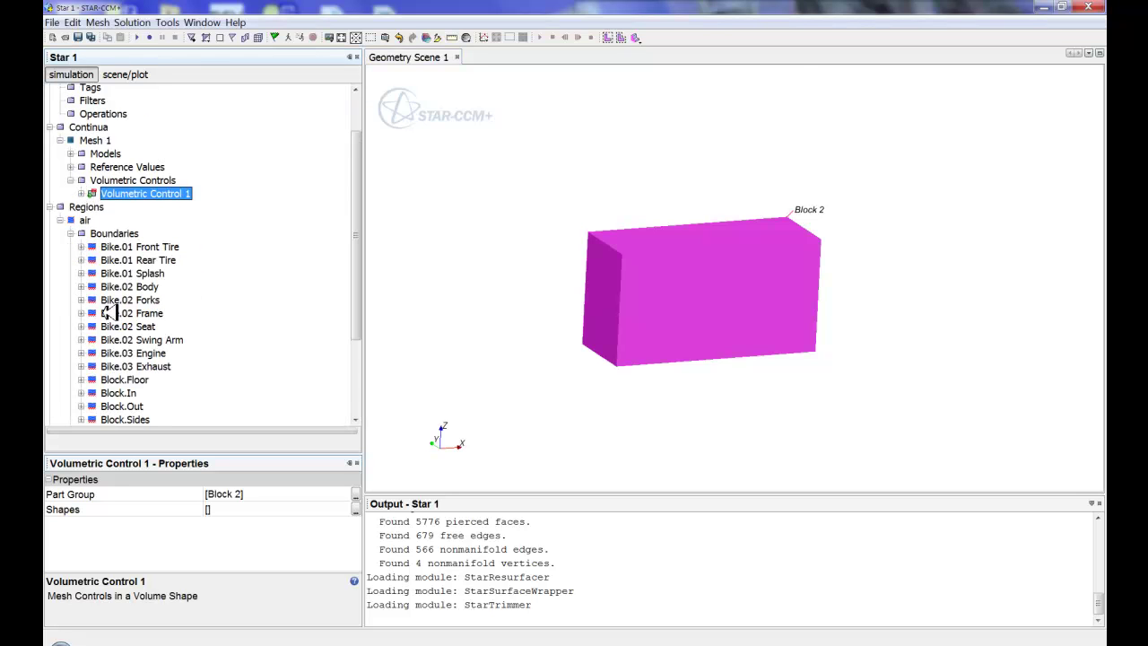
pyautogui.scroll(-2, 130, 341)
pyautogui.click(125, 329)
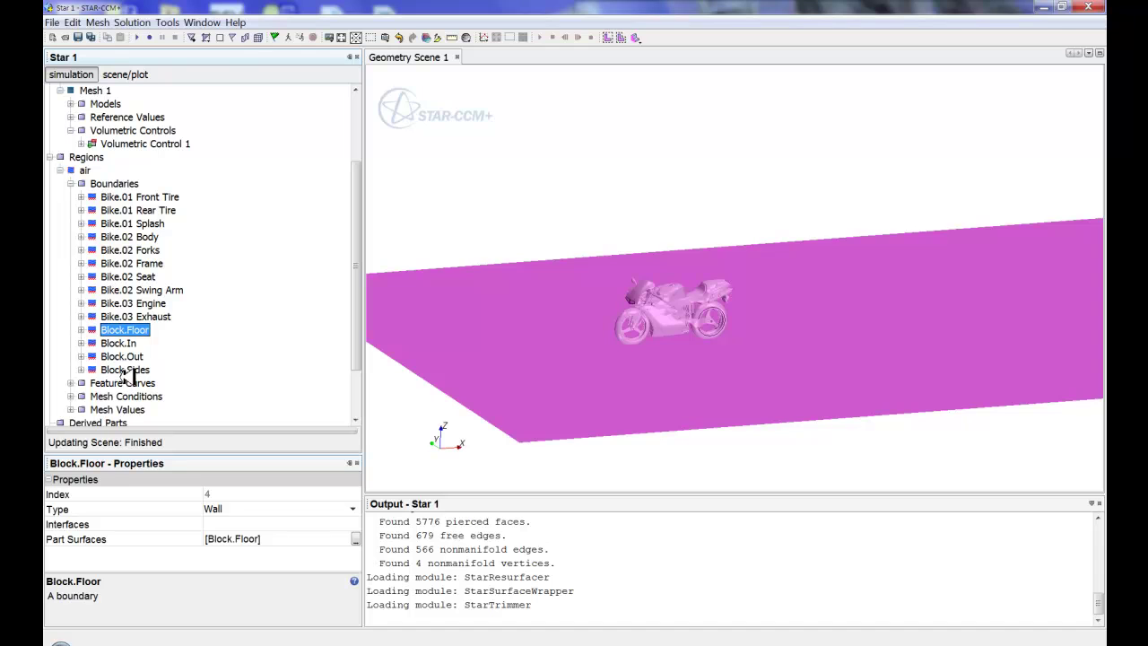
pyautogui.keyDown('shift'); pyautogui.click(131, 369); pyautogui.keyUp('shift')
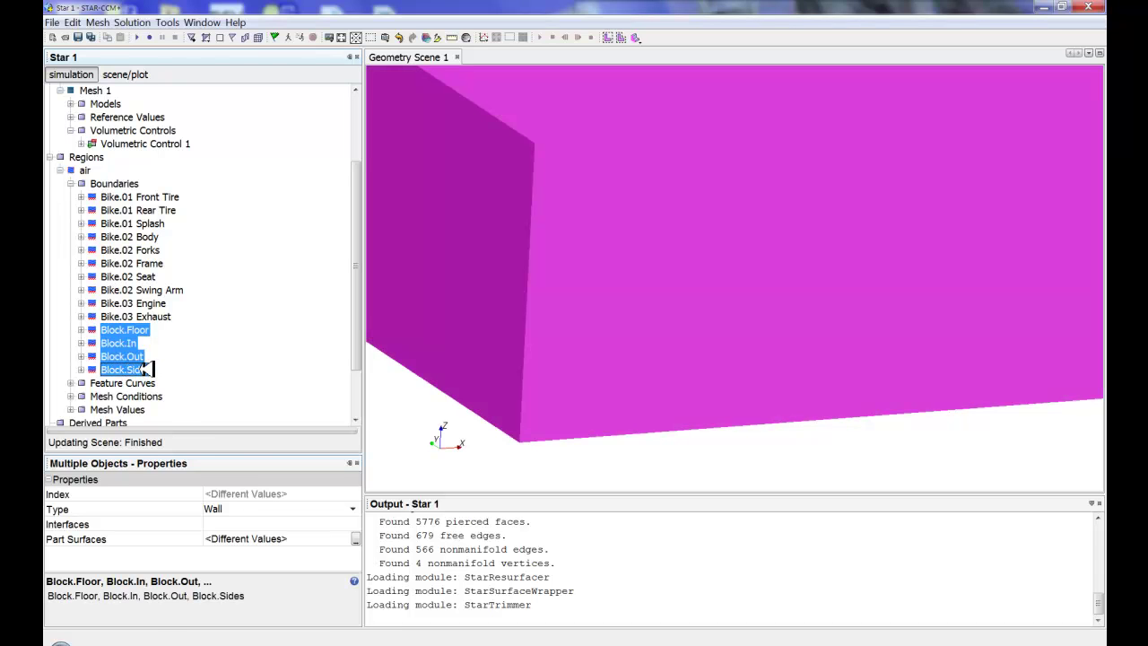
pyautogui.rightClick(143, 369)
pyautogui.click(213, 356)
# - Enable custom surface size on them with a relative target of 3200% of base (384.0 mm)
pyautogui.click(458, 316)
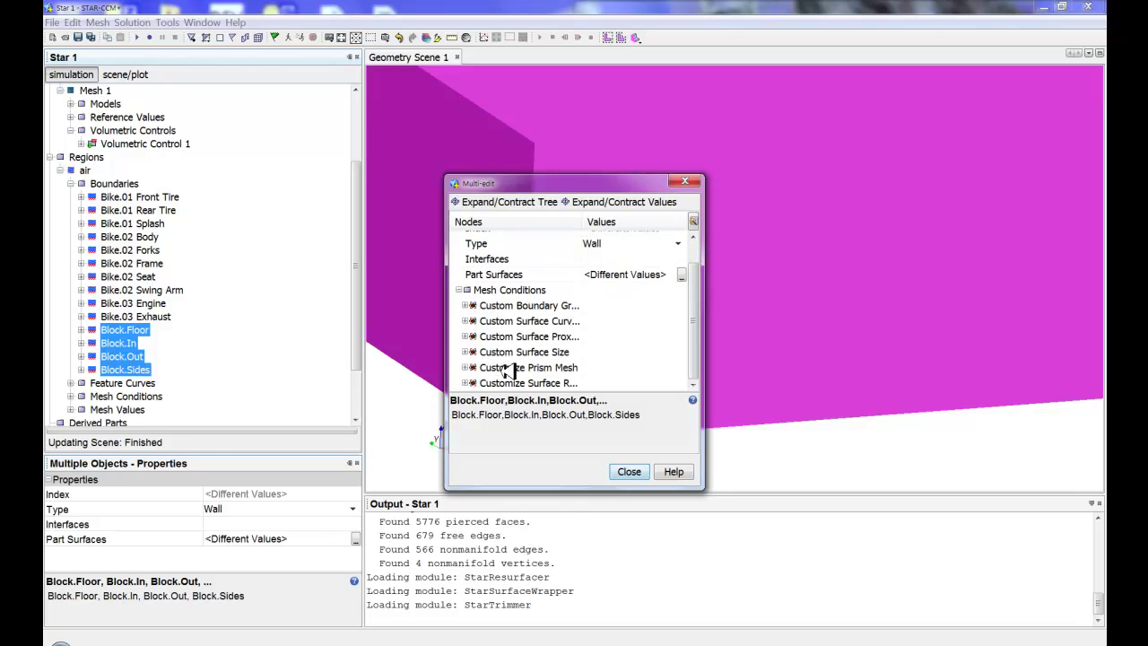
pyautogui.click(465, 351)
pyautogui.click(589, 367)
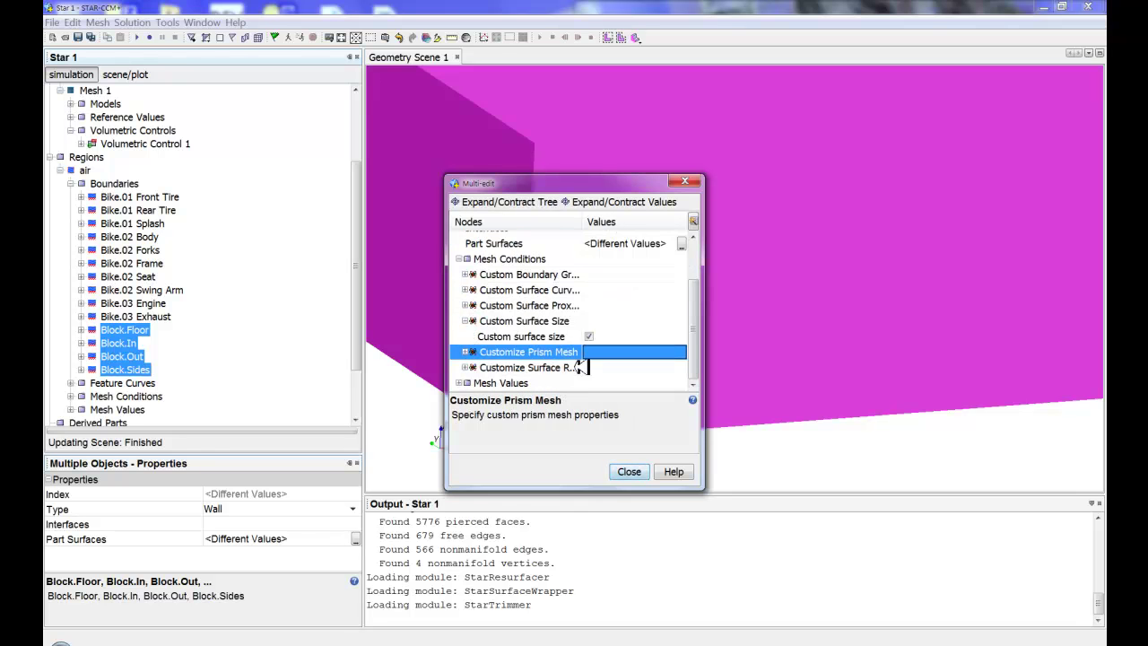
pyautogui.click(459, 387)
pyautogui.click(466, 383)
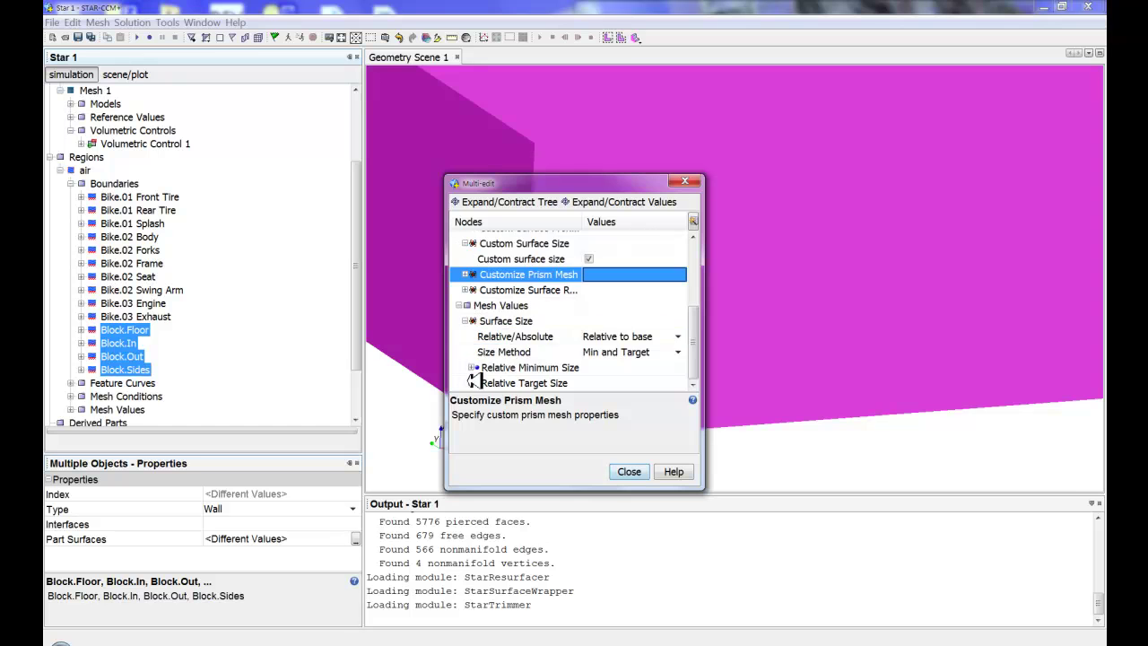
pyautogui.click(472, 382)
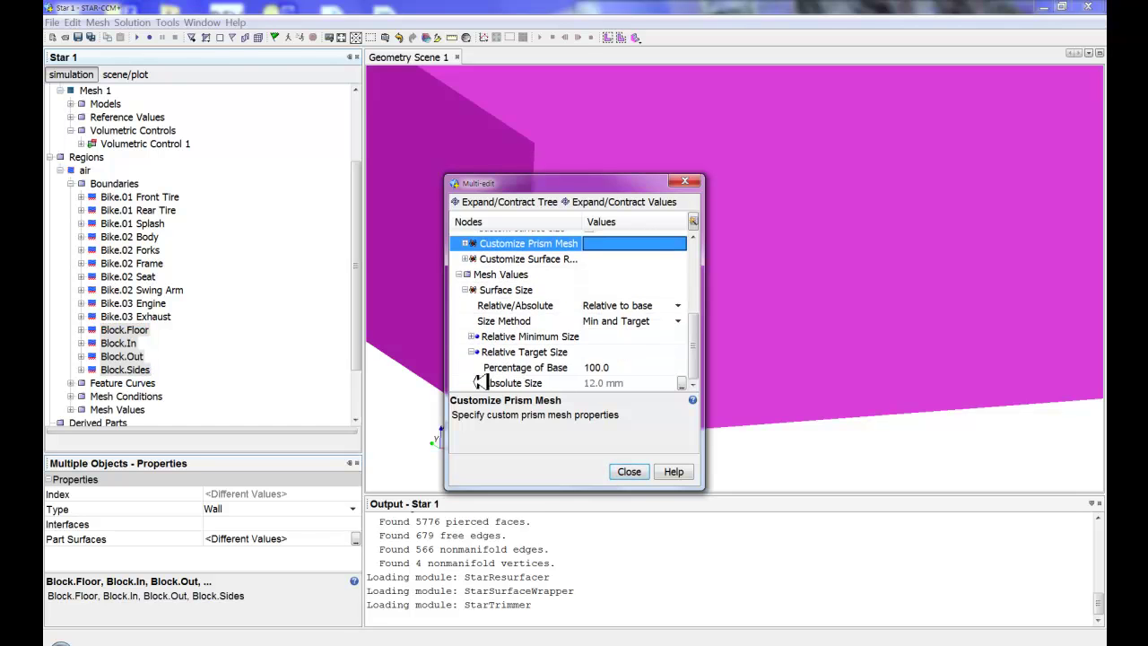
pyautogui.click(642, 367)
pyautogui.write('3200')
pyautogui.press('Return')
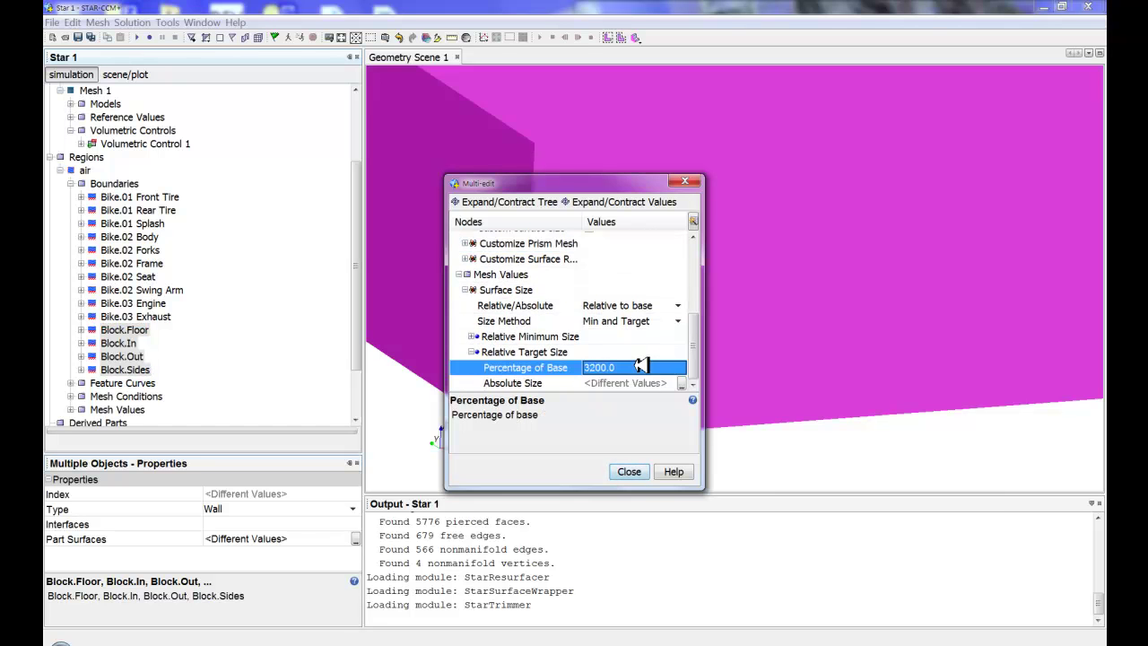
pyautogui.click(629, 471)
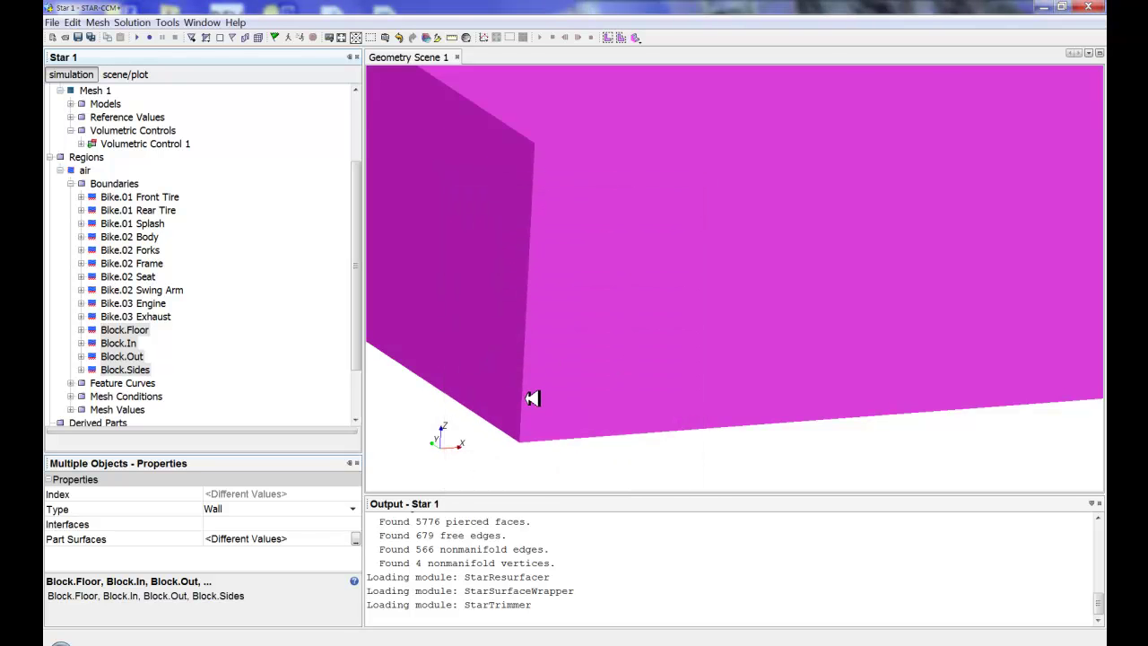
pyautogui.scroll(-2, 550, 359)
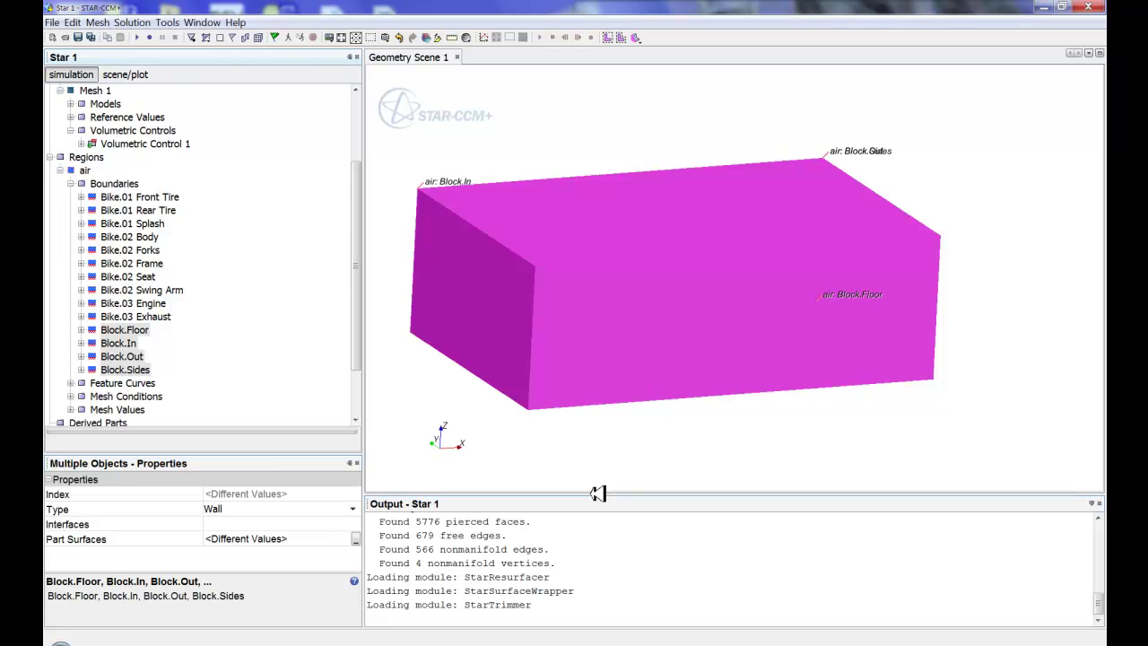
# - Set boundary types: Block.In Velocity Inlet, Block.Out Pressure Outlet, Block.Sides Symmetry Plane
pyautogui.click(586, 459)
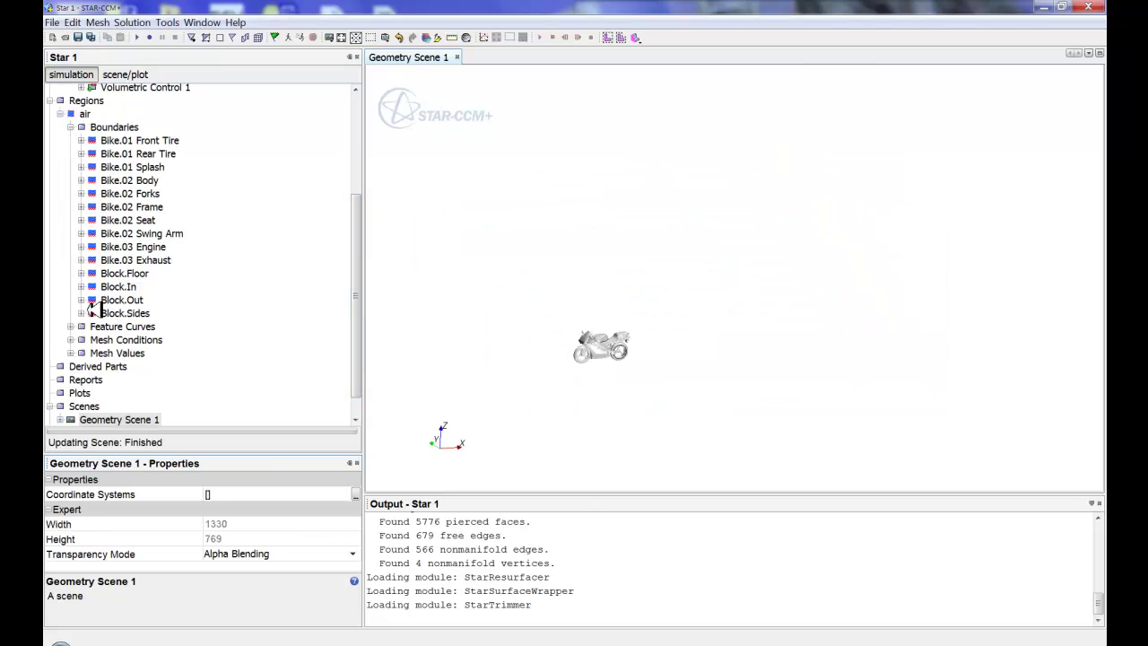
pyautogui.click(118, 286)
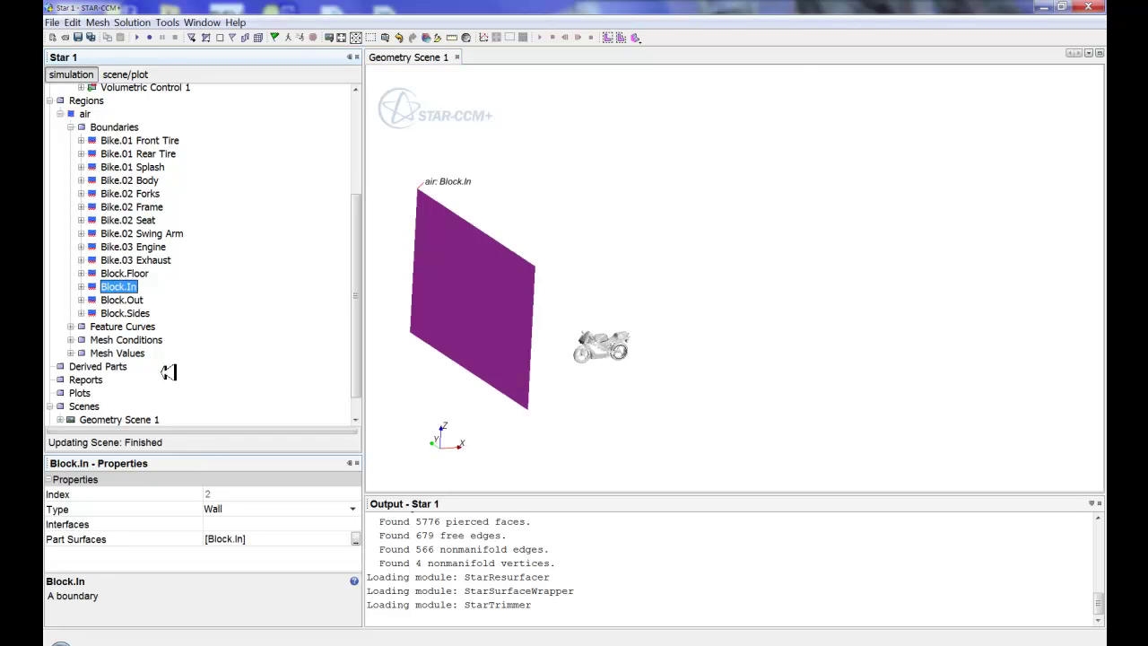
pyautogui.click(224, 508)
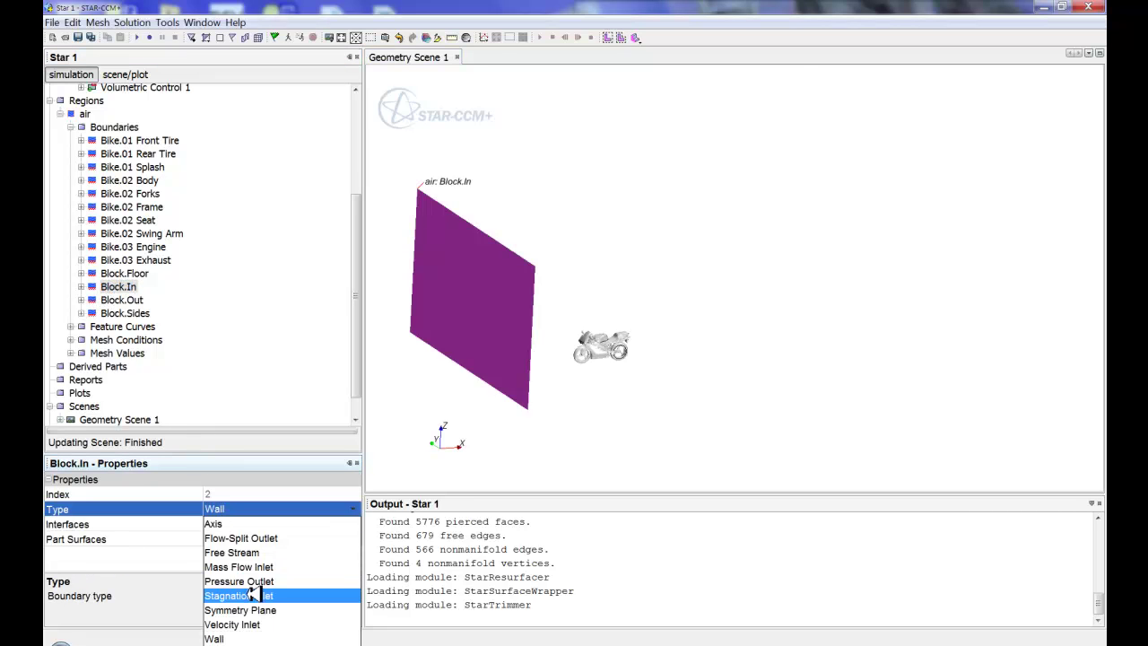
pyautogui.click(248, 620)
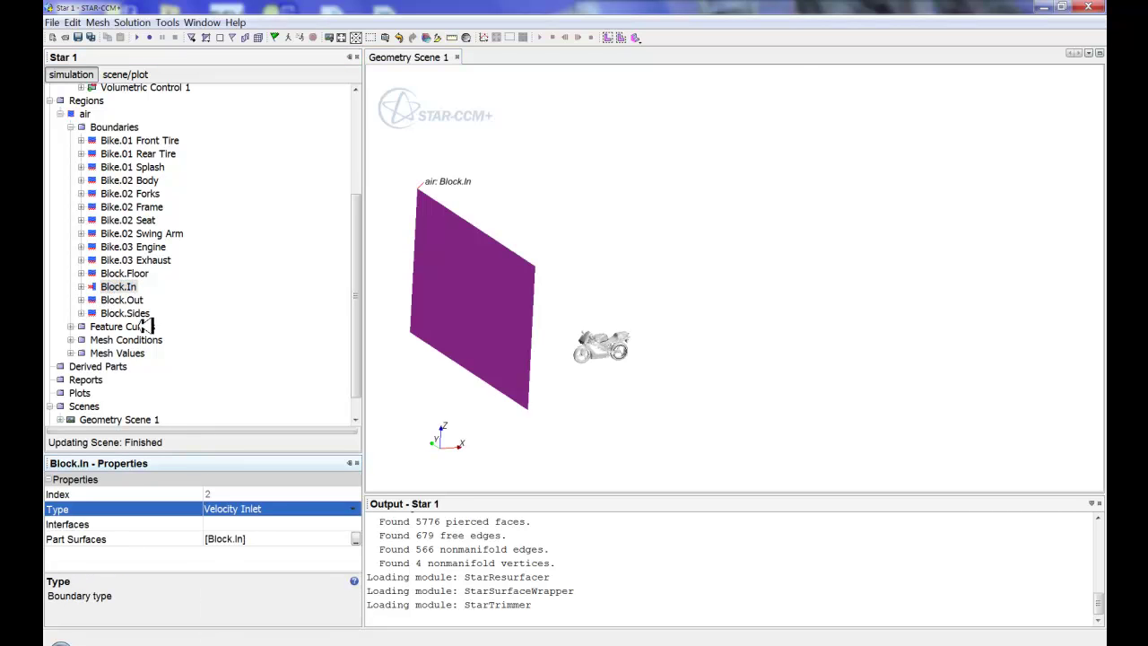
pyautogui.click(125, 287)
pyautogui.click(126, 299)
pyautogui.click(233, 507)
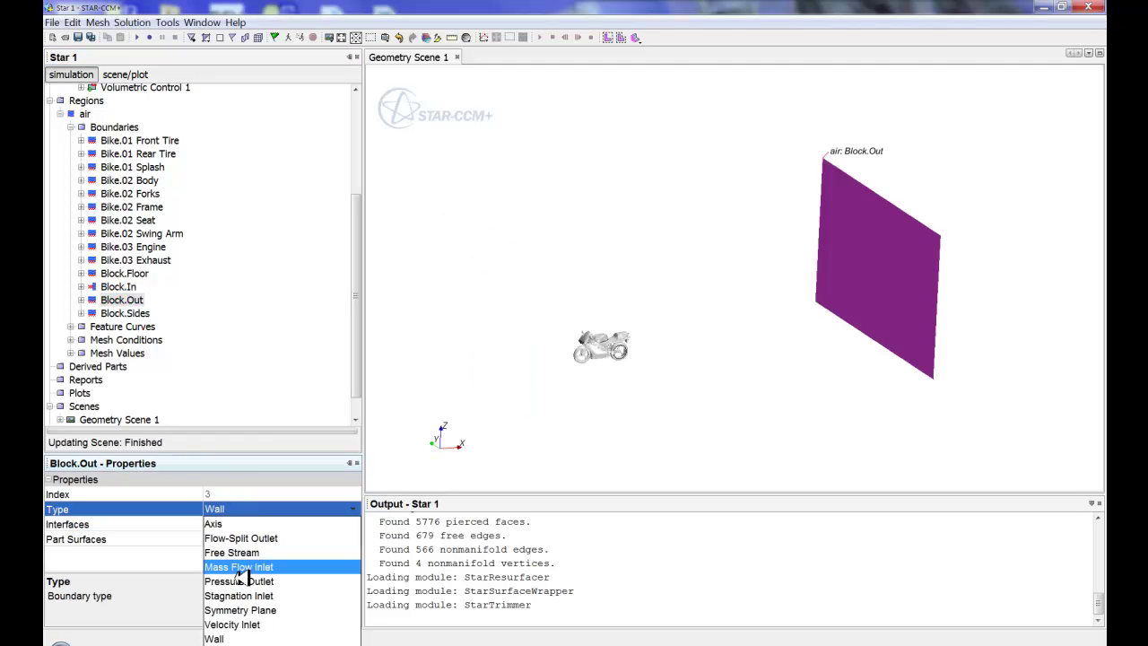
pyautogui.click(242, 581)
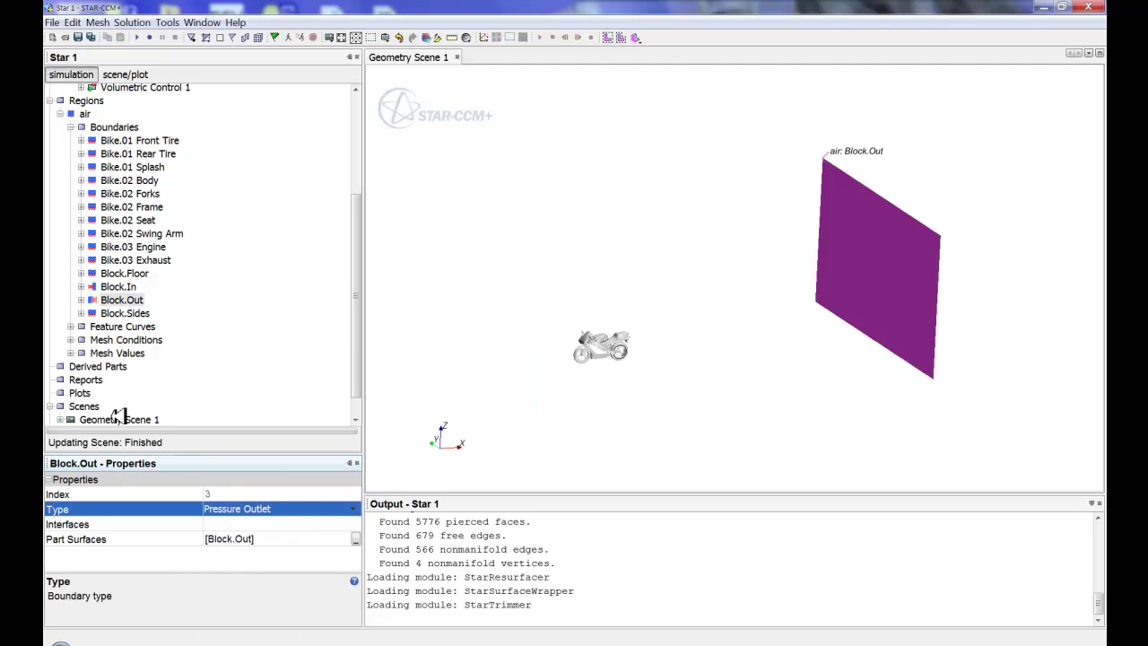
pyautogui.click(103, 314)
pyautogui.click(260, 508)
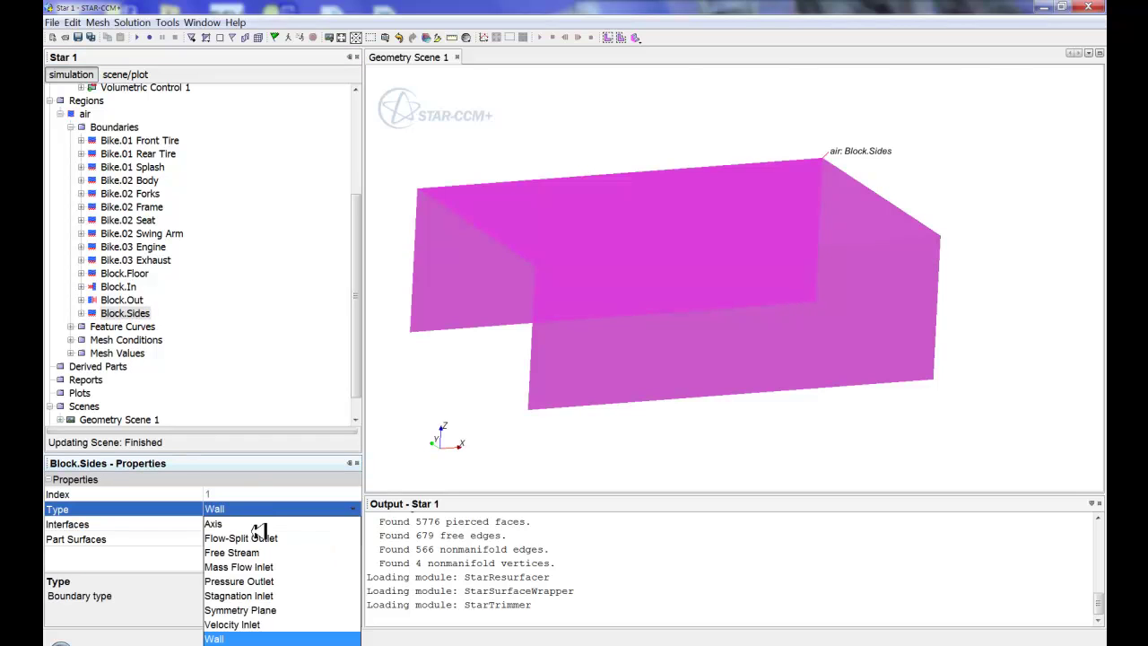
pyautogui.click(256, 609)
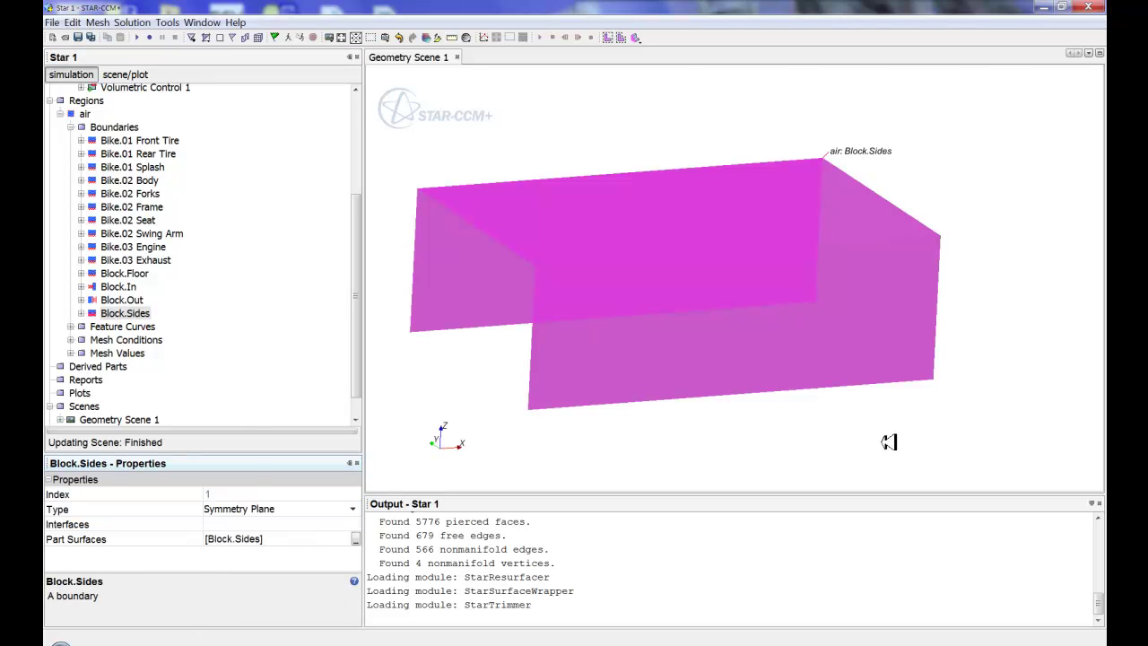
pyautogui.click(73, 127)
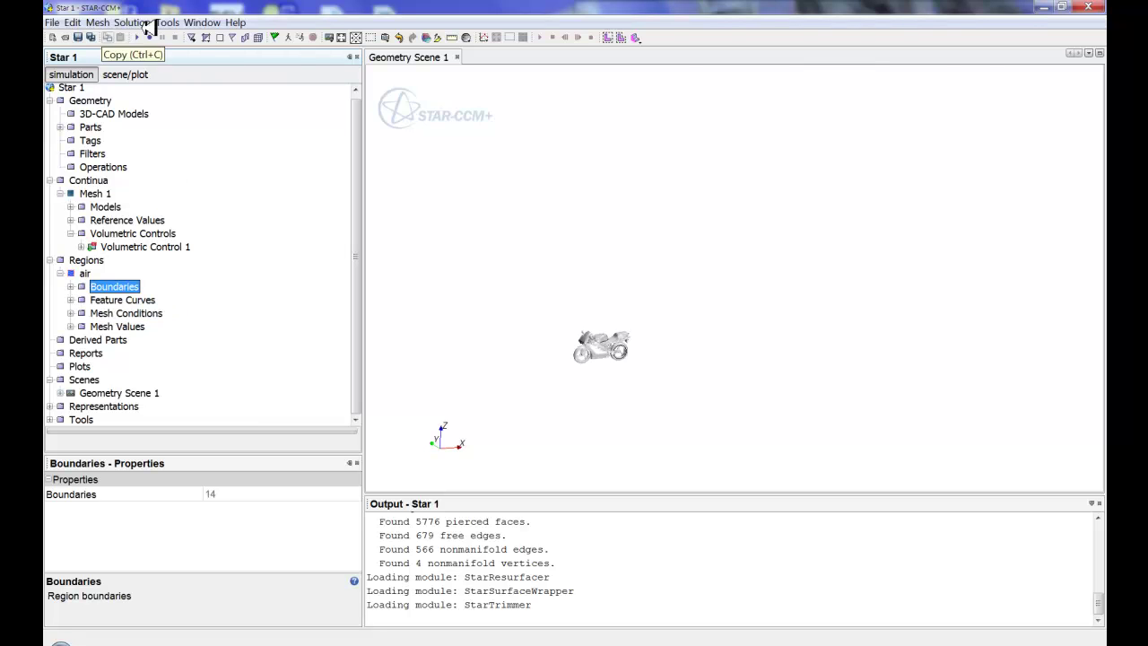
# - Regenerate the surface mesh and let the pipeline finish (193.14 s CPU time)
pyautogui.click(250, 38)
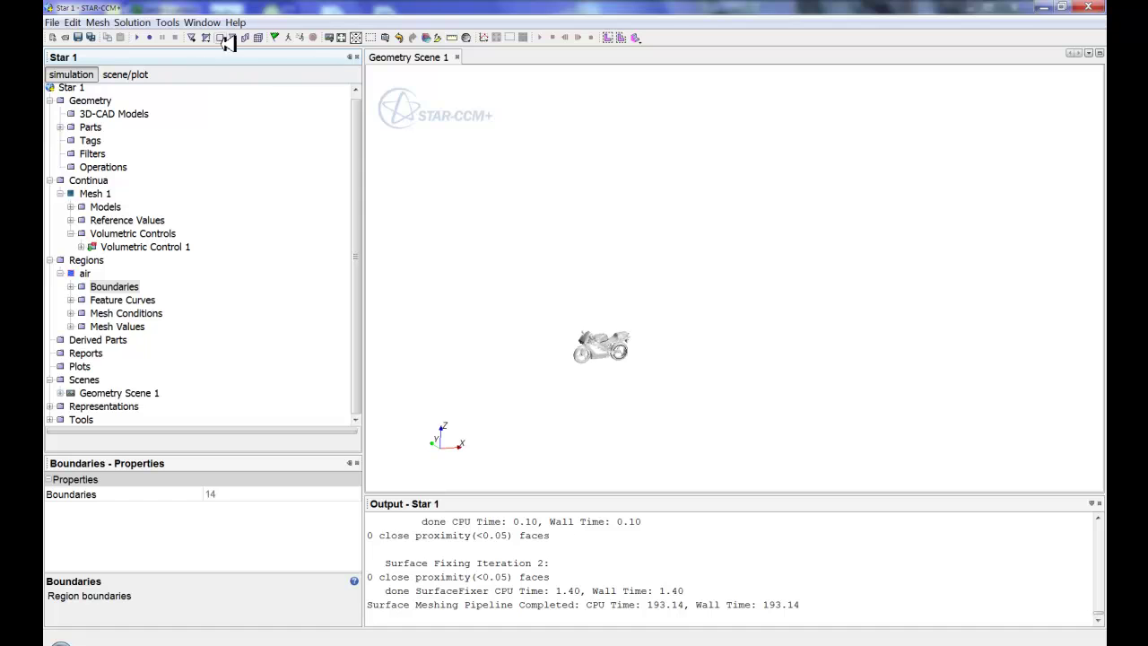
# - Create a new mesh scene and hide the tunnel's Block.Sides and Block.In walls
pyautogui.click(330, 38)
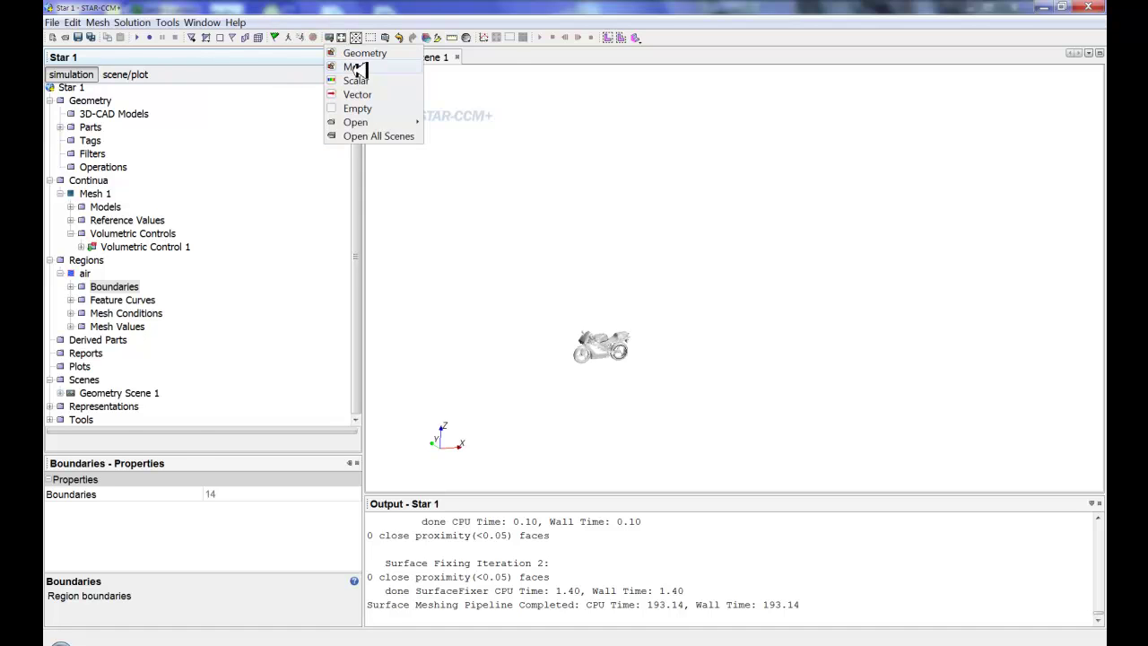
pyautogui.click(356, 67)
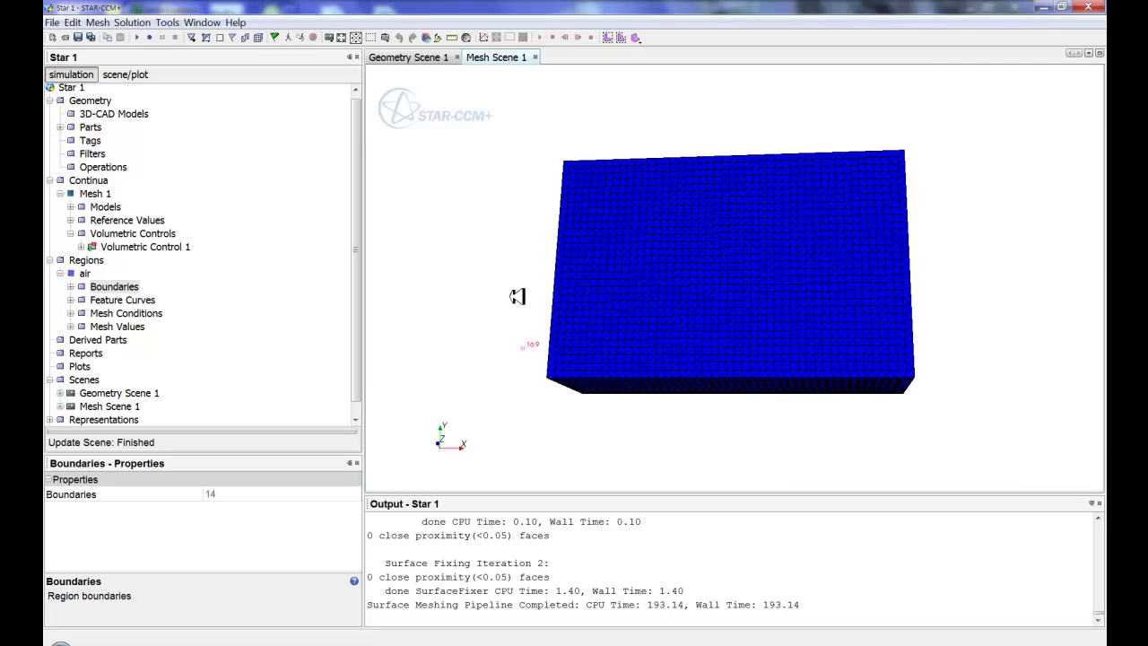
pyautogui.moveTo(515, 295); pyautogui.dragTo(638, 321)
pyautogui.rightClick(622, 310)
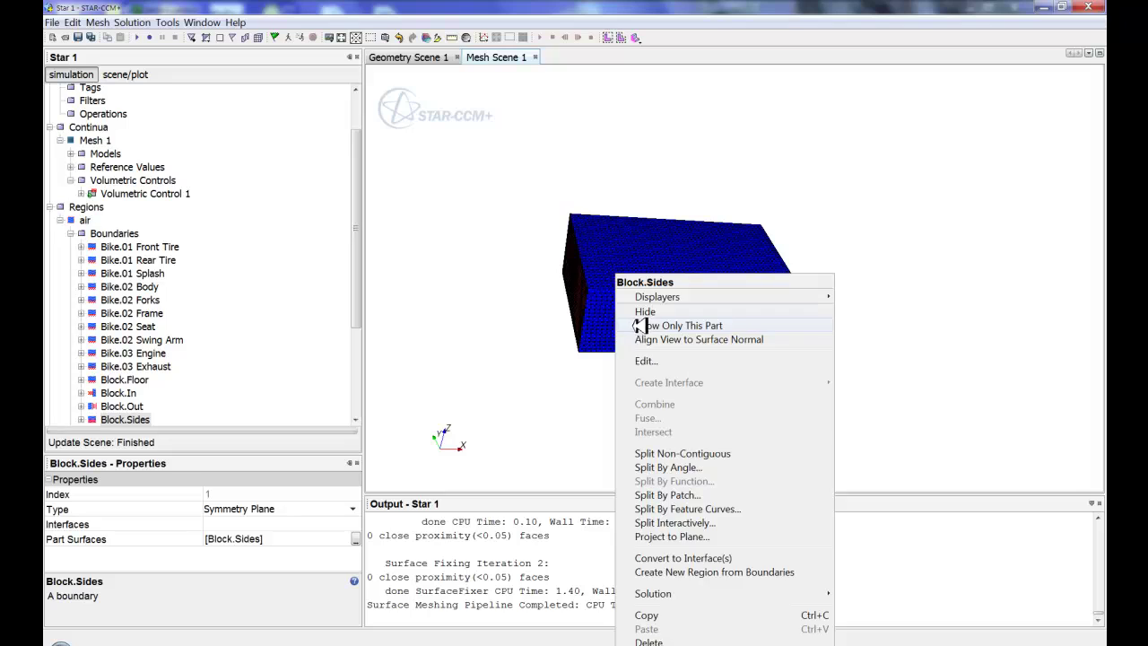
pyautogui.click(645, 311)
pyautogui.rightClick(594, 312)
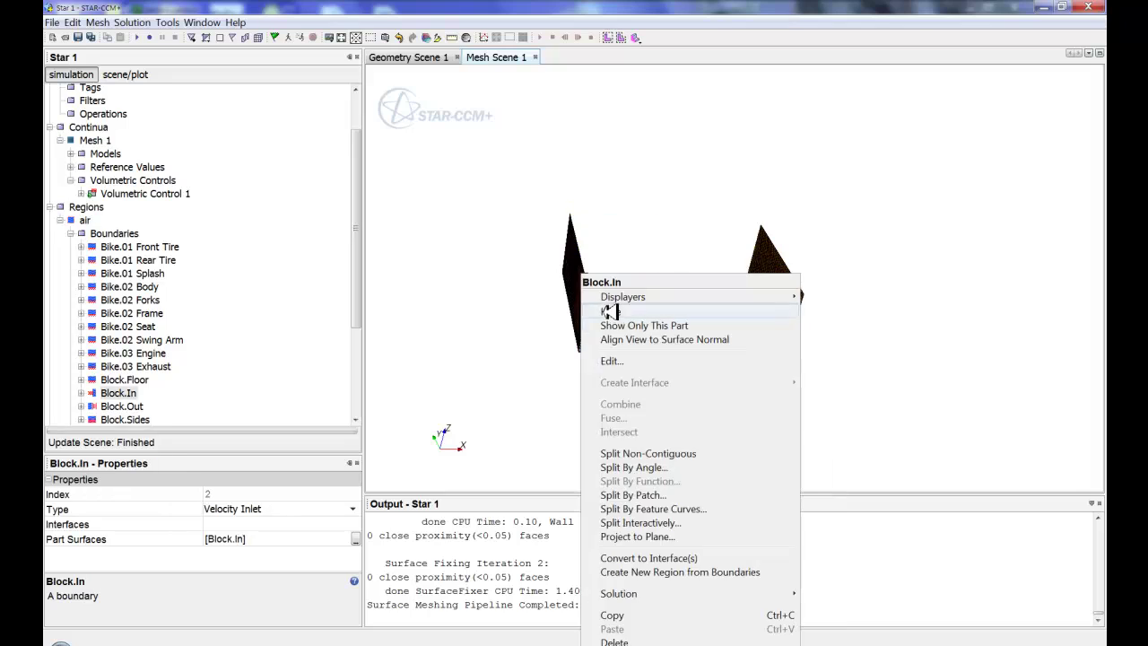
pyautogui.click(609, 311)
# - Orbit and zoom the mesh view past the fork and engine to the rear wheel's underside
pyautogui.scroll(10, 649, 307)
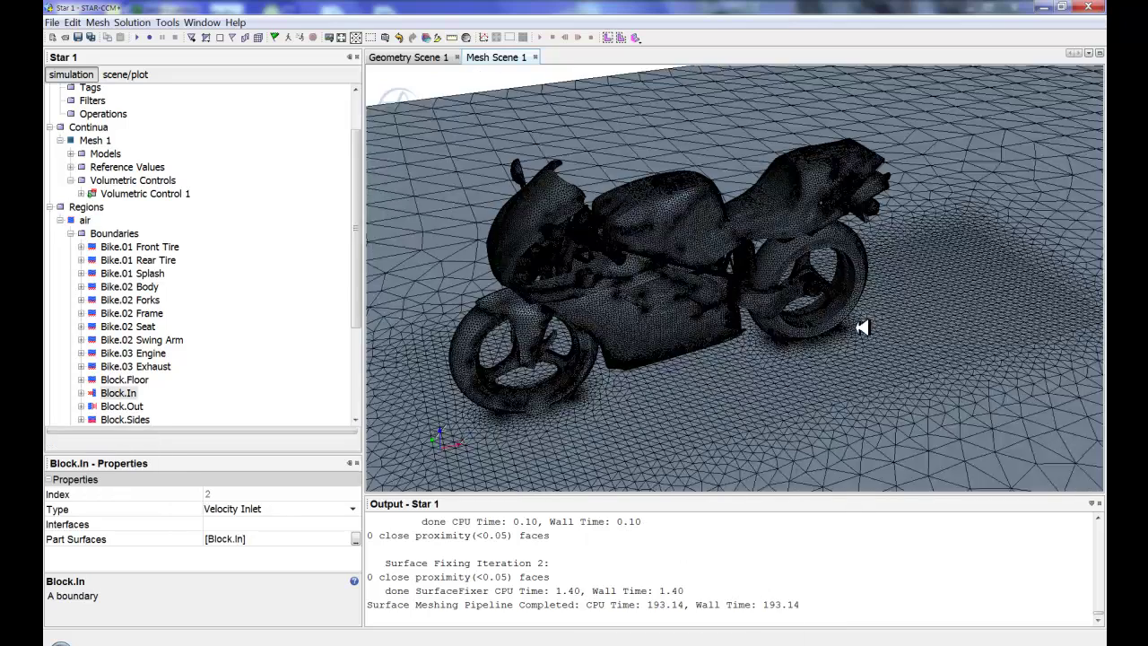
pyautogui.moveTo(862, 327); pyautogui.dragTo(727, 335)
pyautogui.scroll(8, 661, 225)
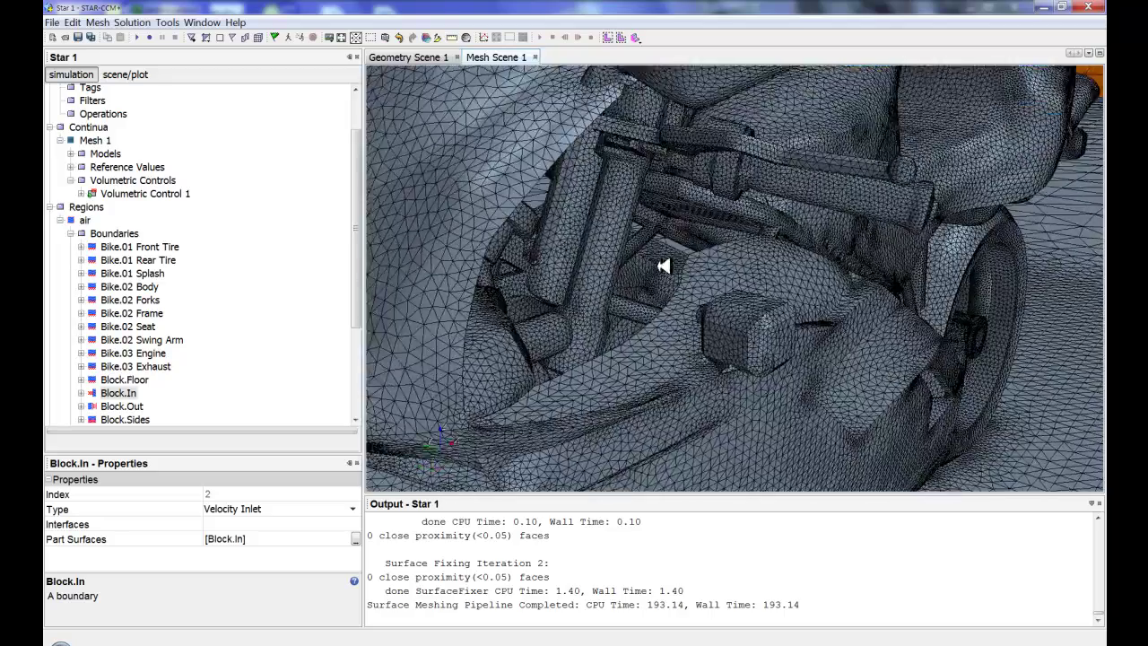
pyautogui.scroll(-3, 663, 267)
pyautogui.moveTo(660, 257); pyautogui.dragTo(894, 273)
pyautogui.scroll(4, 670, 298)
pyautogui.scroll(-10, 830, 305)
pyautogui.scroll(10, 729, 325)
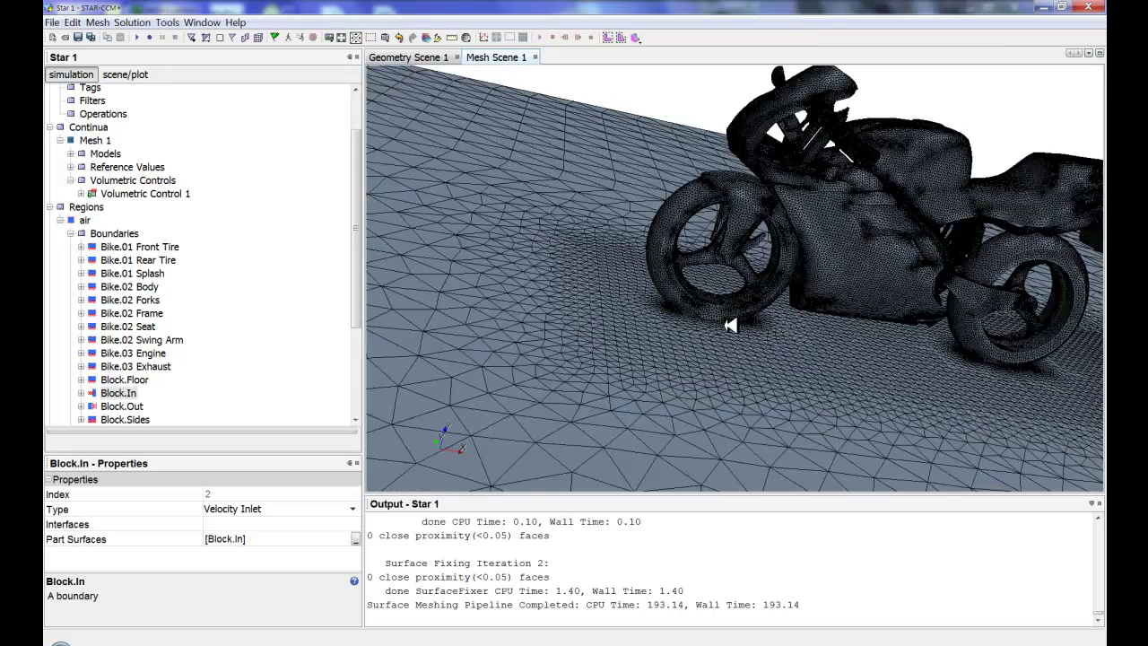
pyautogui.scroll(5, 734, 301)
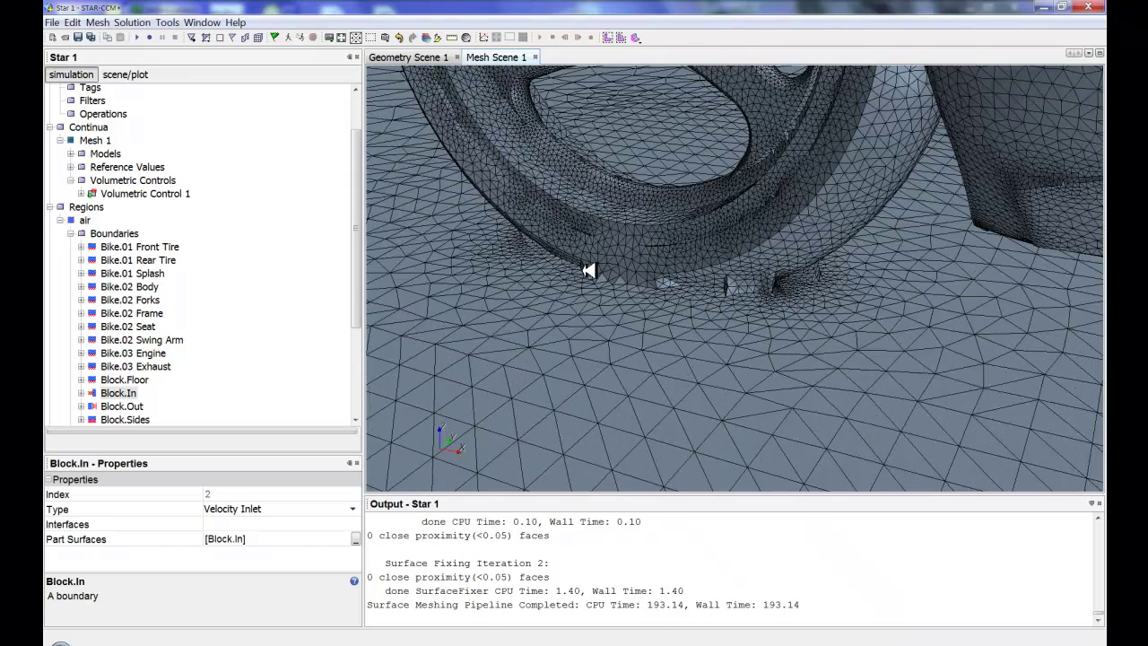
pyautogui.moveTo(733, 309); pyautogui.dragTo(765, 327)
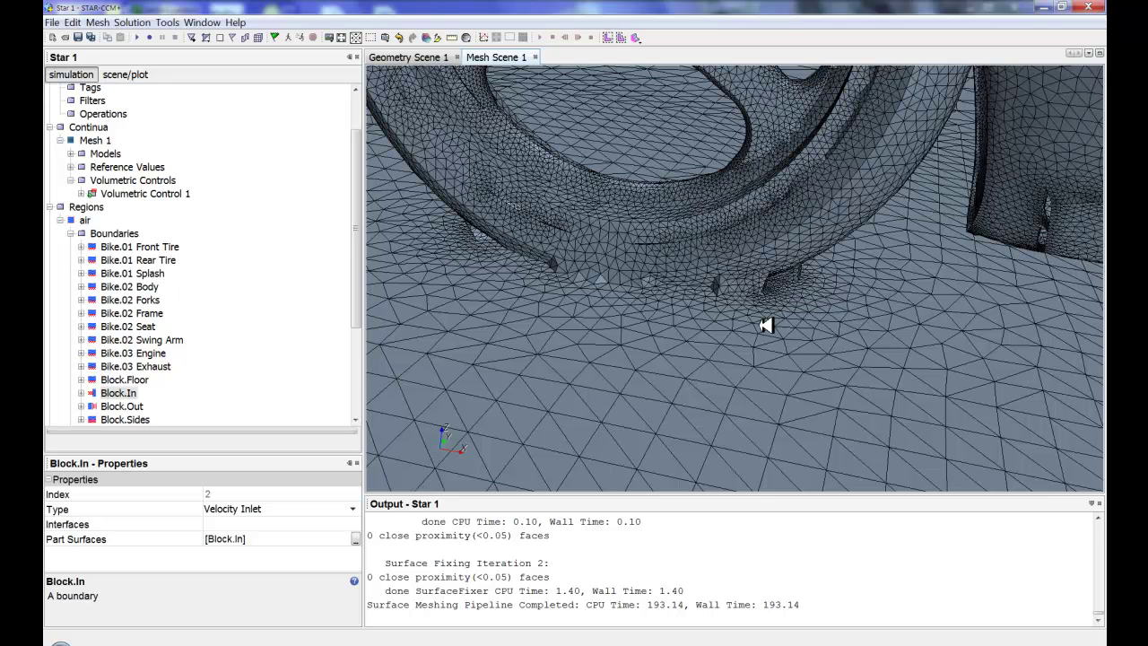
# - Set the Mesh 1 displayer's Color Mode to Distinguish Parts
pyautogui.click(126, 74)
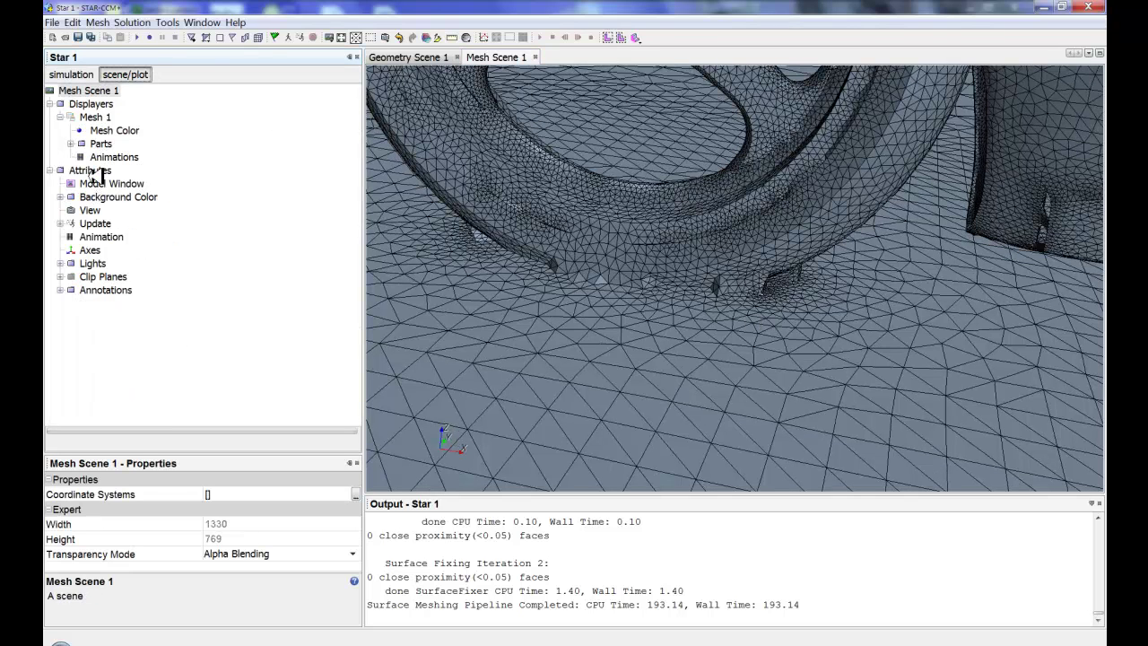
pyautogui.click(89, 105)
pyautogui.click(93, 117)
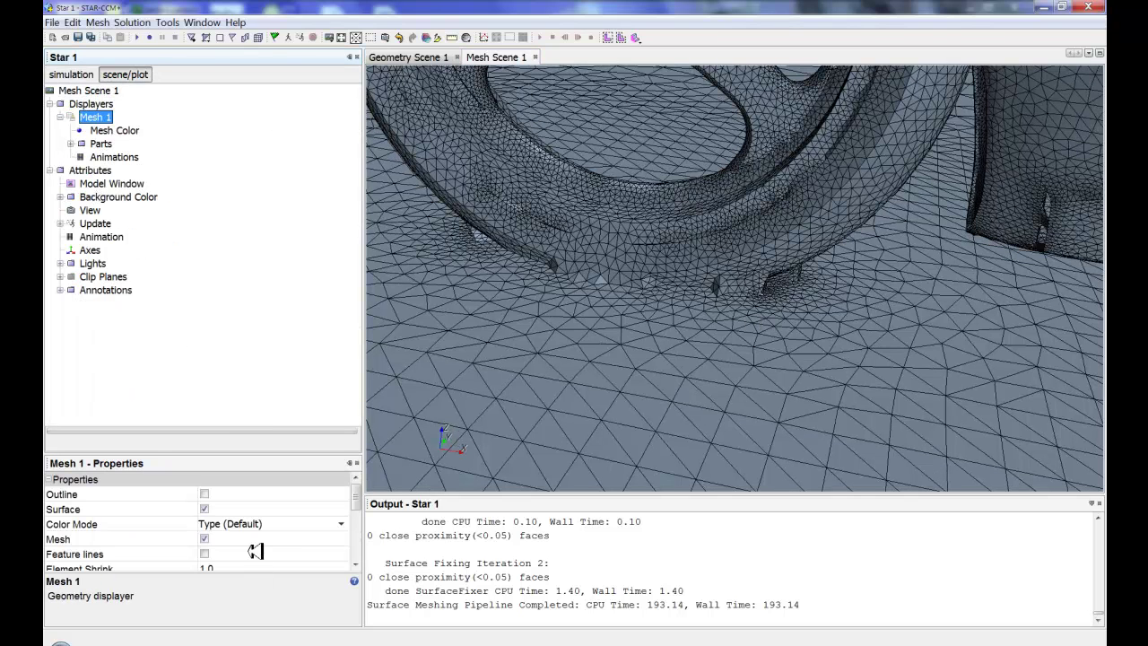
pyautogui.click(240, 522)
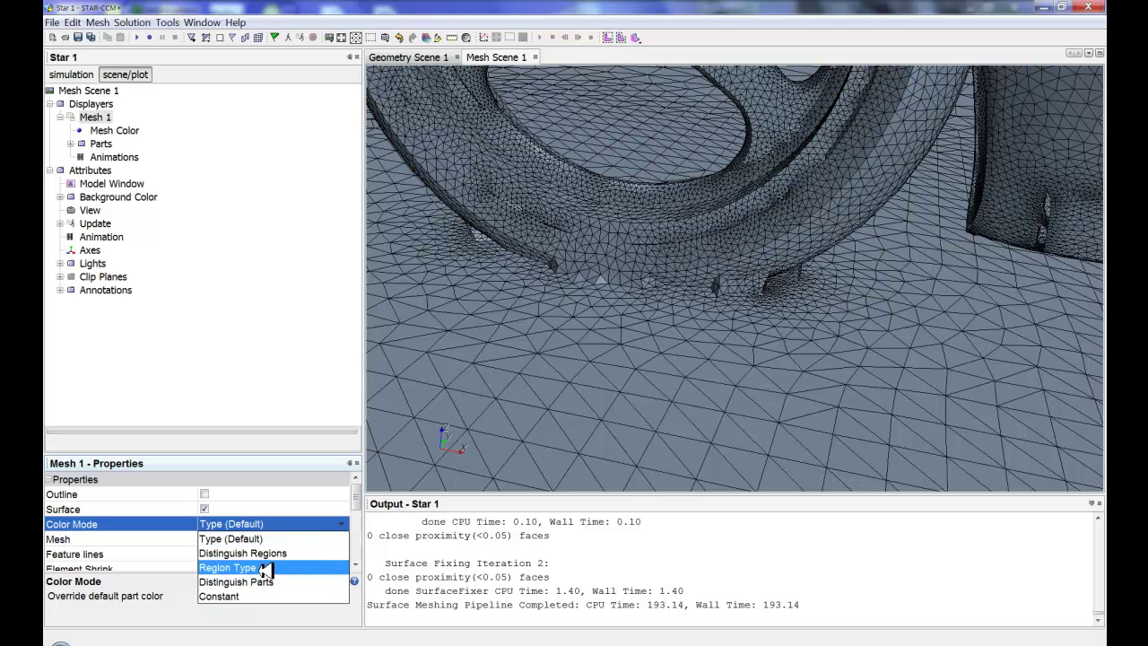
pyautogui.click(263, 581)
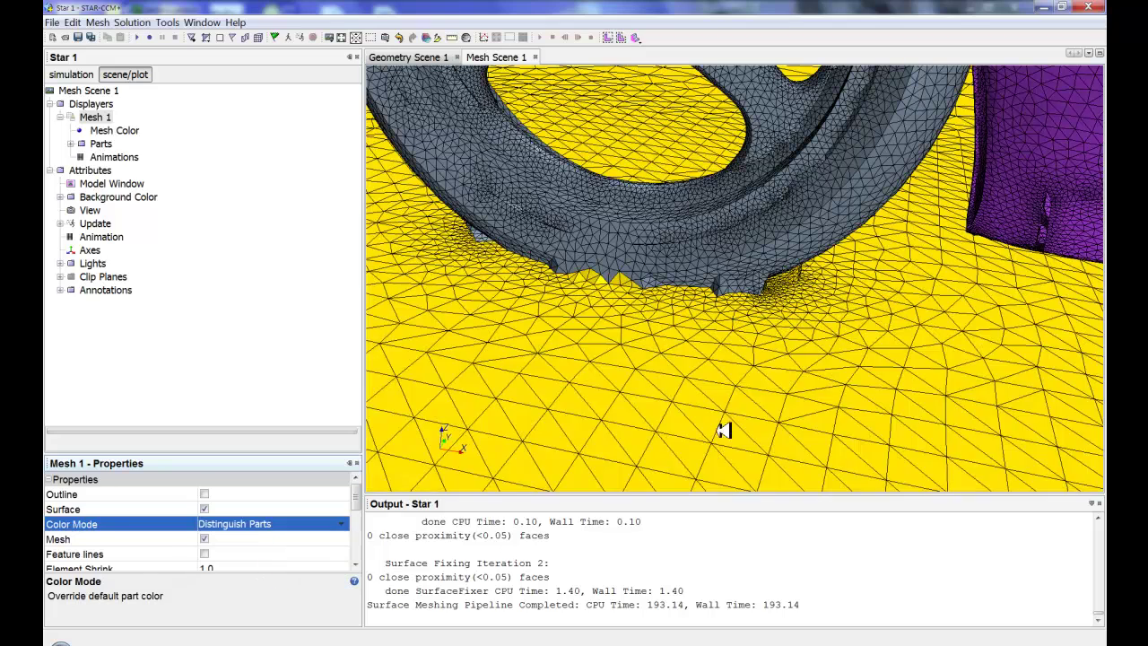
pyautogui.moveTo(728, 403); pyautogui.dragTo(631, 340)
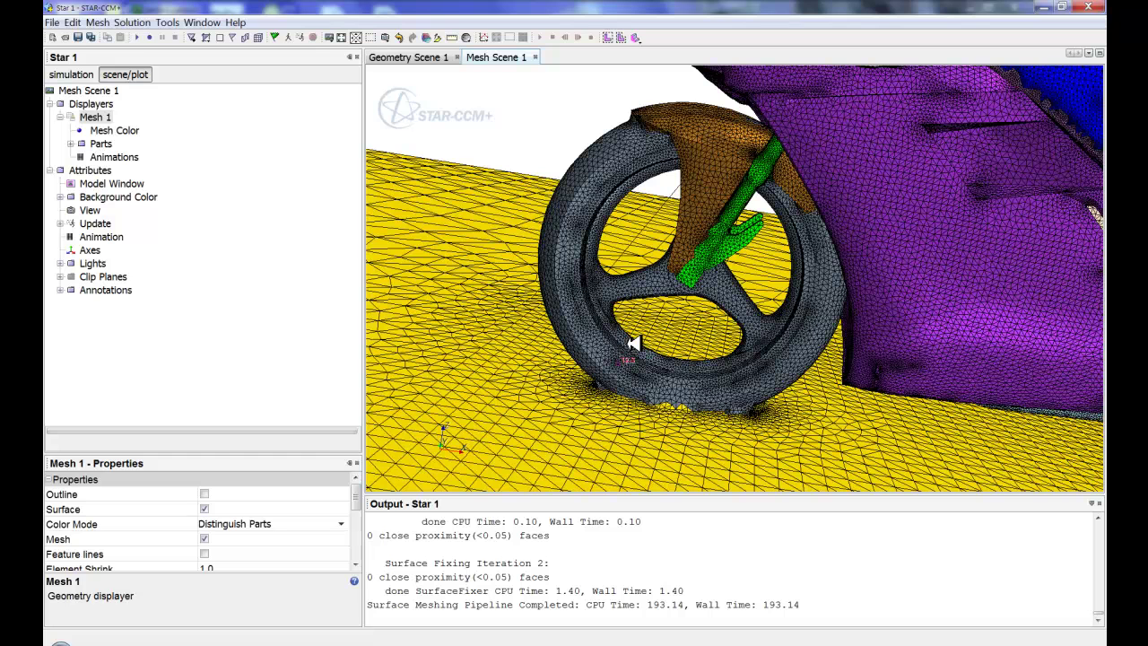
# - Apply a different surface representation to the mesh scene
pyautogui.rightClick(536, 164)
pyautogui.moveTo(618, 219)
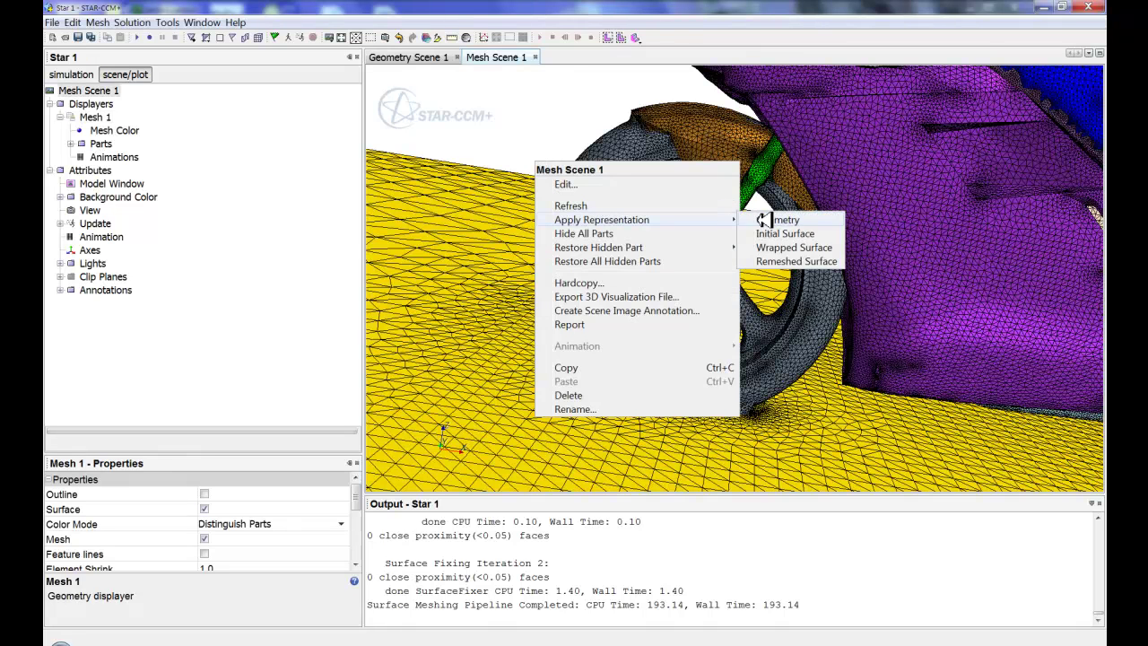
pyautogui.click(758, 247)
pyautogui.scroll(2, 638, 400)
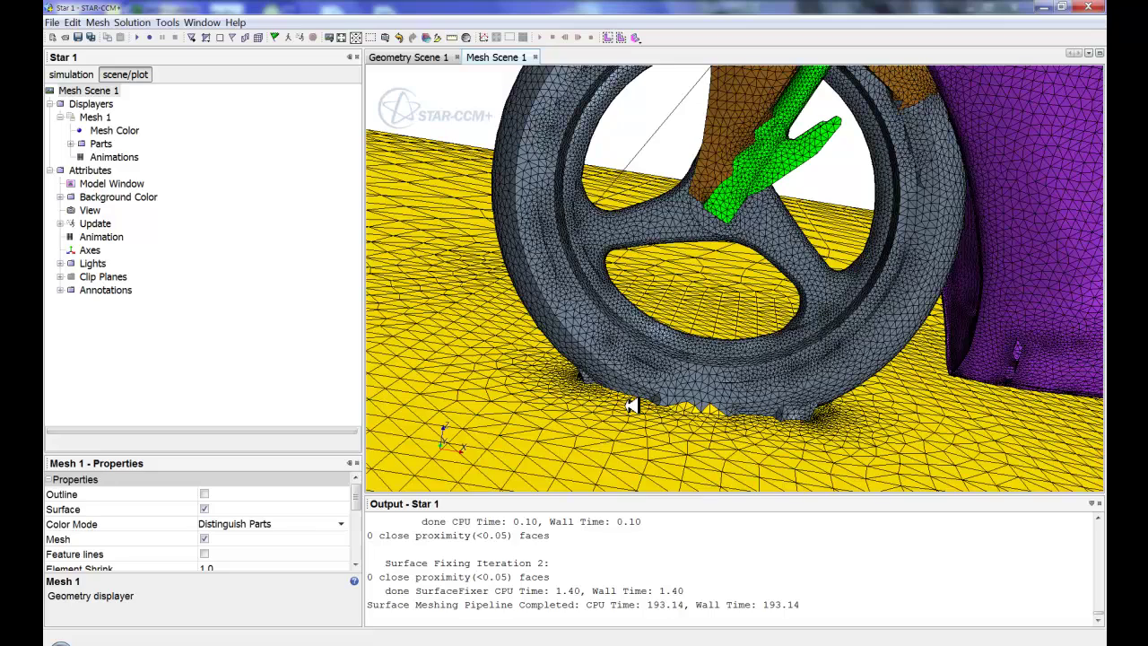
pyautogui.scroll(3, 638, 400)
pyautogui.scroll(3, 896, 418)
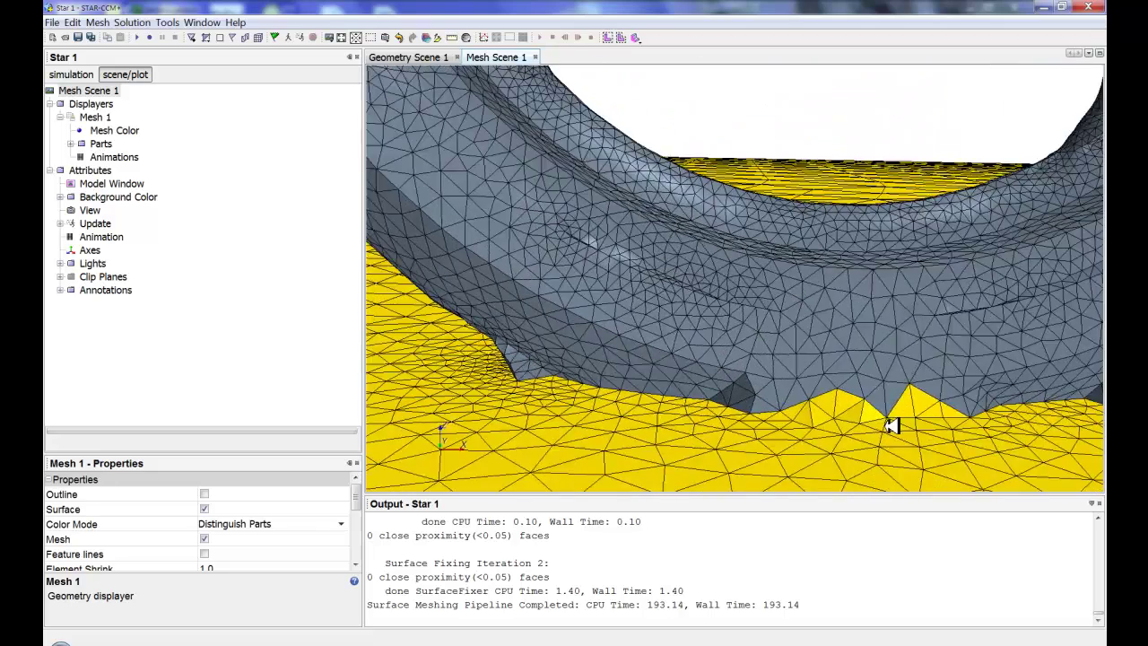
# - Zoom in on the tyre's floor contact patch and the fender-wheel gap
pyautogui.moveTo(723, 384); pyautogui.dragTo(786, 397)
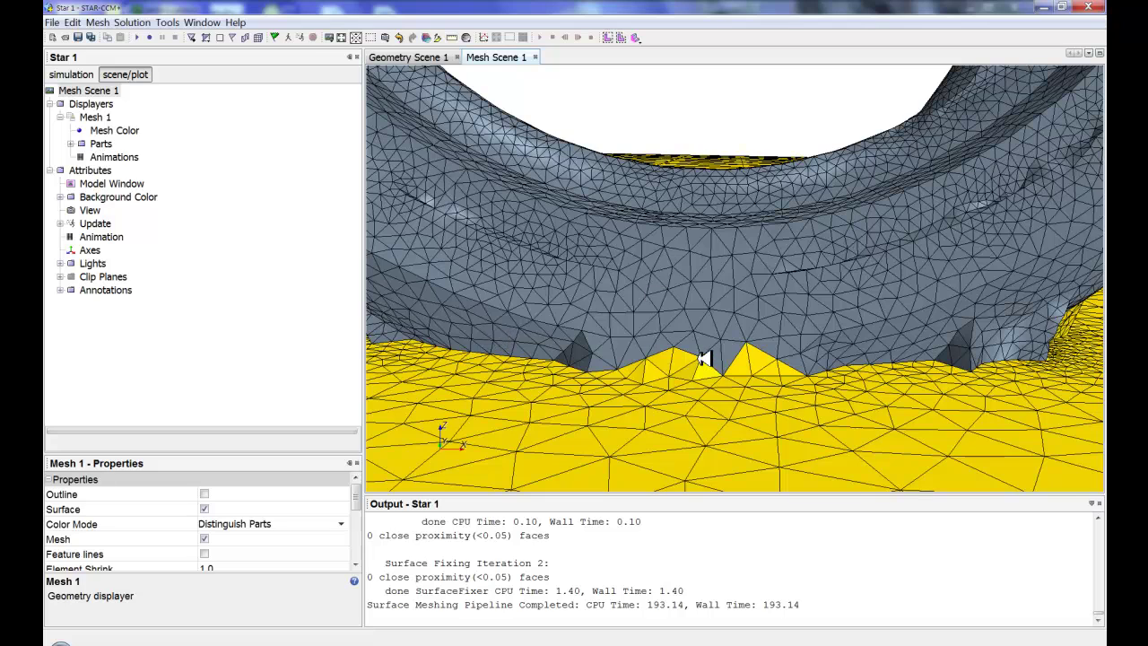
pyautogui.scroll(-5, 694, 352)
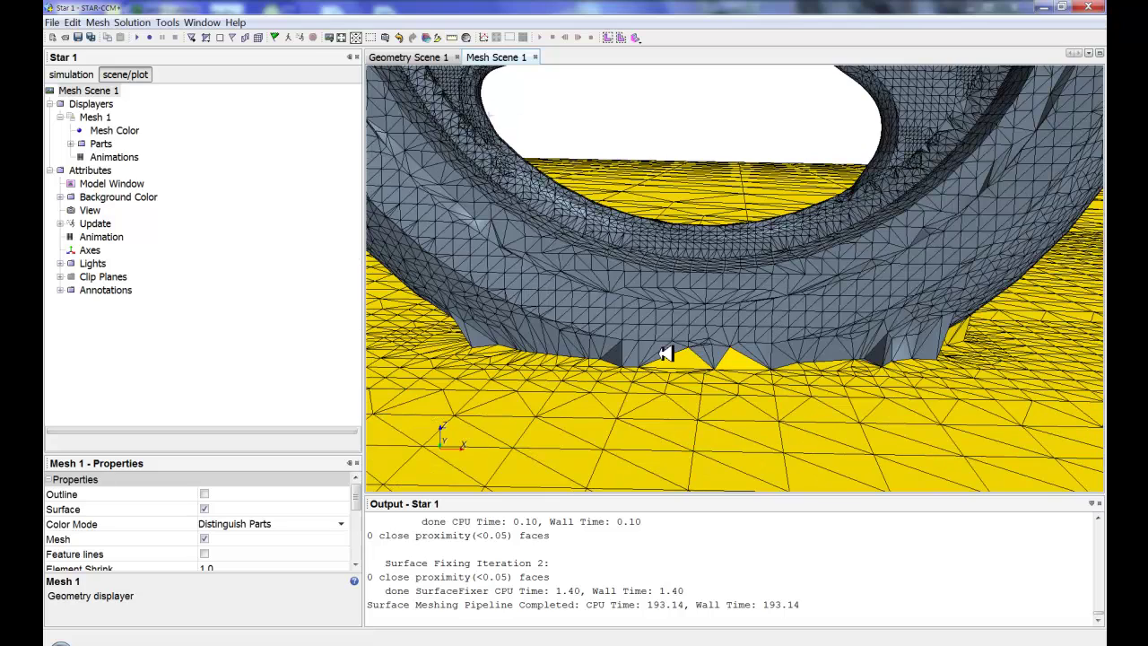
pyautogui.moveTo(627, 357); pyautogui.dragTo(786, 343)
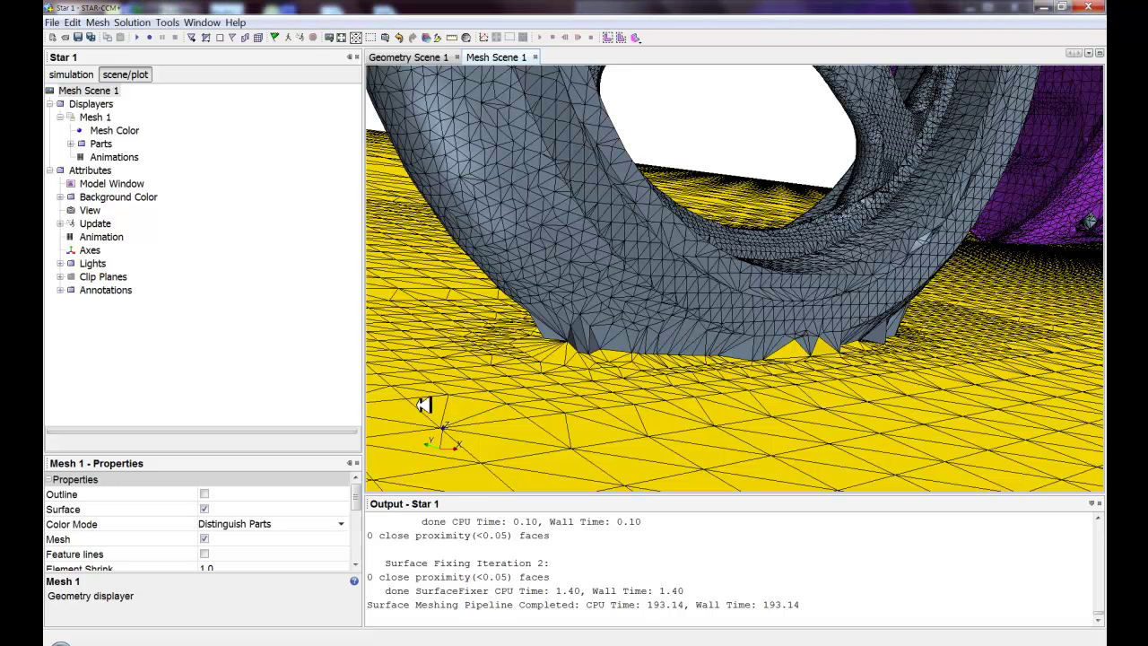
pyautogui.moveTo(423, 406); pyautogui.dragTo(446, 392)
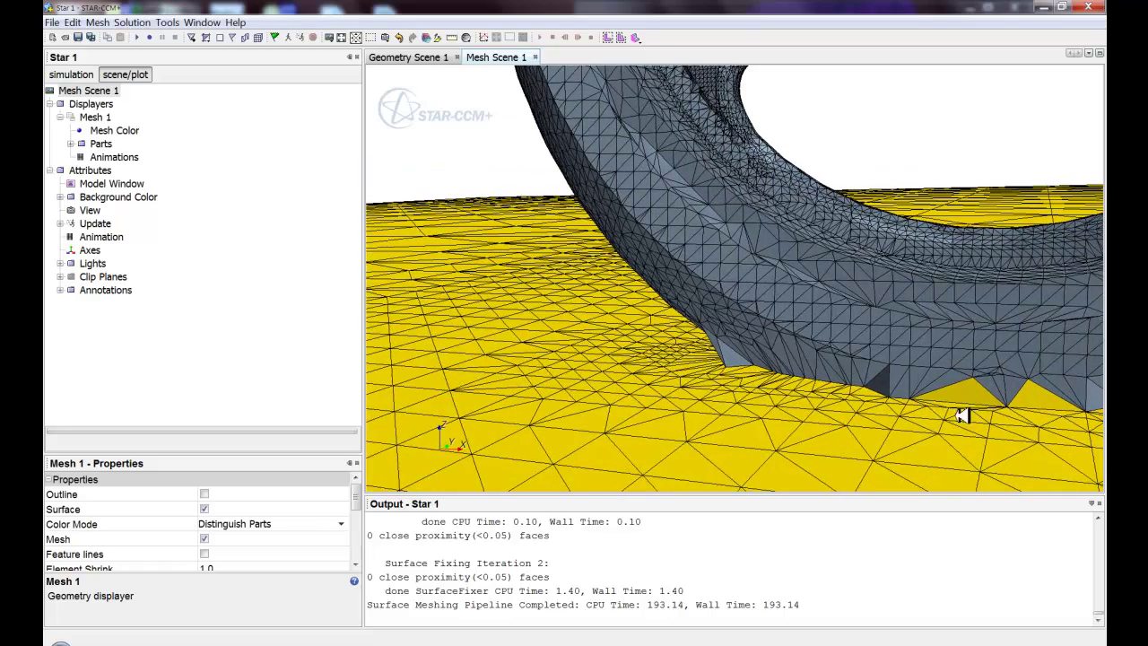
pyautogui.moveTo(961, 414); pyautogui.dragTo(668, 369, button='middle')
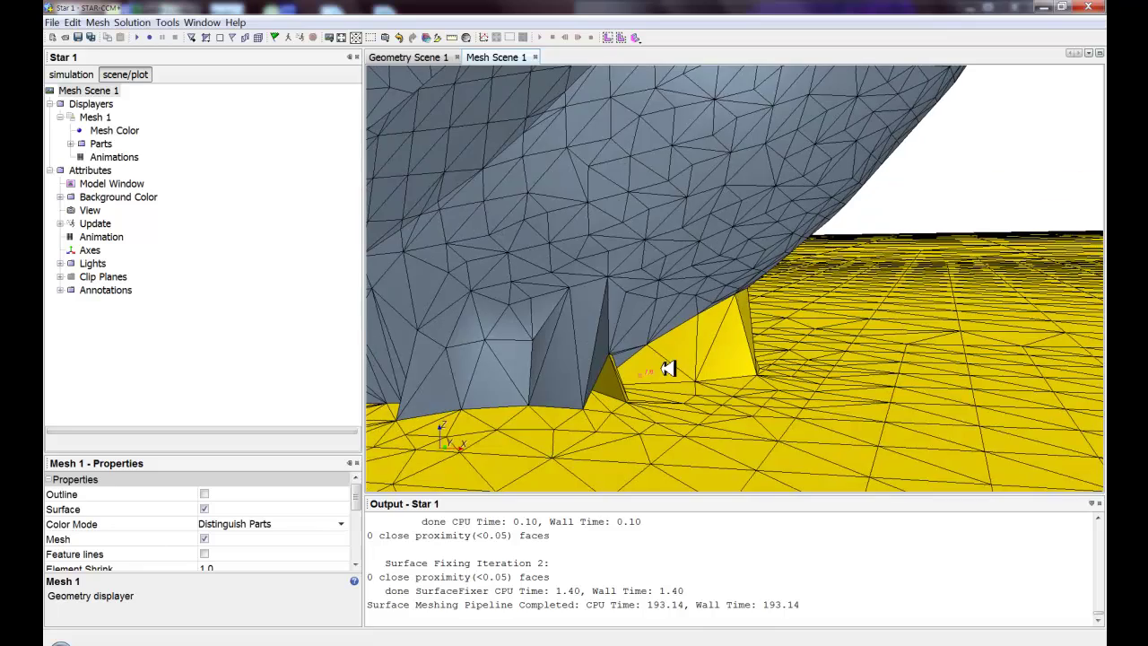
pyautogui.scroll(-5, 661, 368)
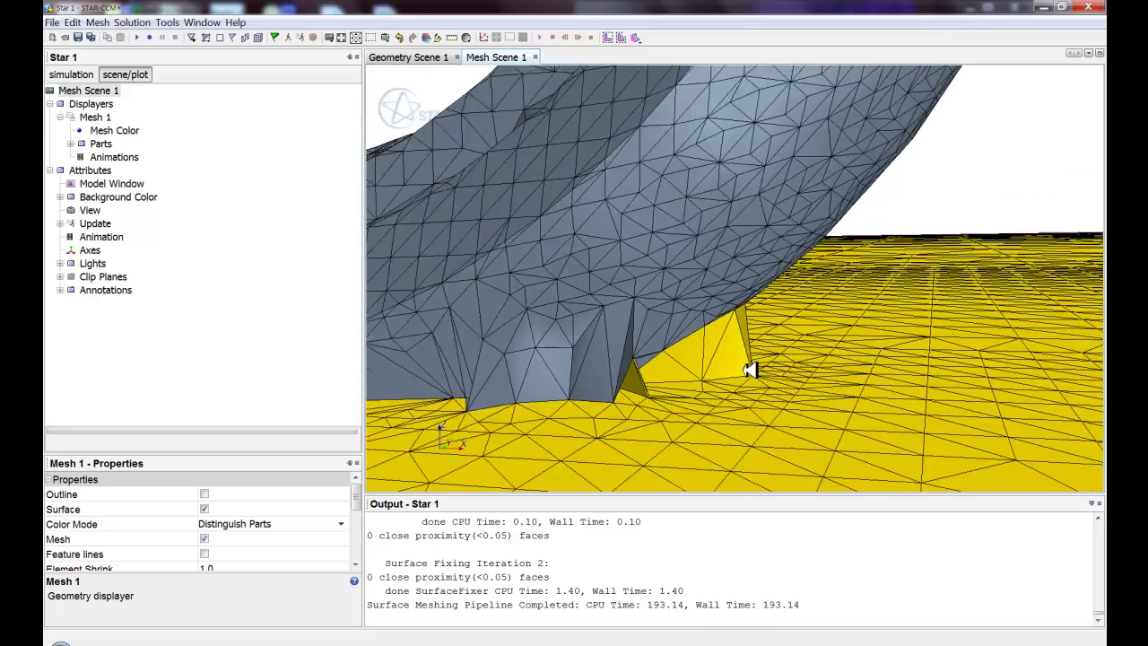
pyautogui.scroll(-5, 791, 367)
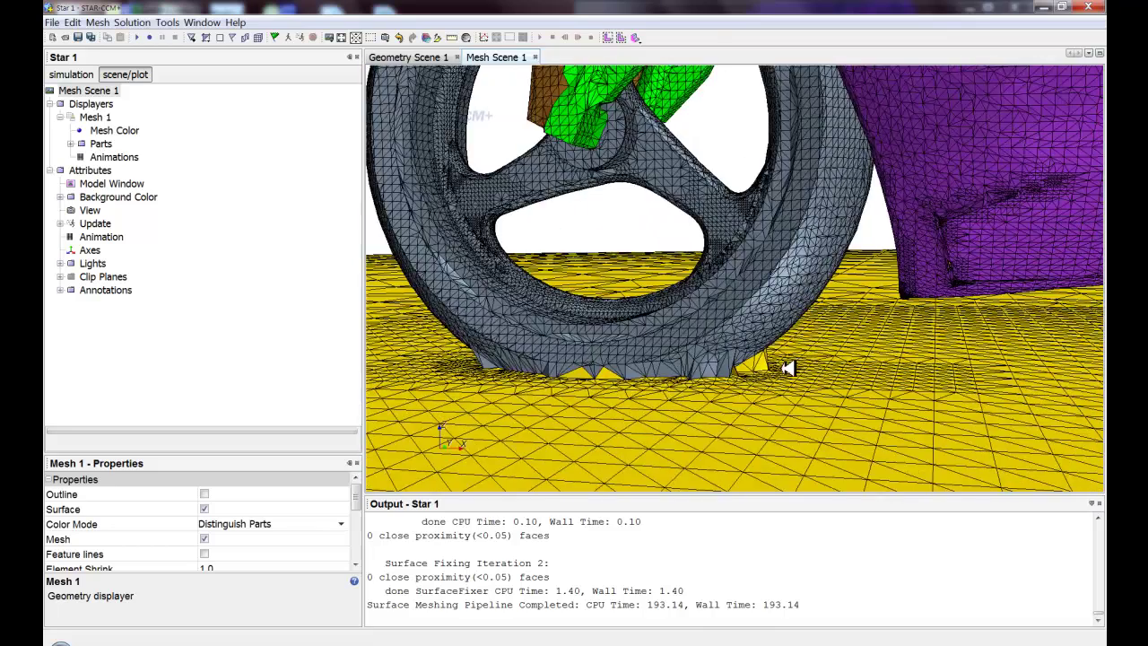
pyautogui.moveTo(789, 367); pyautogui.dragTo(515, 376)
pyautogui.moveTo(565, 315); pyautogui.dragTo(497, 309)
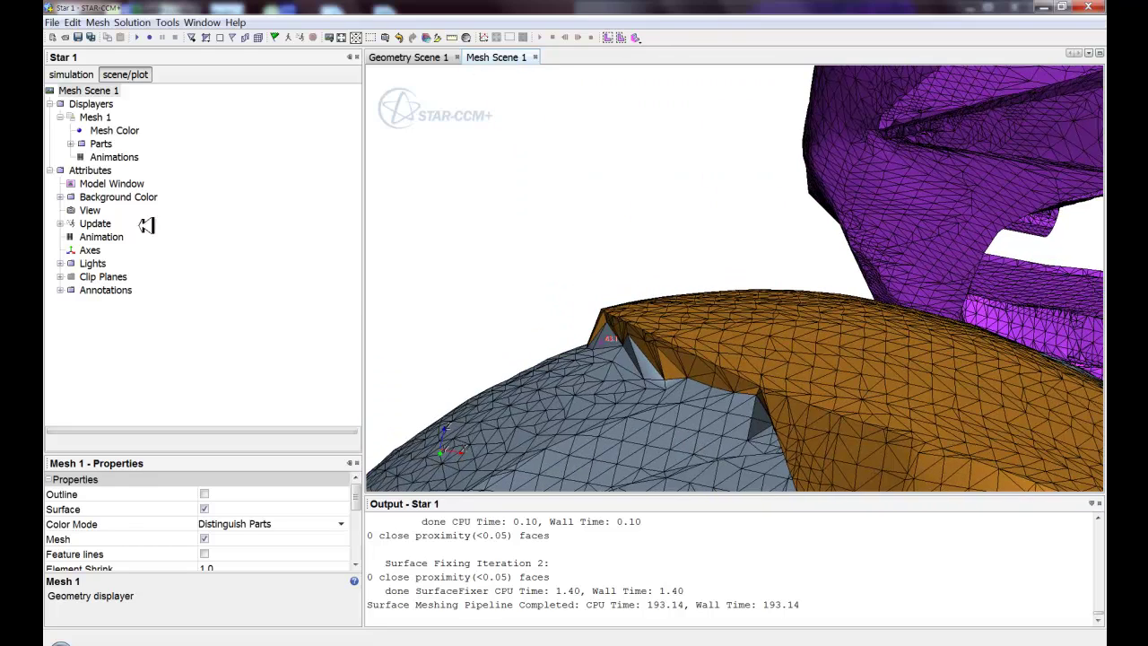
# - Add a One Group Contact Prevention Set under the air region's Mesh Values > Contact Prevention
pyautogui.click(71, 75)
pyautogui.click(59, 219)
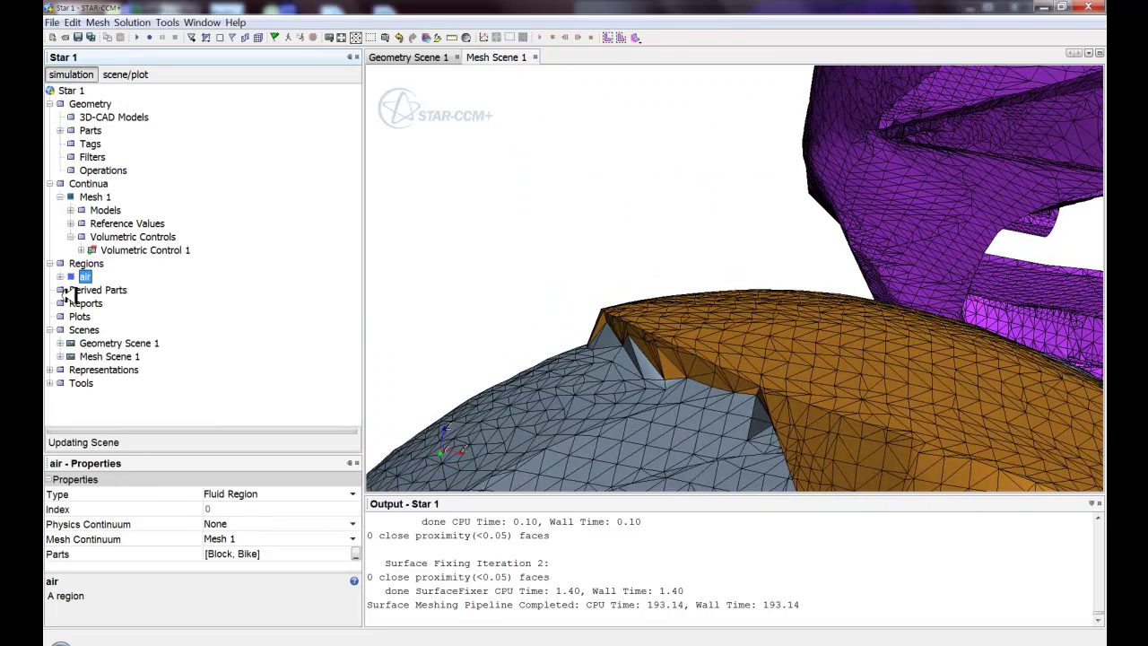
pyautogui.click(77, 290)
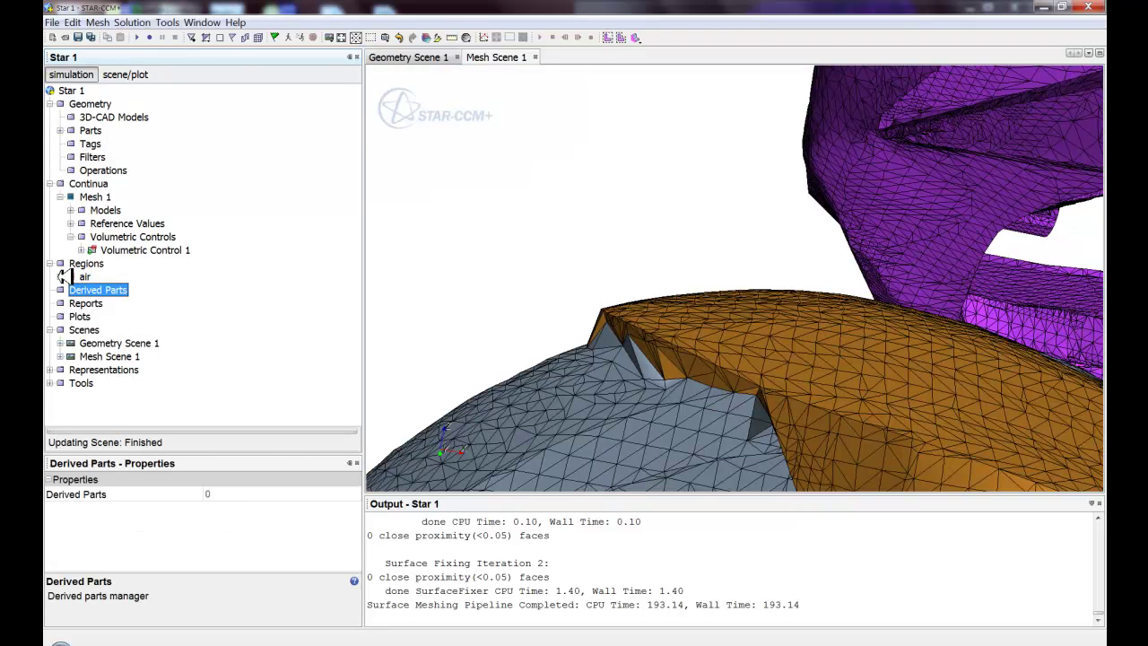
pyautogui.click(60, 276)
pyautogui.click(70, 192)
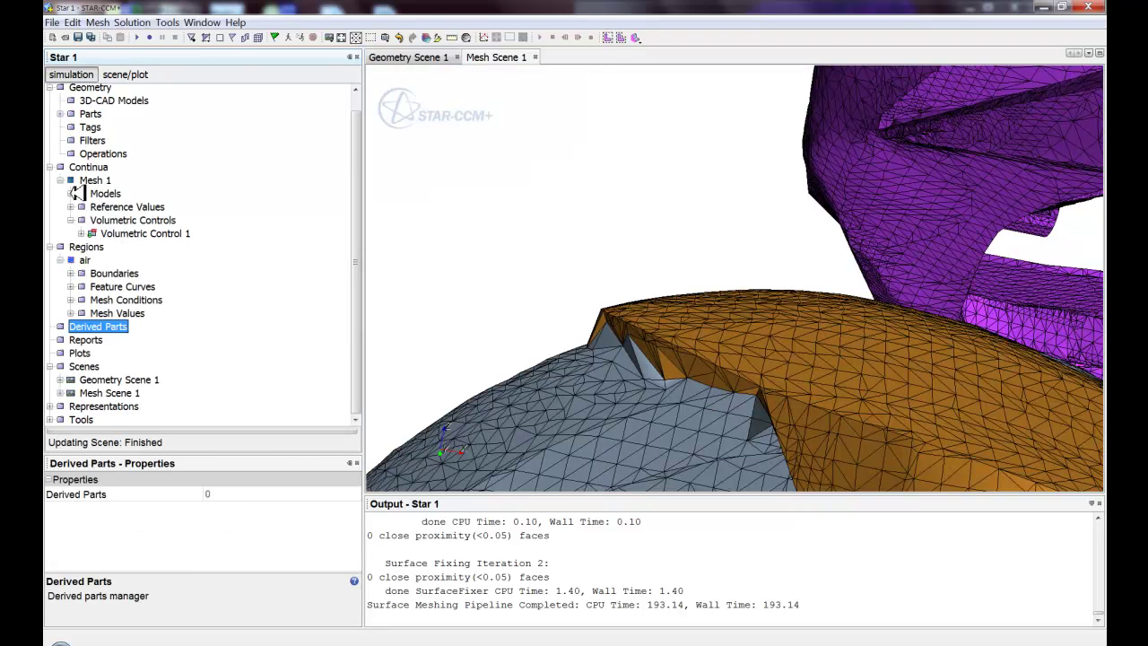
pyautogui.click(71, 313)
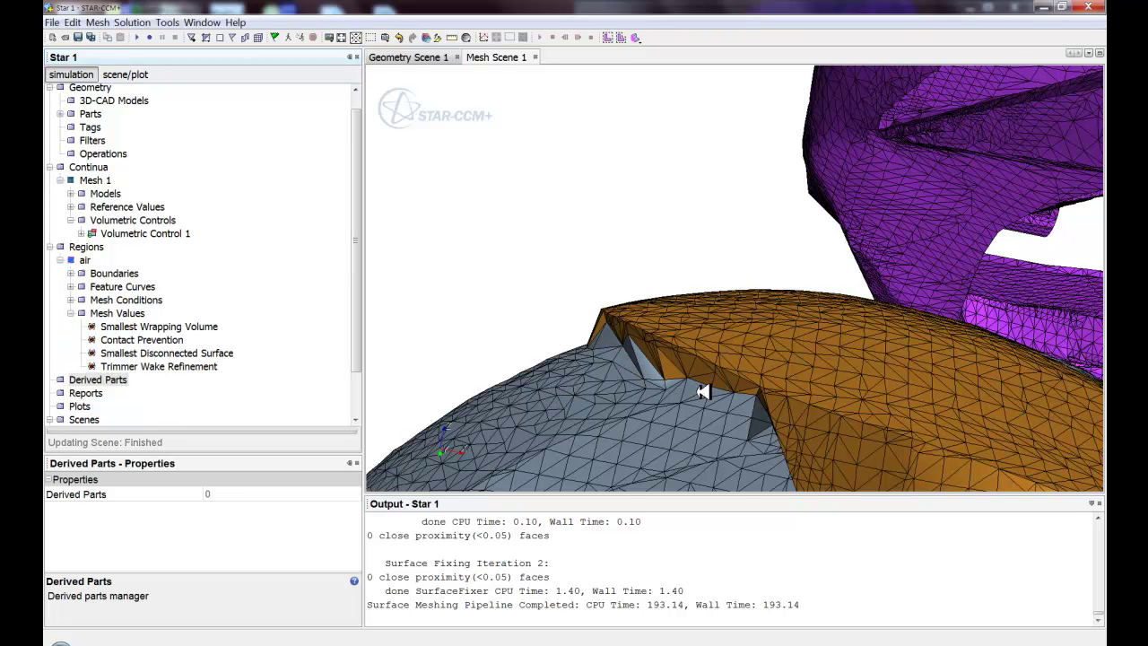
pyautogui.click(124, 340)
pyautogui.rightClick(124, 340)
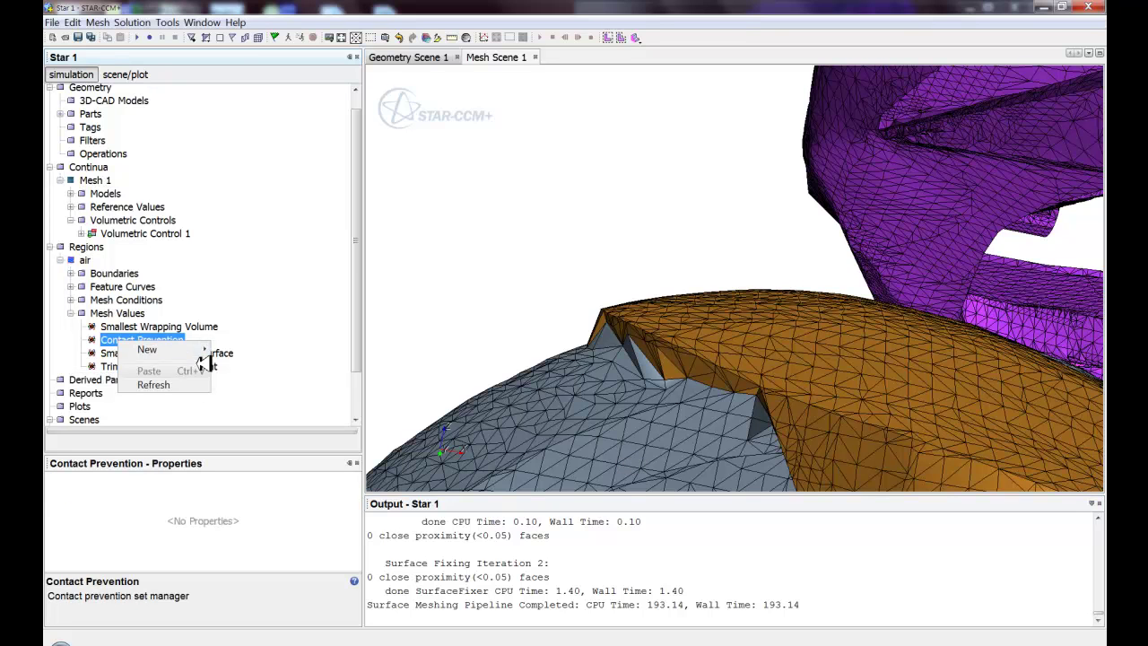
pyautogui.click(230, 348)
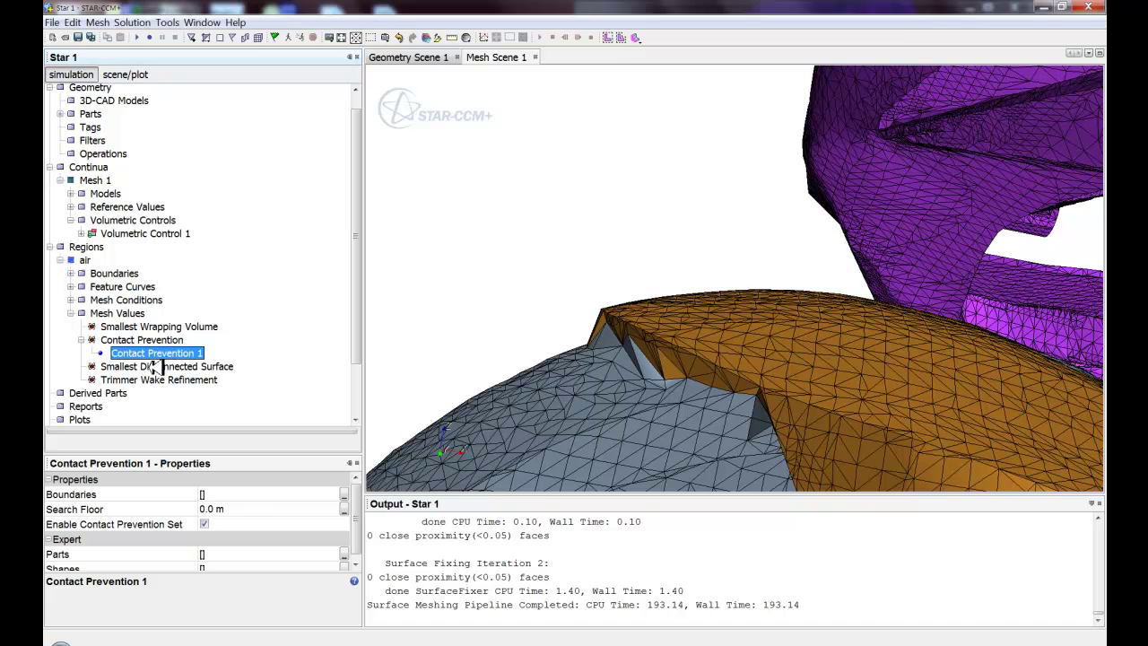
# - Include the Bike.01 Front Tire, Bike.01 Rear Tire and Block.Floor boundaries in Contact Prevention 1
pyautogui.click(228, 494)
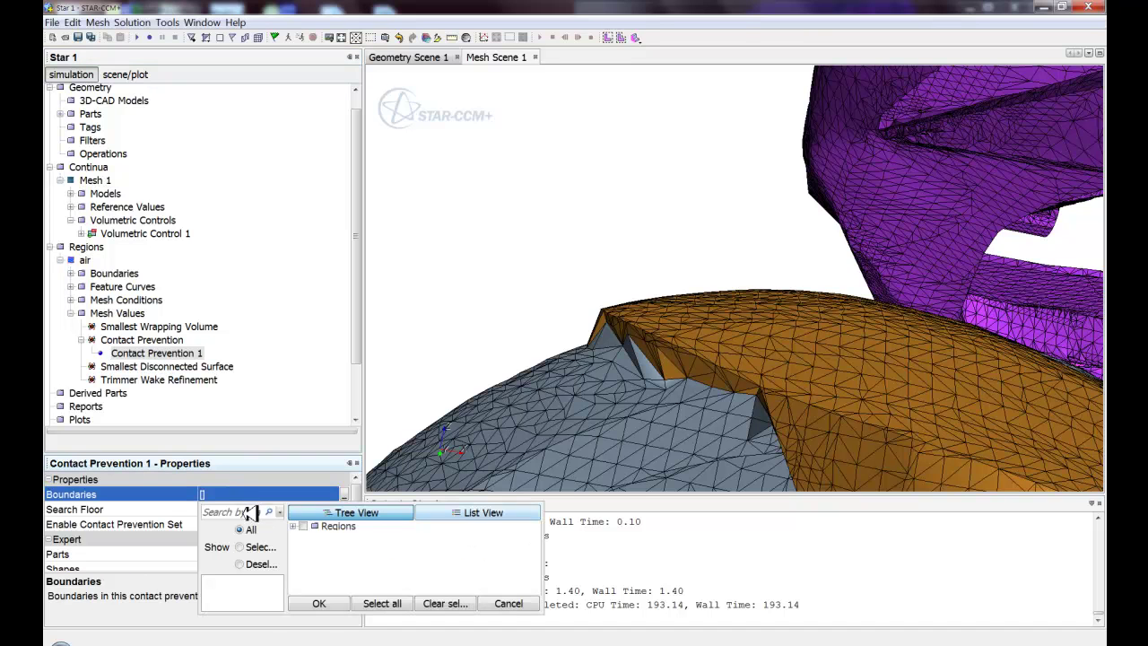
pyautogui.click(295, 526)
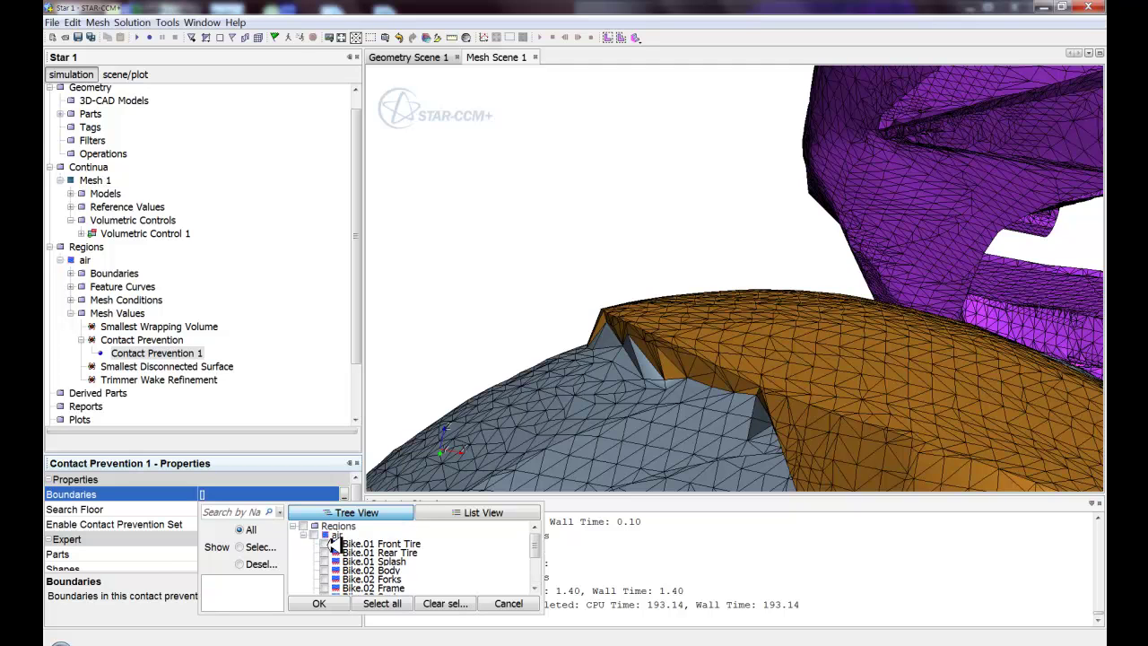
pyautogui.click(328, 544)
pyautogui.click(325, 552)
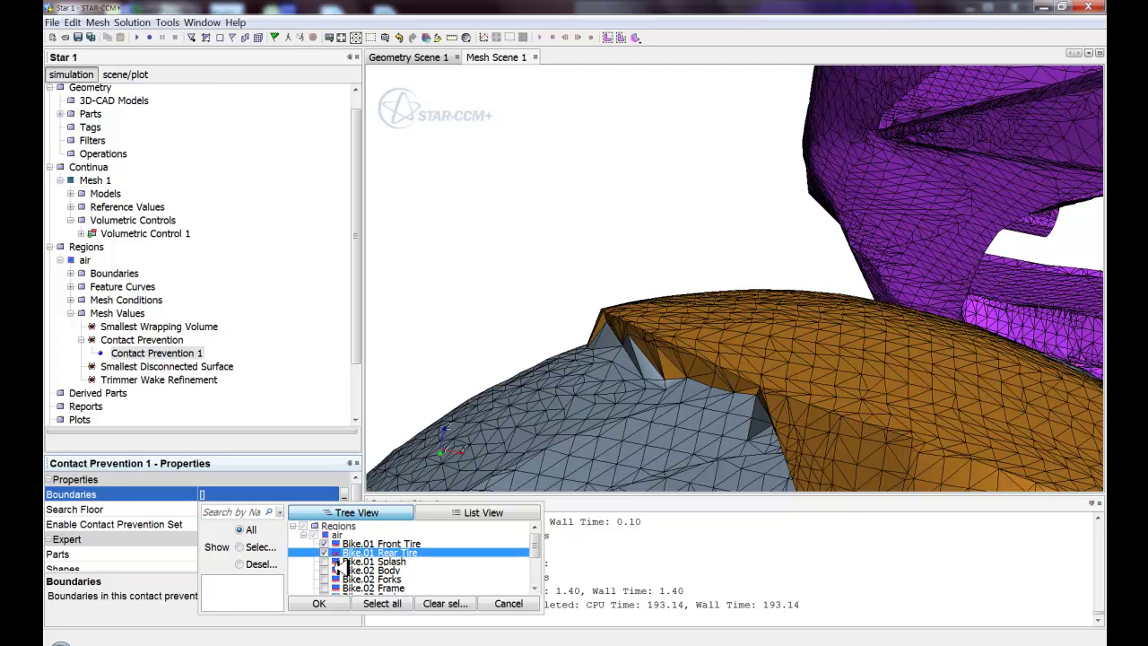
pyautogui.scroll(-2, 335, 563)
pyautogui.scroll(-2, 332, 558)
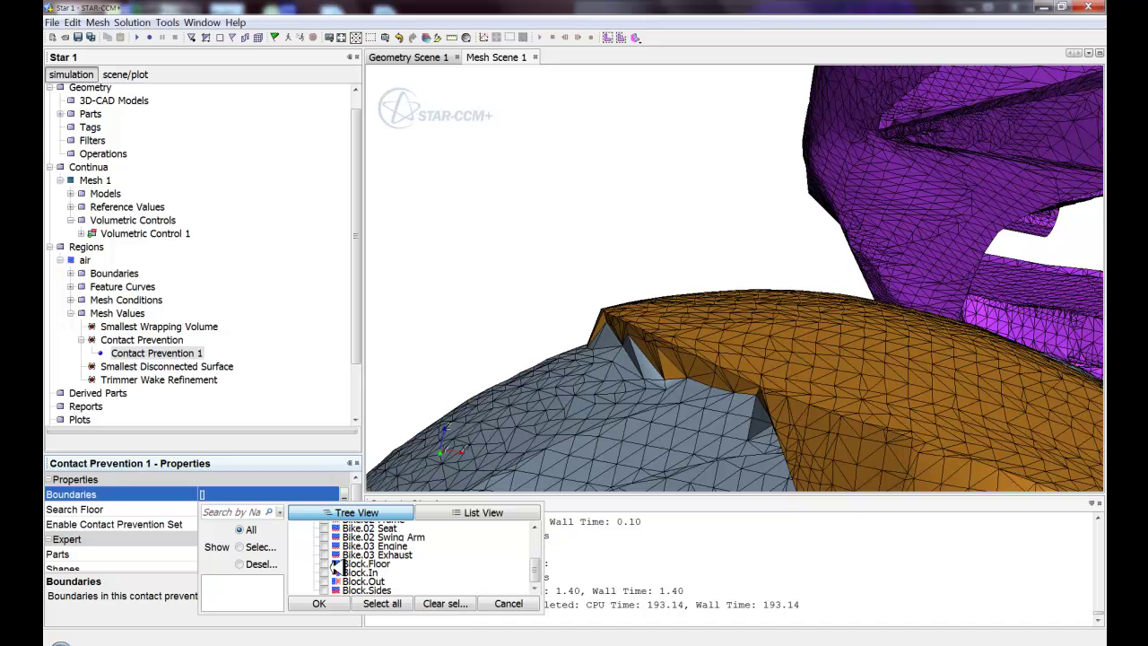
pyautogui.click(325, 563)
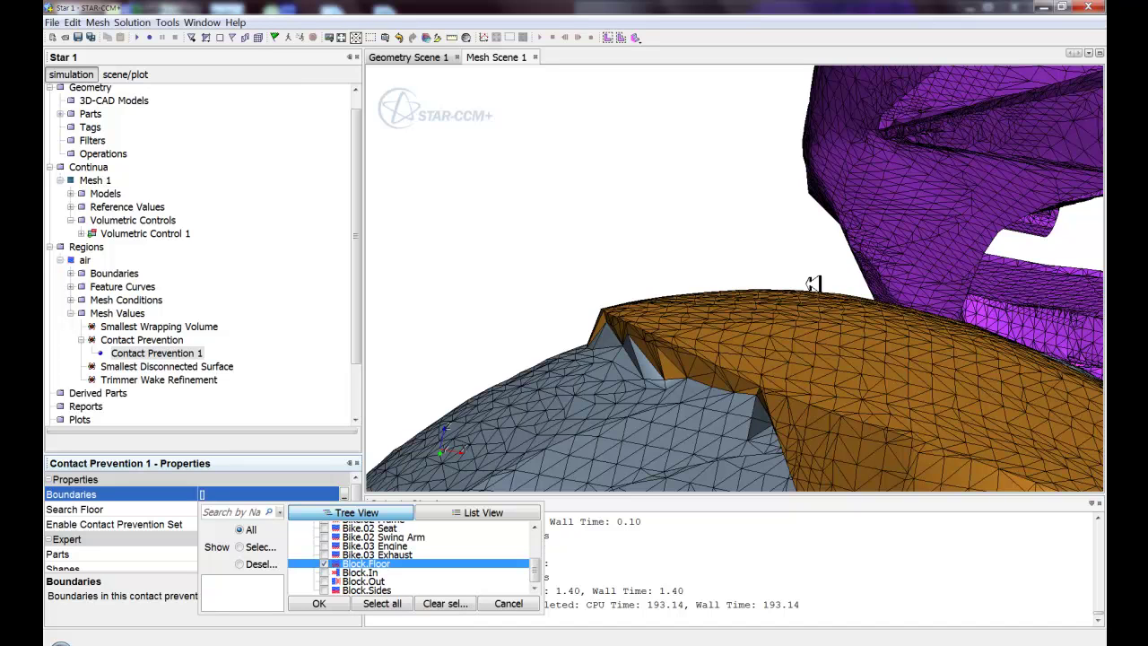
pyautogui.click(314, 603)
# - Identify the brown part as Bike.01 Splash and add it to the set's boundaries
pyautogui.moveTo(661, 331); pyautogui.dragTo(664, 327)
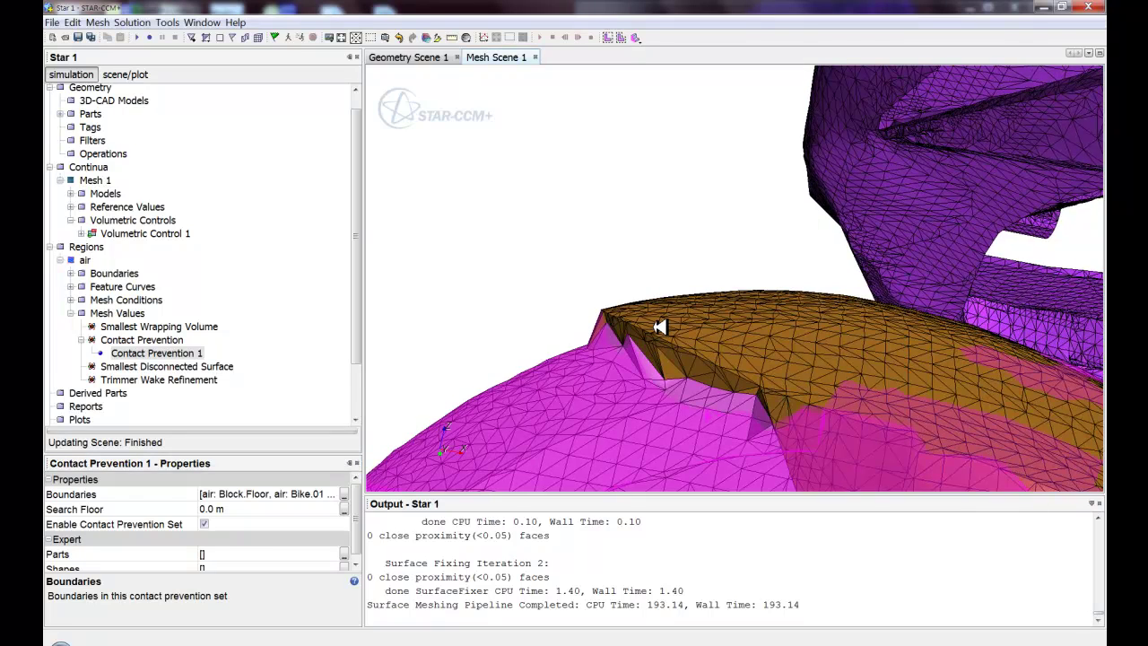
pyautogui.click(662, 329)
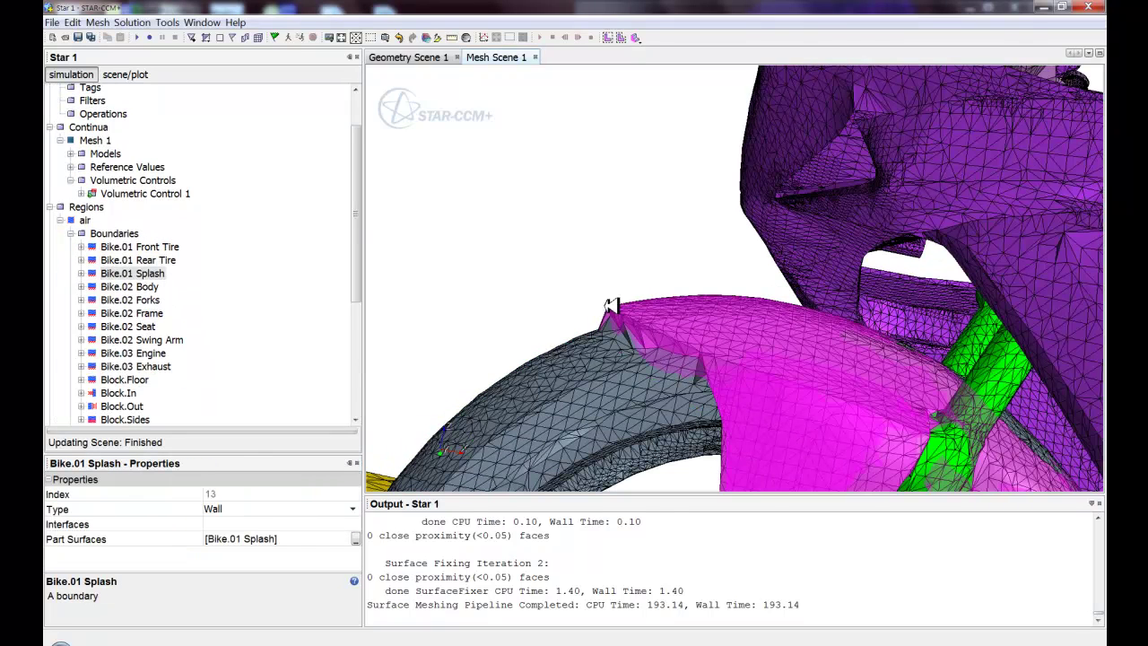
pyautogui.click(269, 305)
pyautogui.scroll(-5, 269, 306)
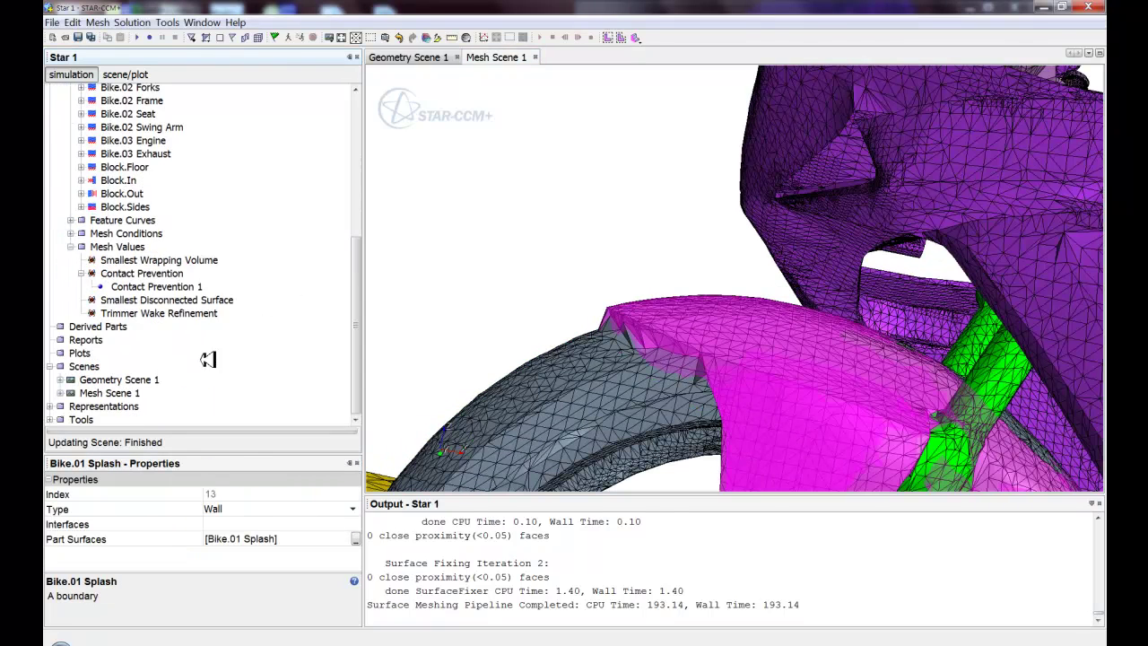
pyautogui.click(154, 286)
pyautogui.click(223, 494)
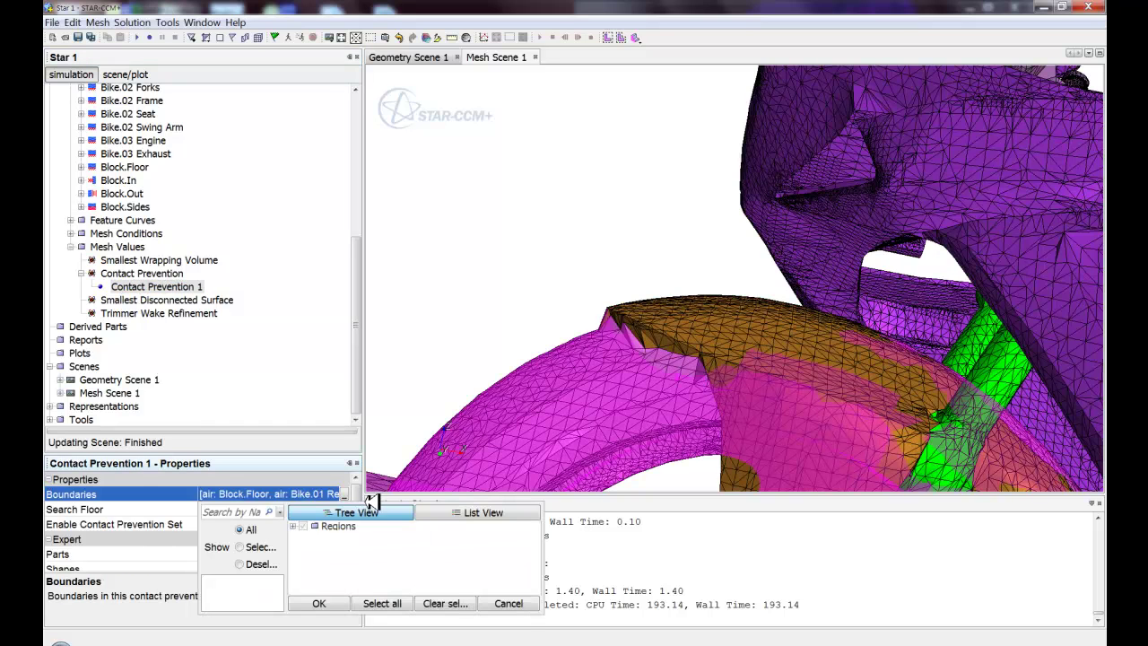
pyautogui.click(307, 535)
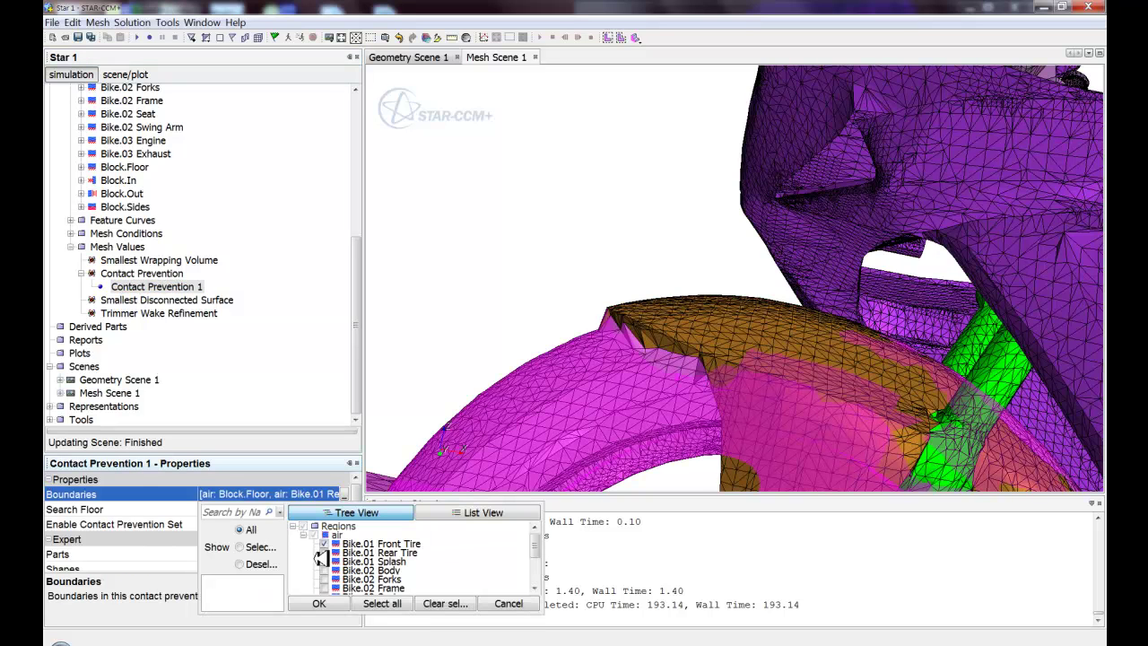
pyautogui.click(324, 561)
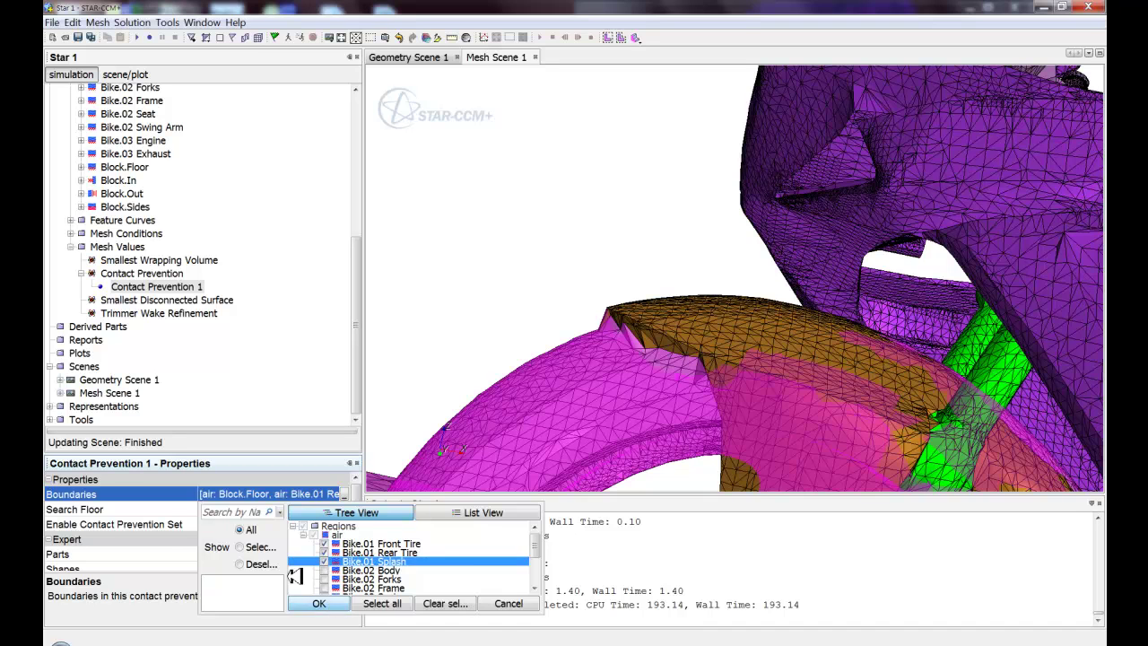
pyautogui.click(331, 605)
# - Set the contact prevention Search Floor to 2.0 mm
pyautogui.click(234, 510)
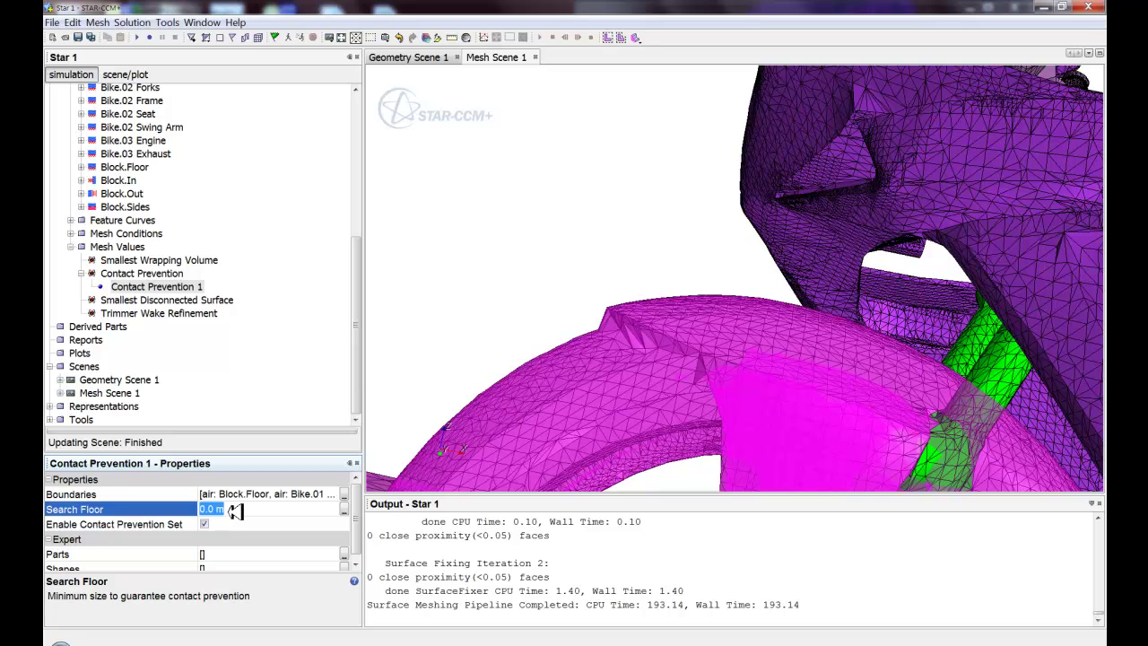
pyautogui.write('2.0 mm')
pyautogui.press('Return')
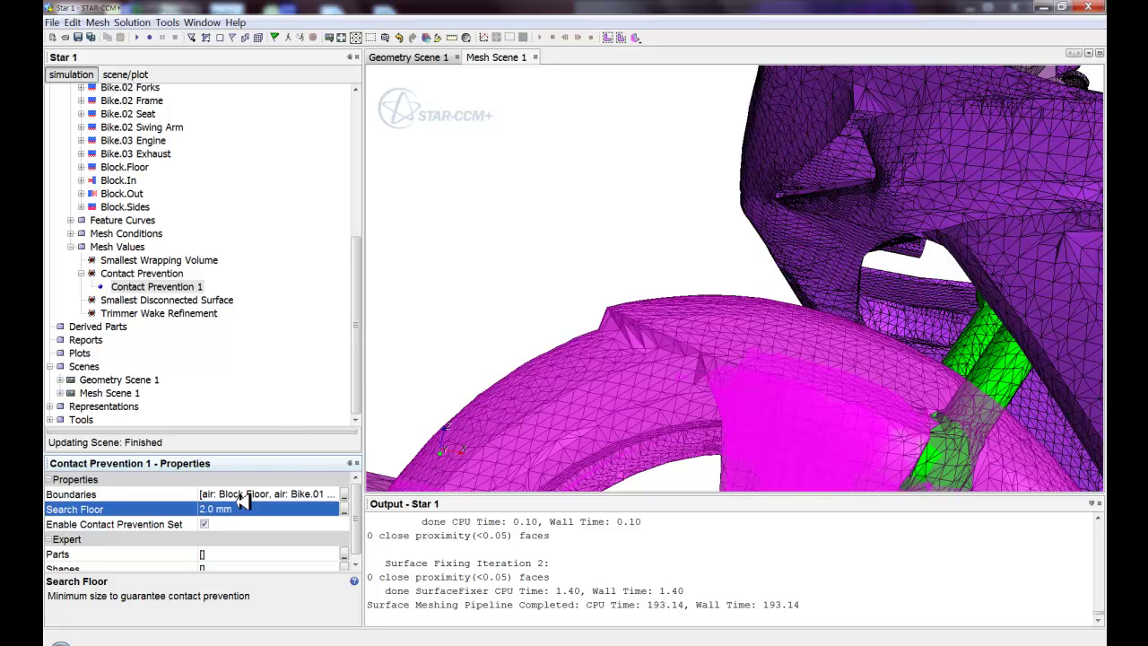
# - Regenerate the surface mesh with contact prevention applied (311.25 s CPU time)
pyautogui.click(290, 462)
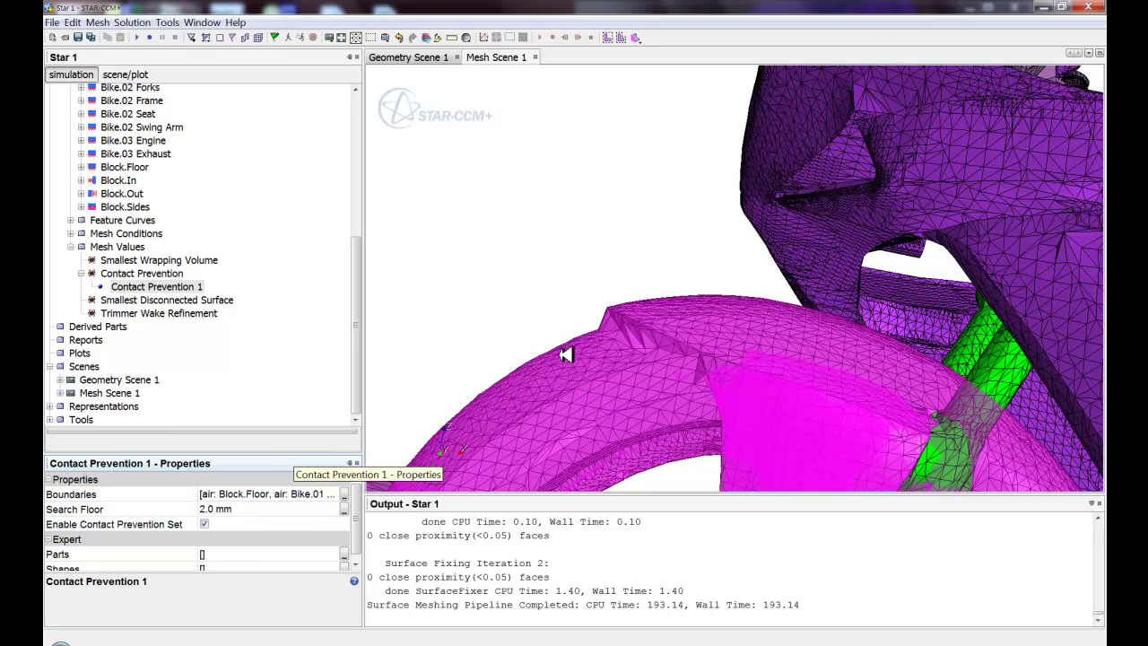
pyautogui.click(514, 269)
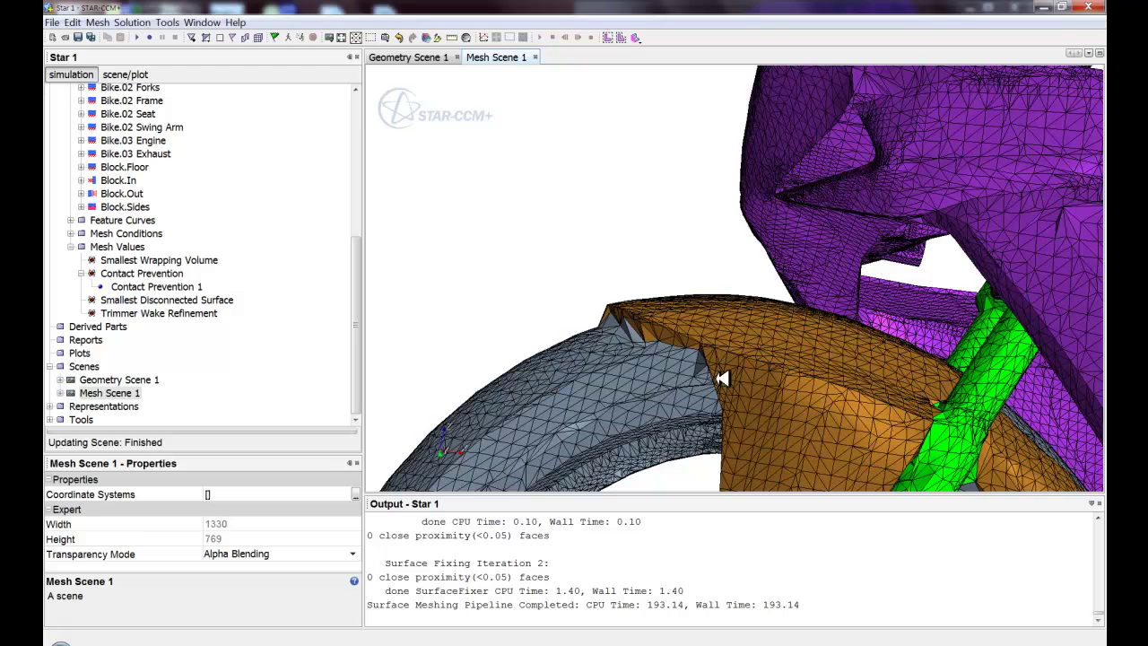
pyautogui.moveTo(513, 269); pyautogui.dragTo(525, 328)
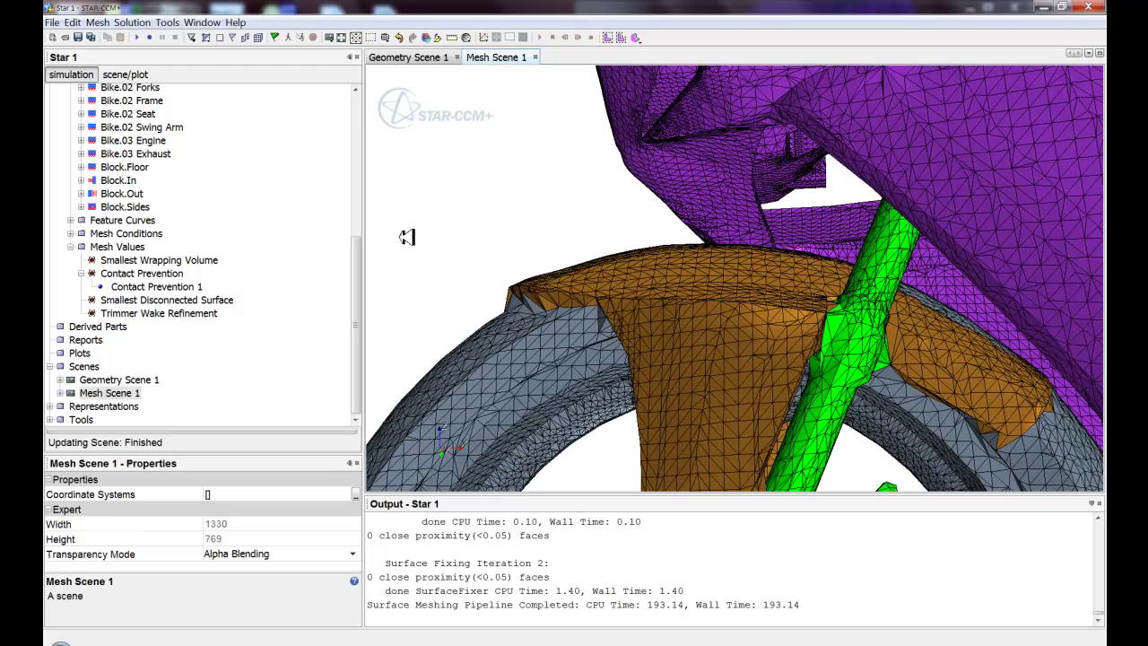
pyautogui.click(249, 38)
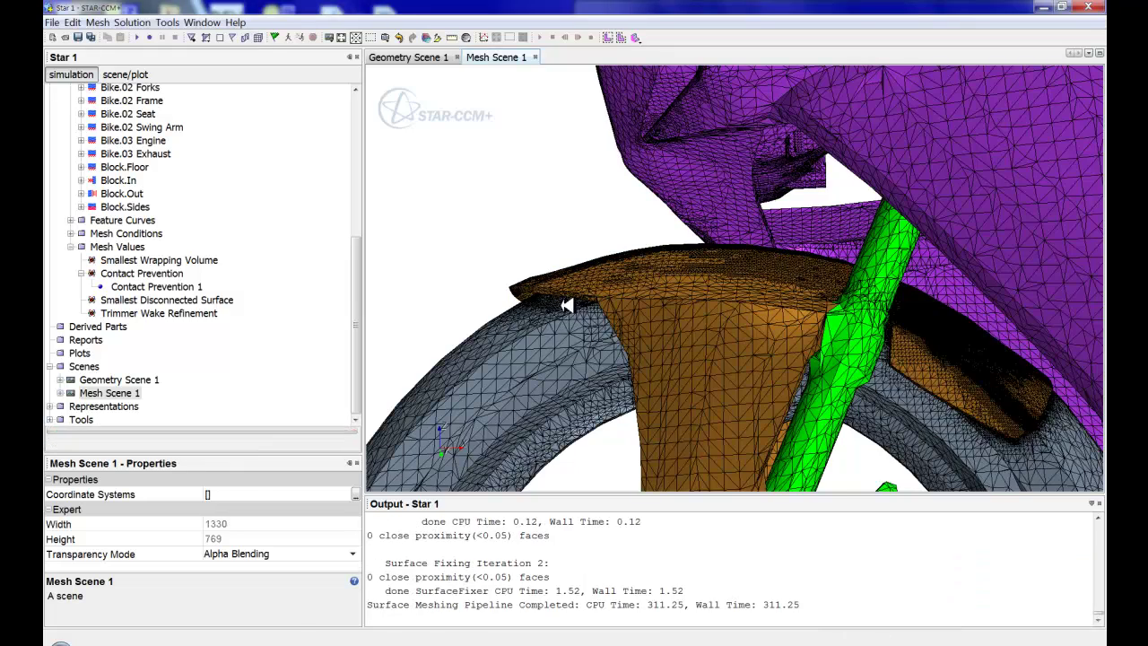
# - Inspect the new mesh around the fender, floor edge and front wheel, then view the whole bike
pyautogui.moveTo(567, 303); pyautogui.dragTo(576, 228)
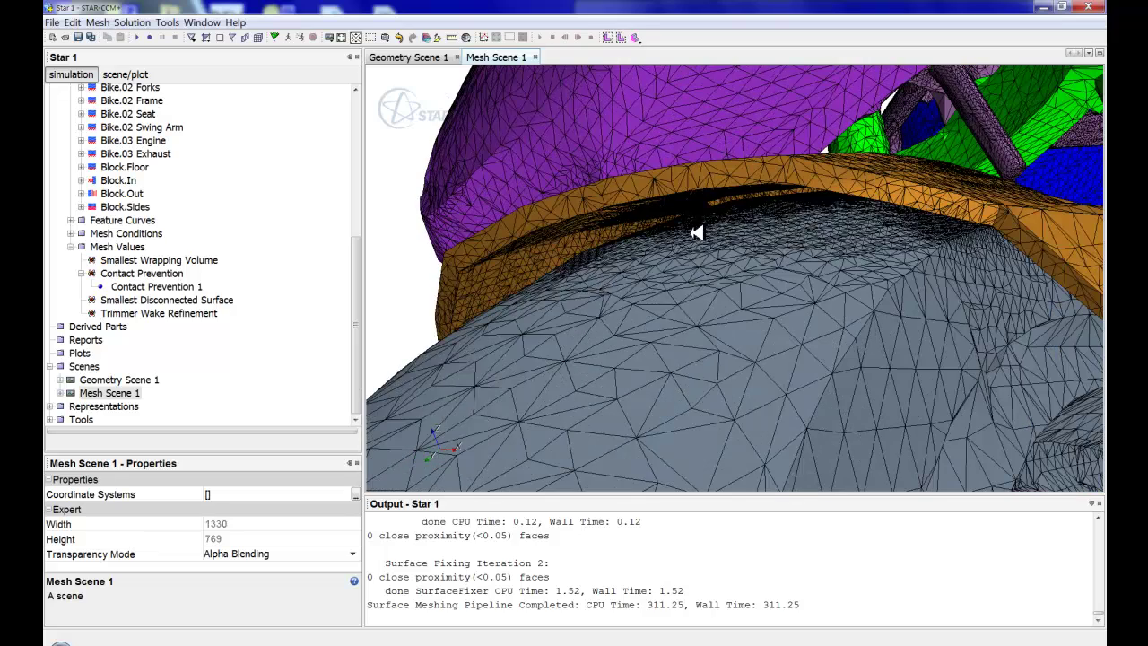
pyautogui.moveTo(541, 305); pyautogui.dragTo(762, 465)
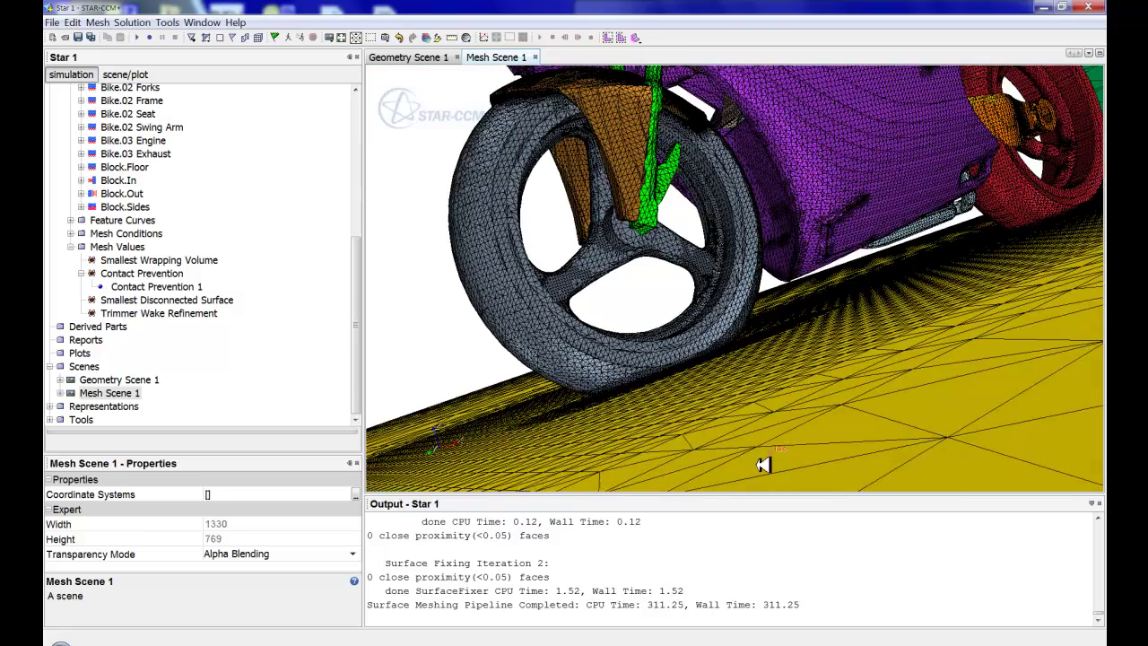
pyautogui.scroll(3, 529, 377)
pyautogui.moveTo(622, 361); pyautogui.dragTo(635, 369)
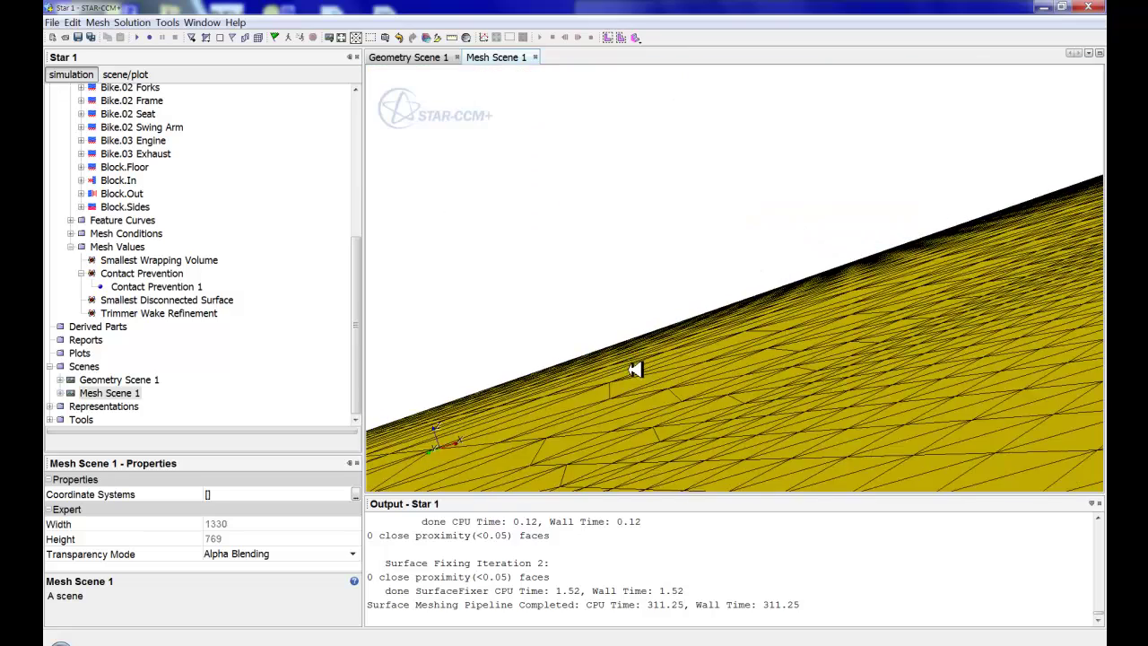
pyautogui.scroll(-3, 635, 369)
pyautogui.scroll(3, 825, 367)
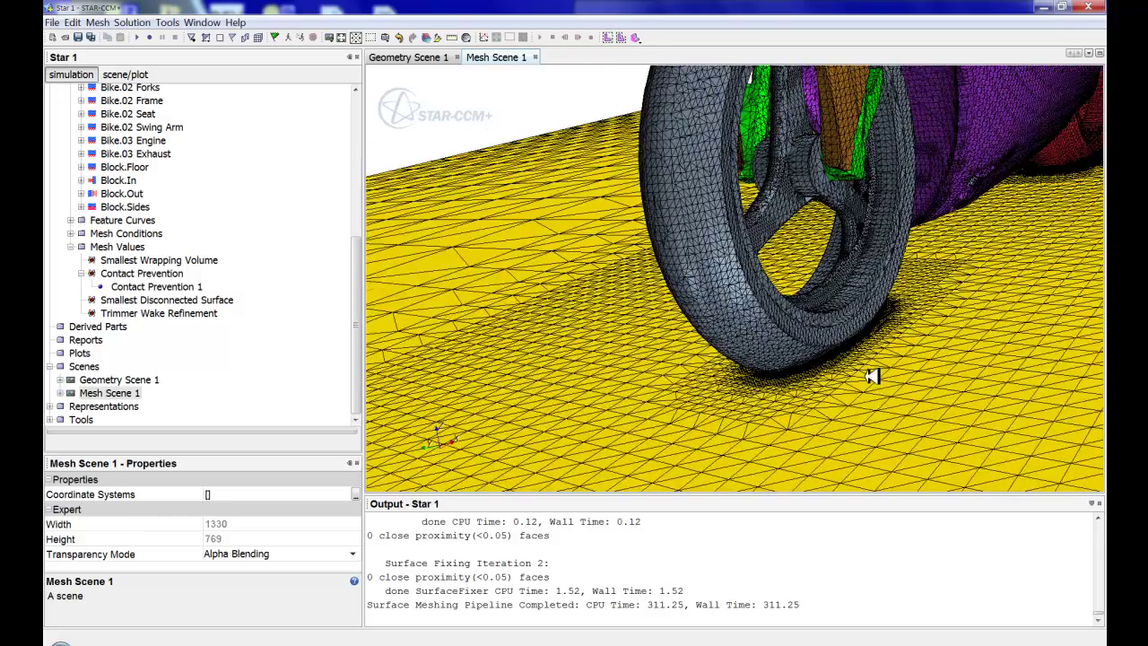
pyautogui.moveTo(872, 377); pyautogui.dragTo(578, 385)
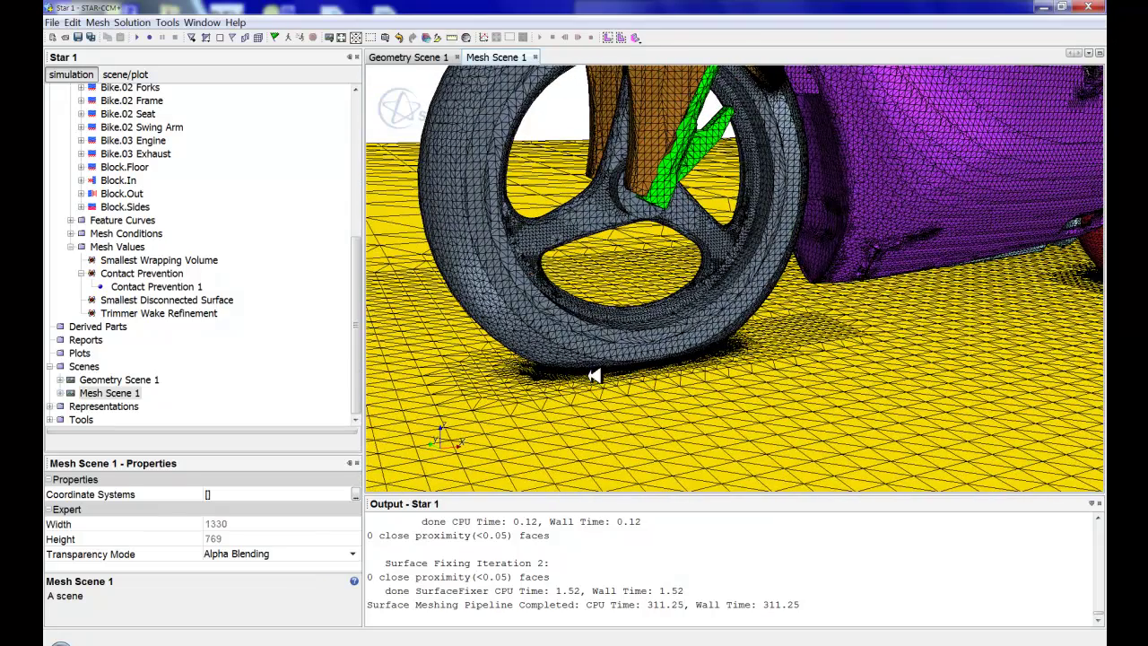
pyautogui.moveTo(356, 246); pyautogui.dragTo(344, 105)
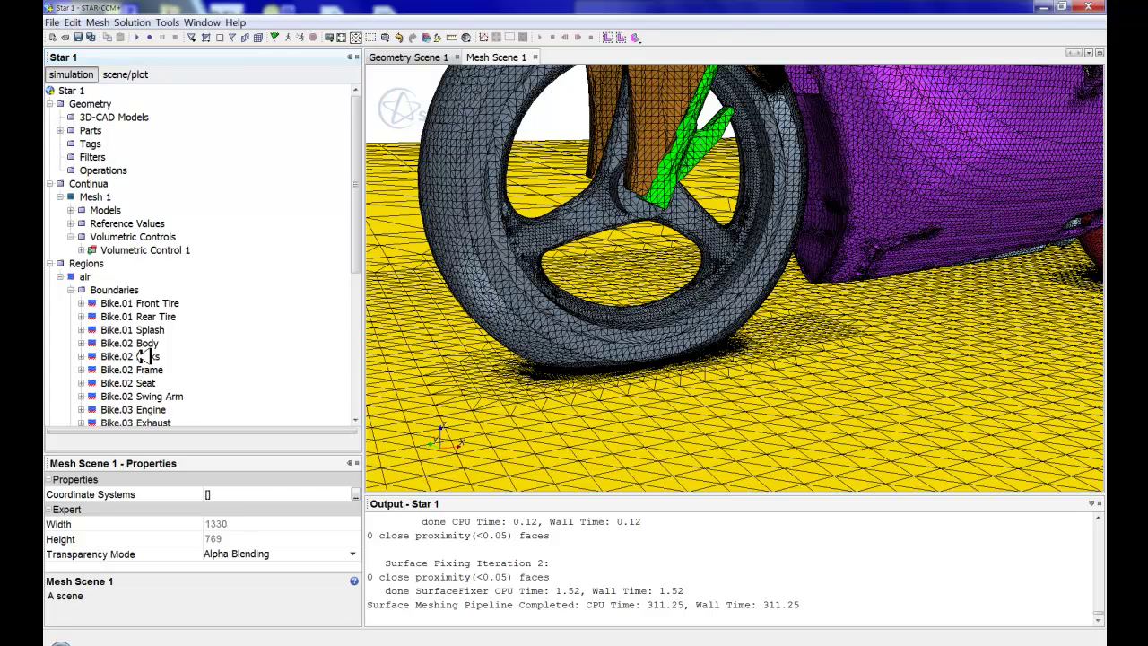
pyautogui.click(114, 289)
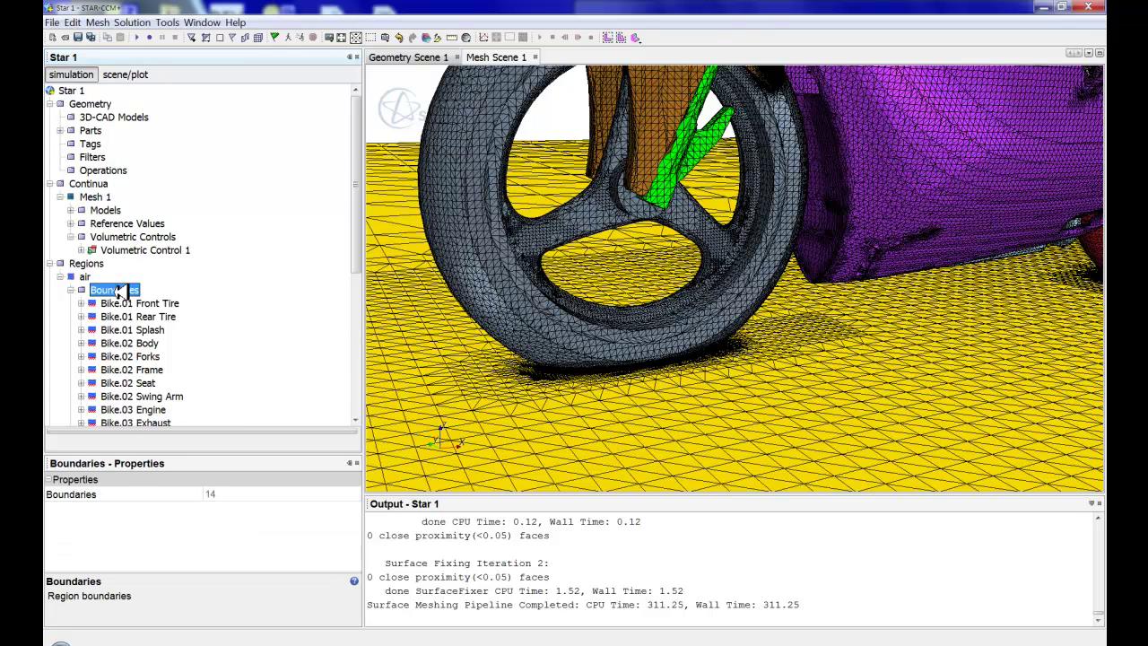
pyautogui.scroll(-5, 119, 292)
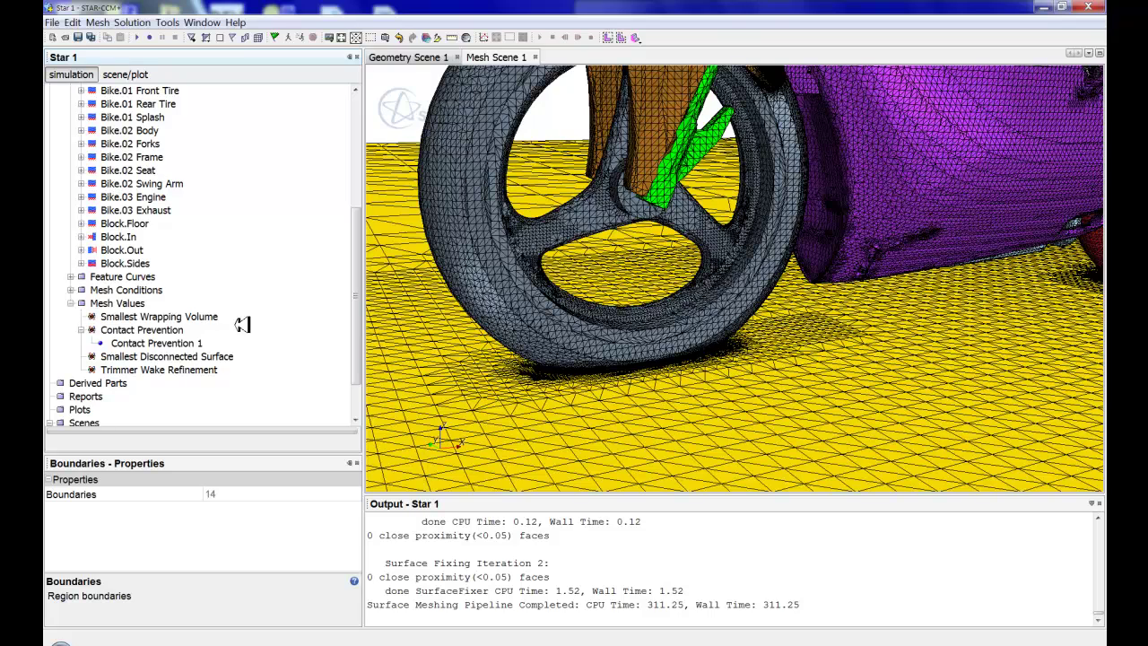
pyautogui.scroll(-5, 630, 395)
pyautogui.moveTo(627, 404); pyautogui.dragTo(661, 350)
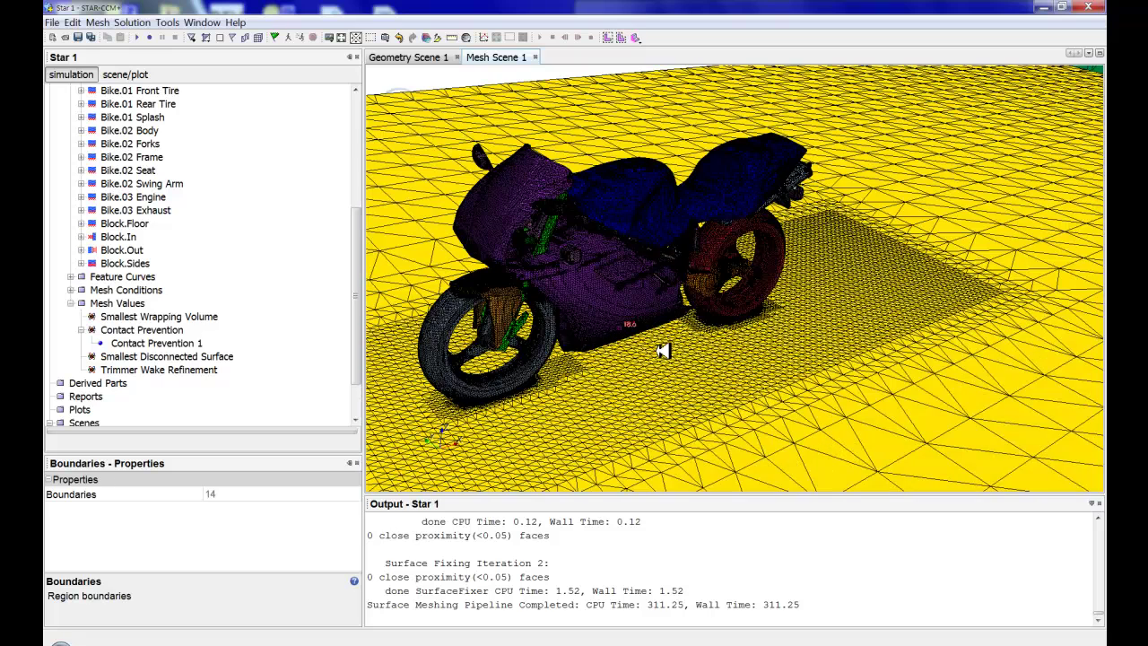